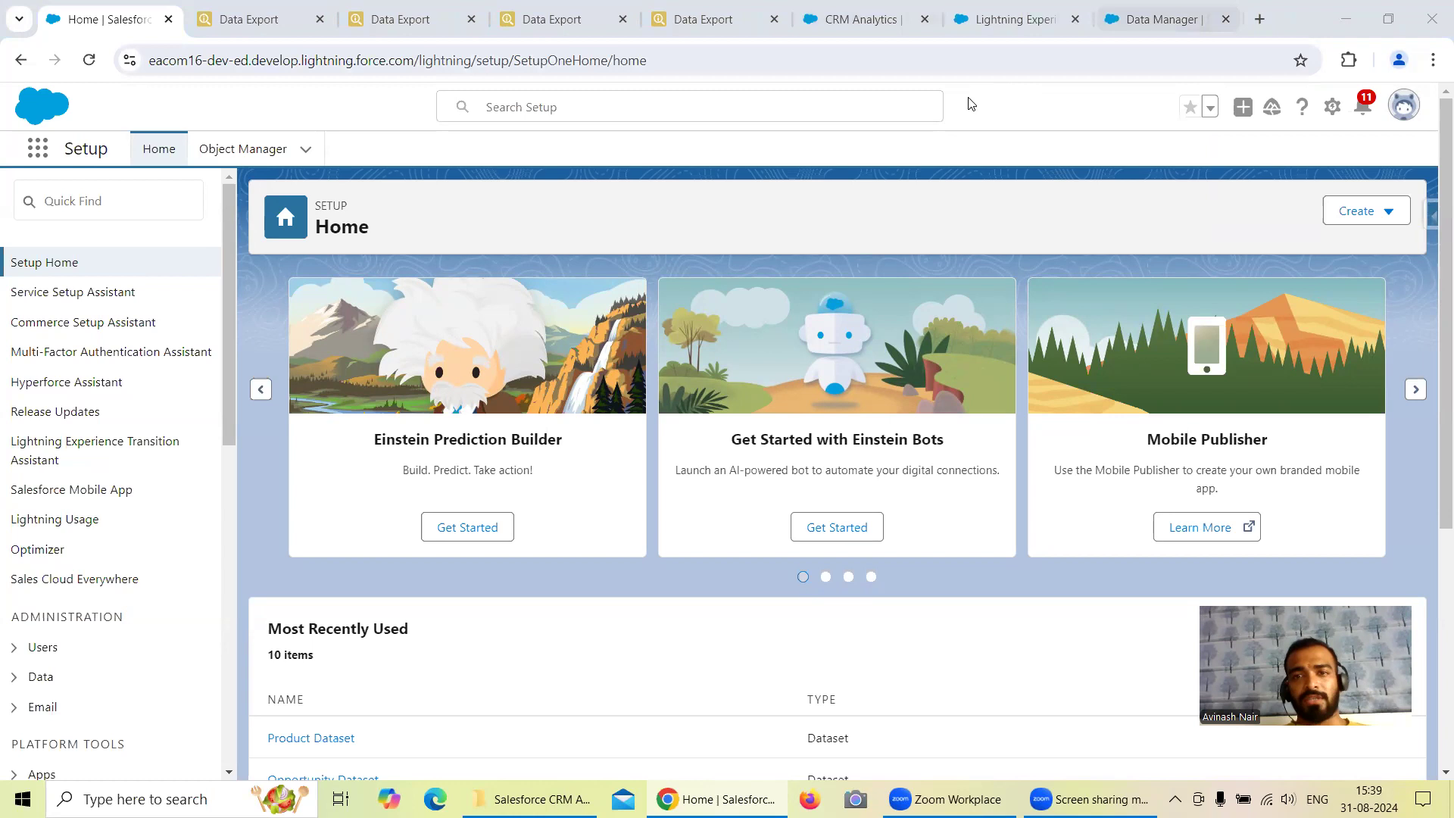
Open the Free Session 1 recipe from Data Manager's Dataflows & Recipes and check the Contact LeadSource query in Data Export.
click(1143, 23)
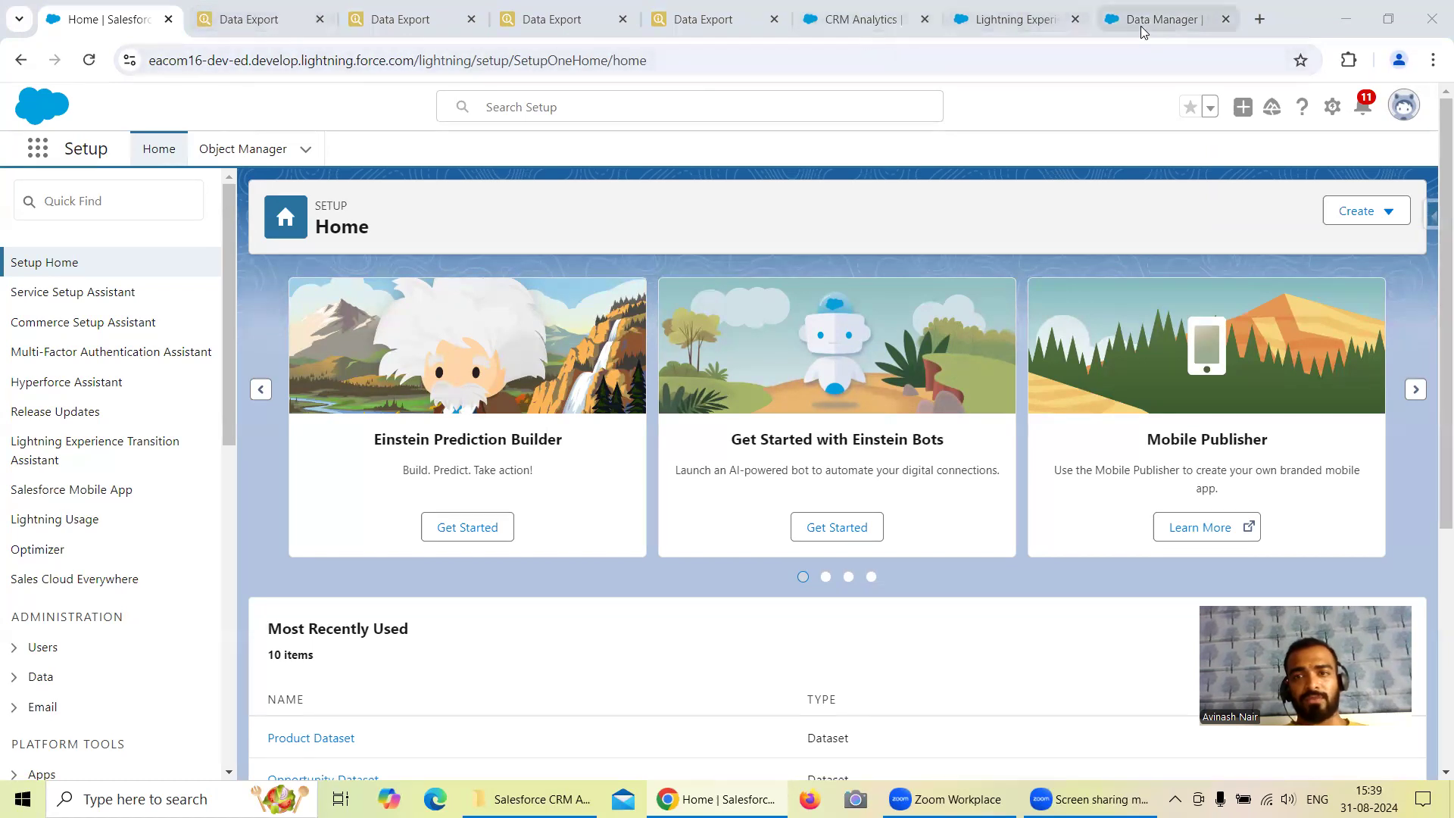
click(104, 153)
click(296, 159)
click(113, 165)
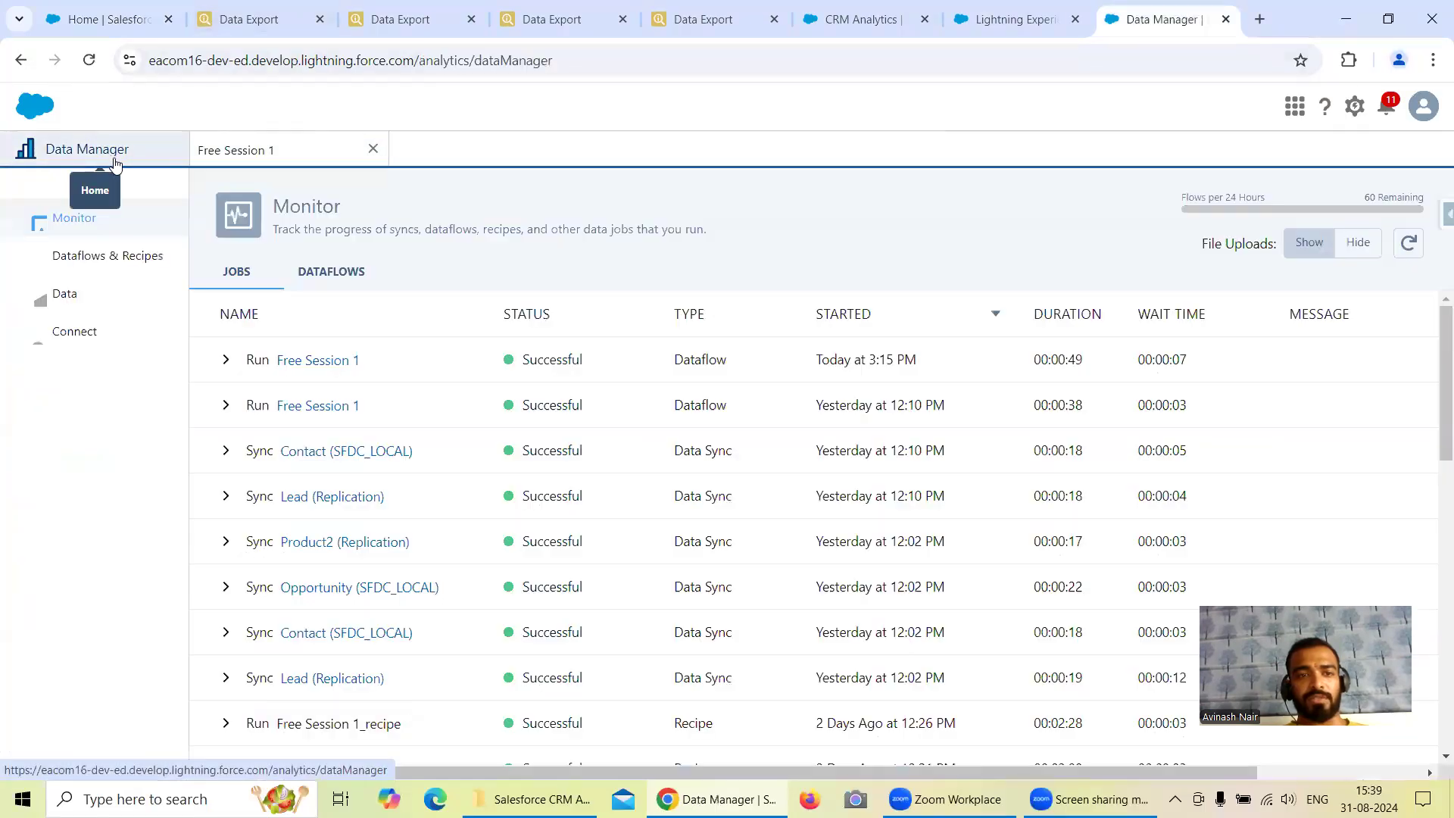
click(136, 257)
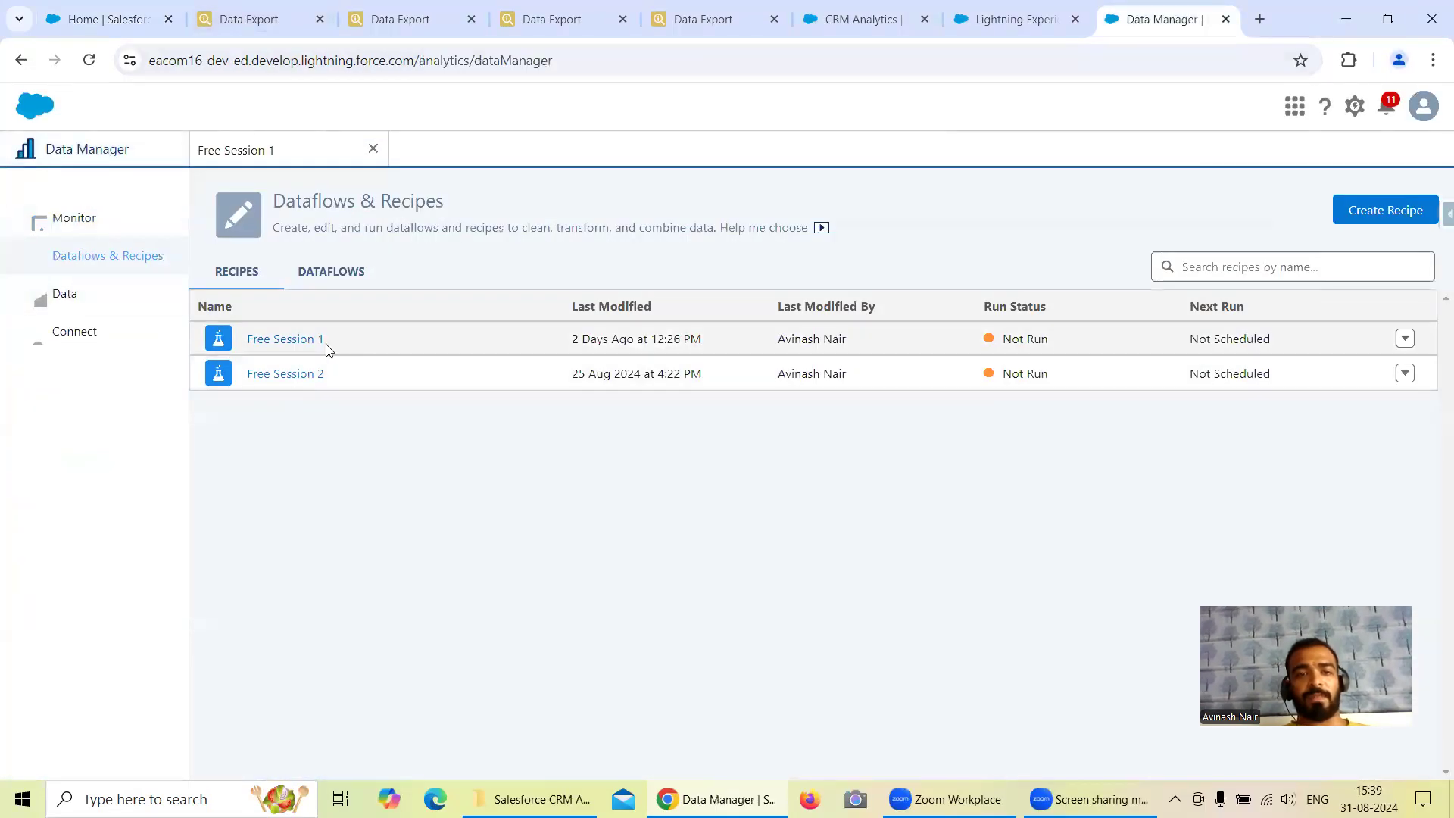
click(366, 338)
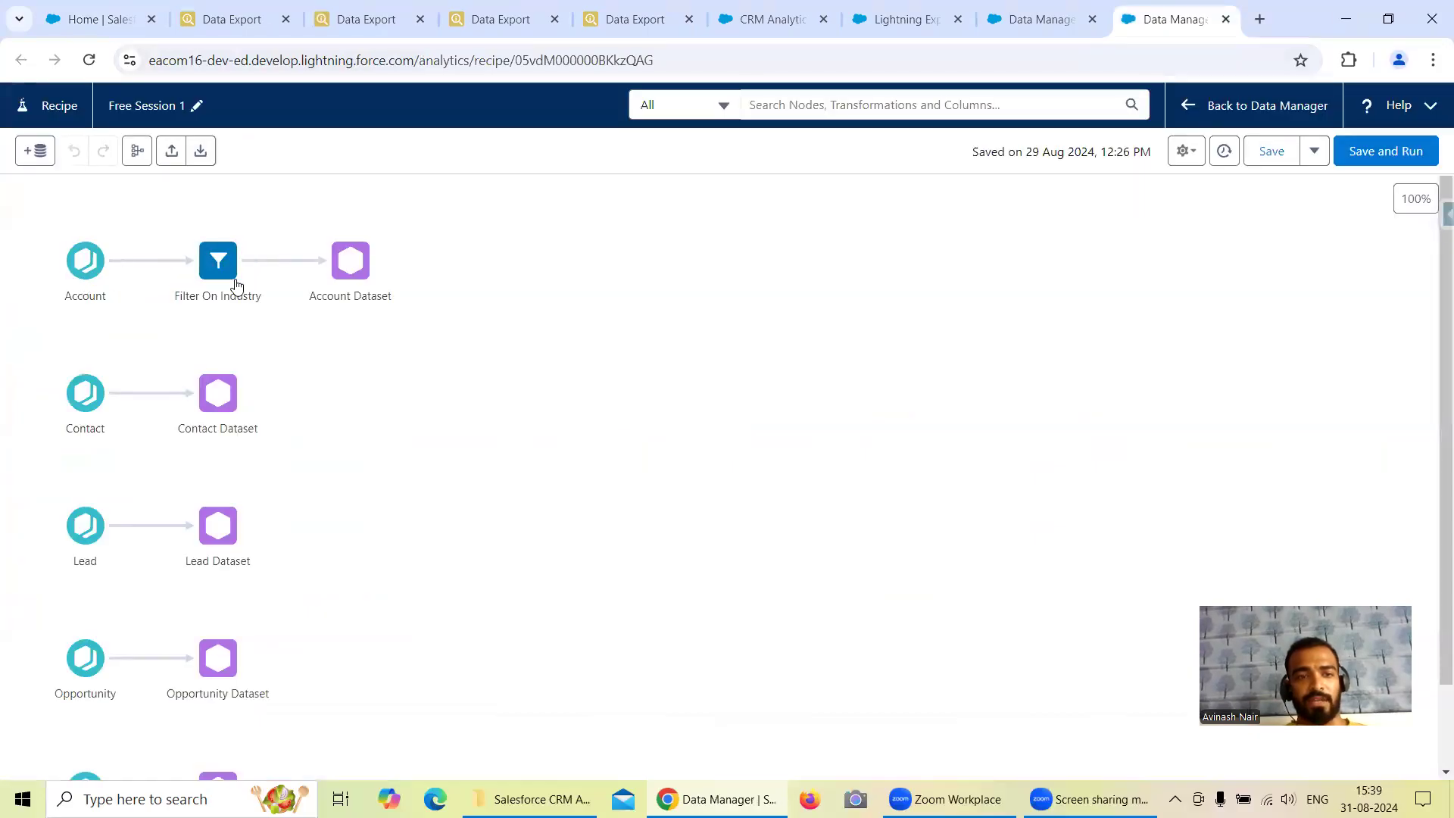
click(246, 29)
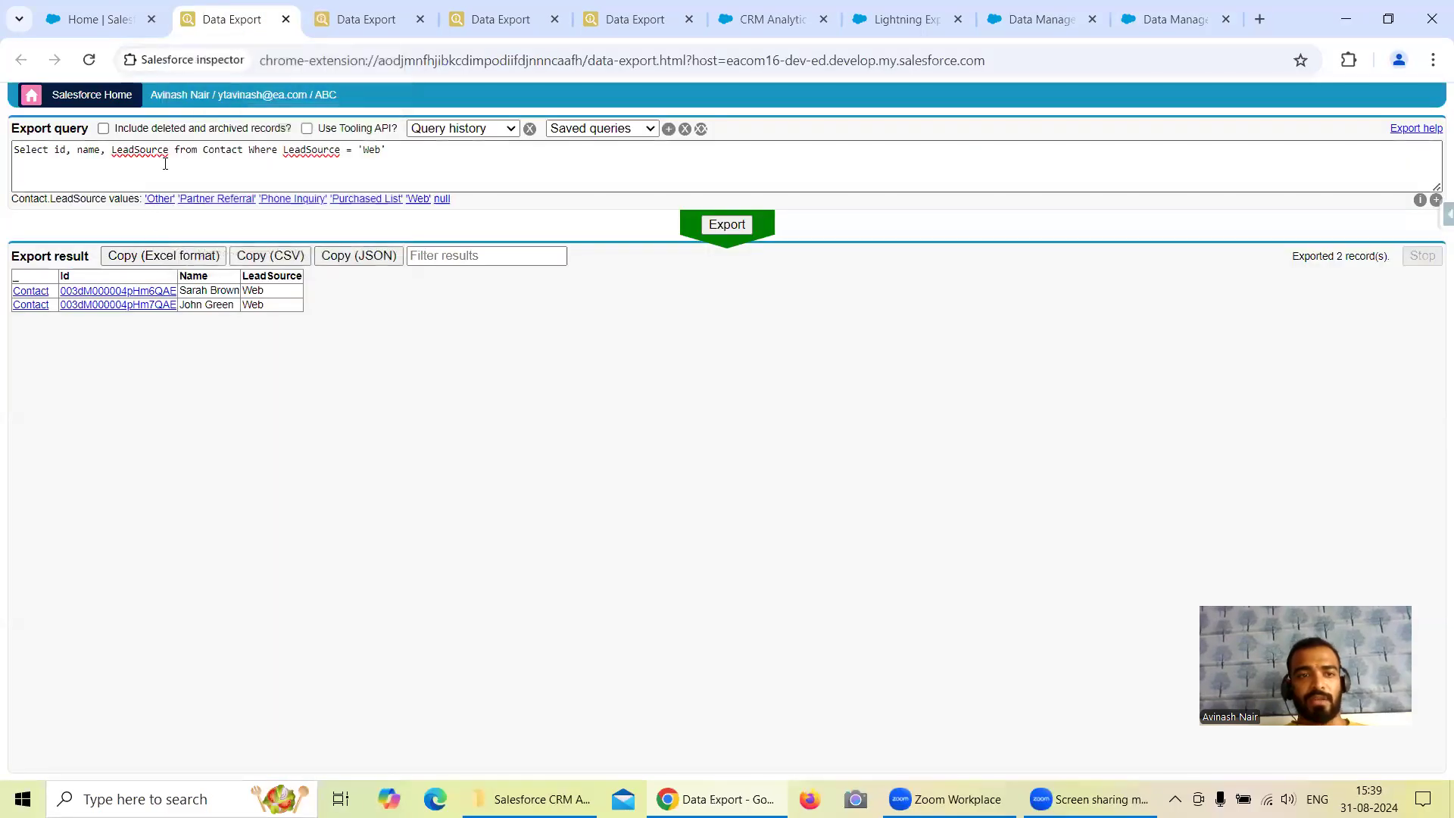
click(1159, 22)
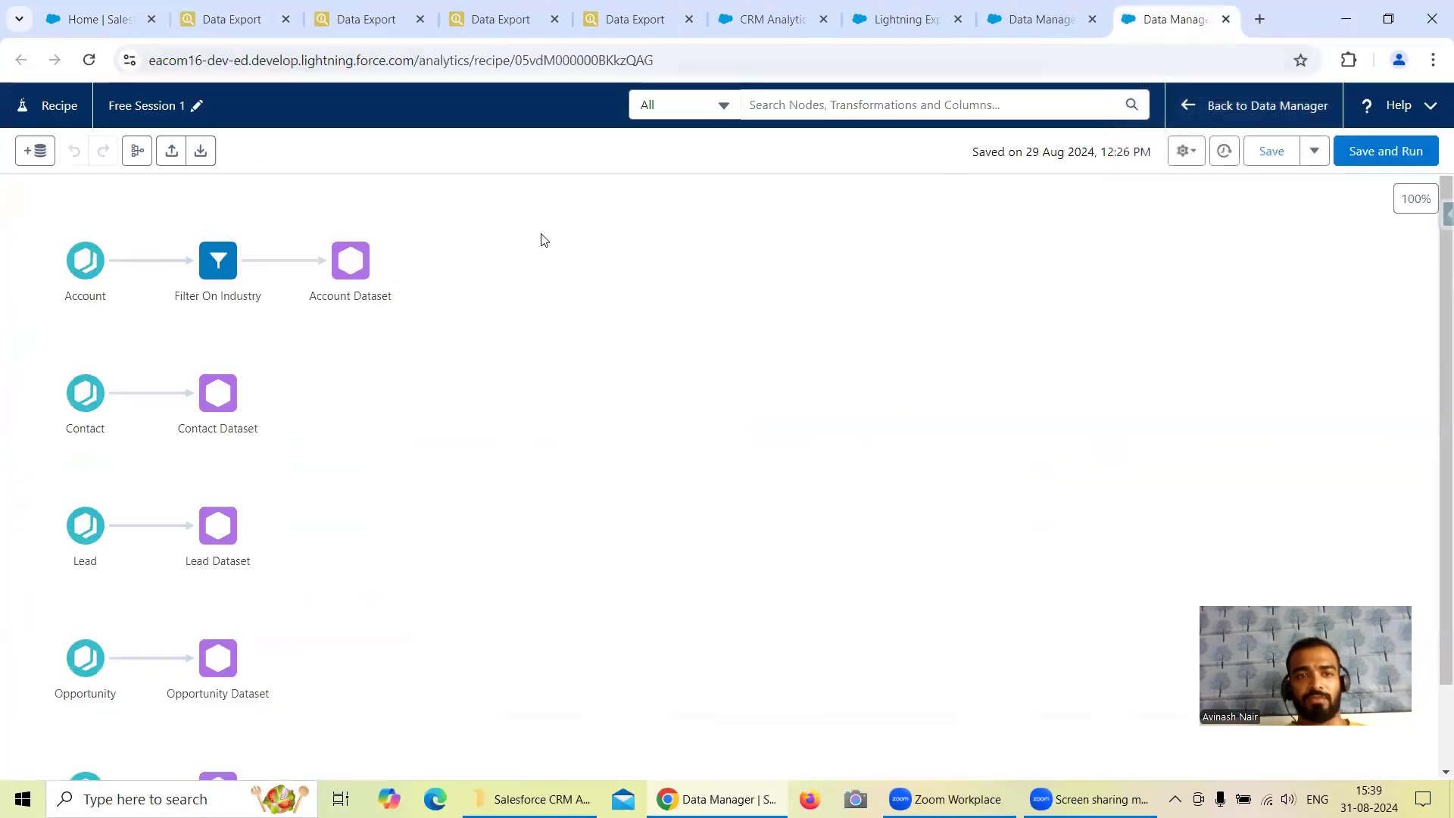
click(139, 393)
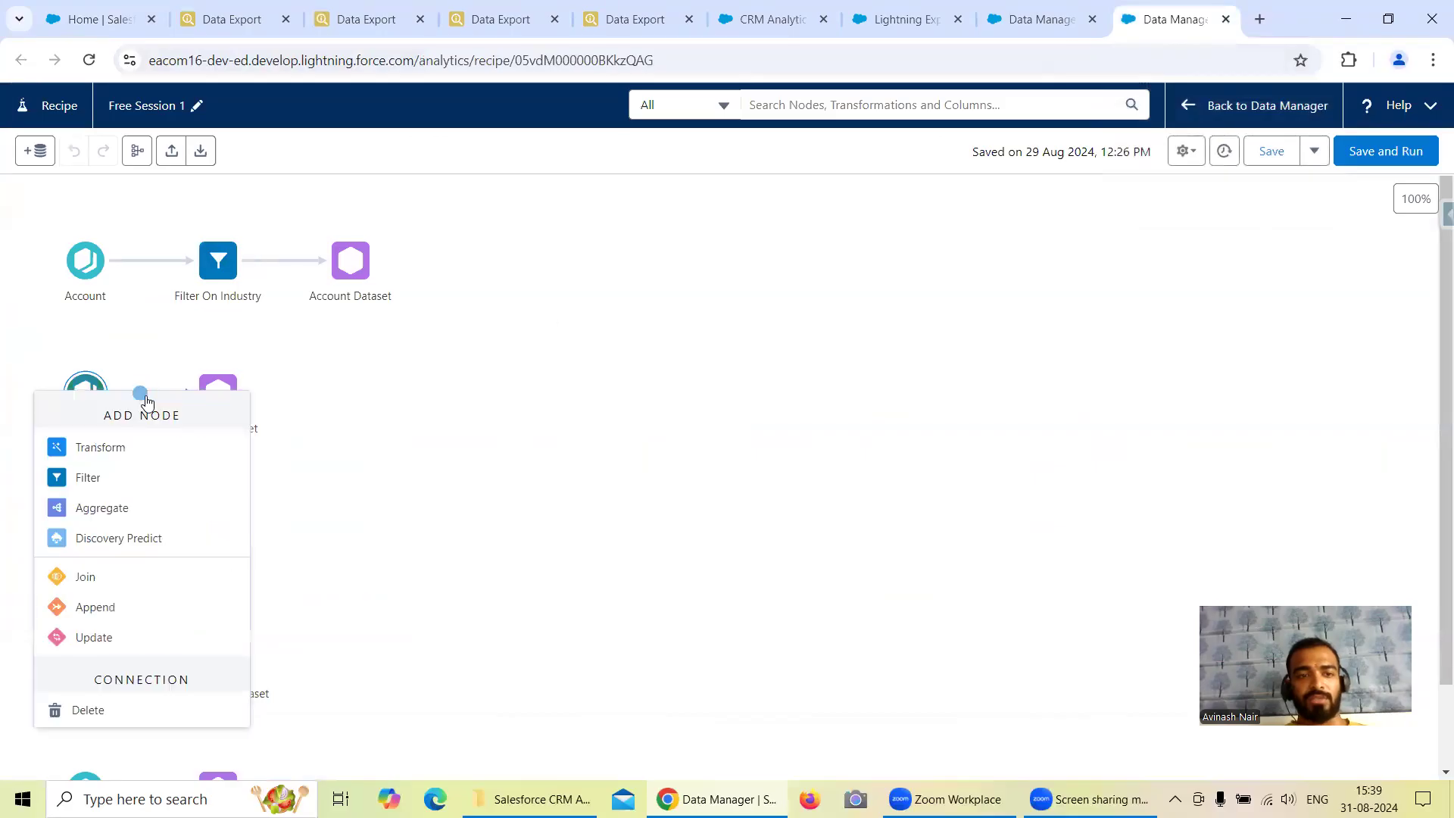
click(108, 483)
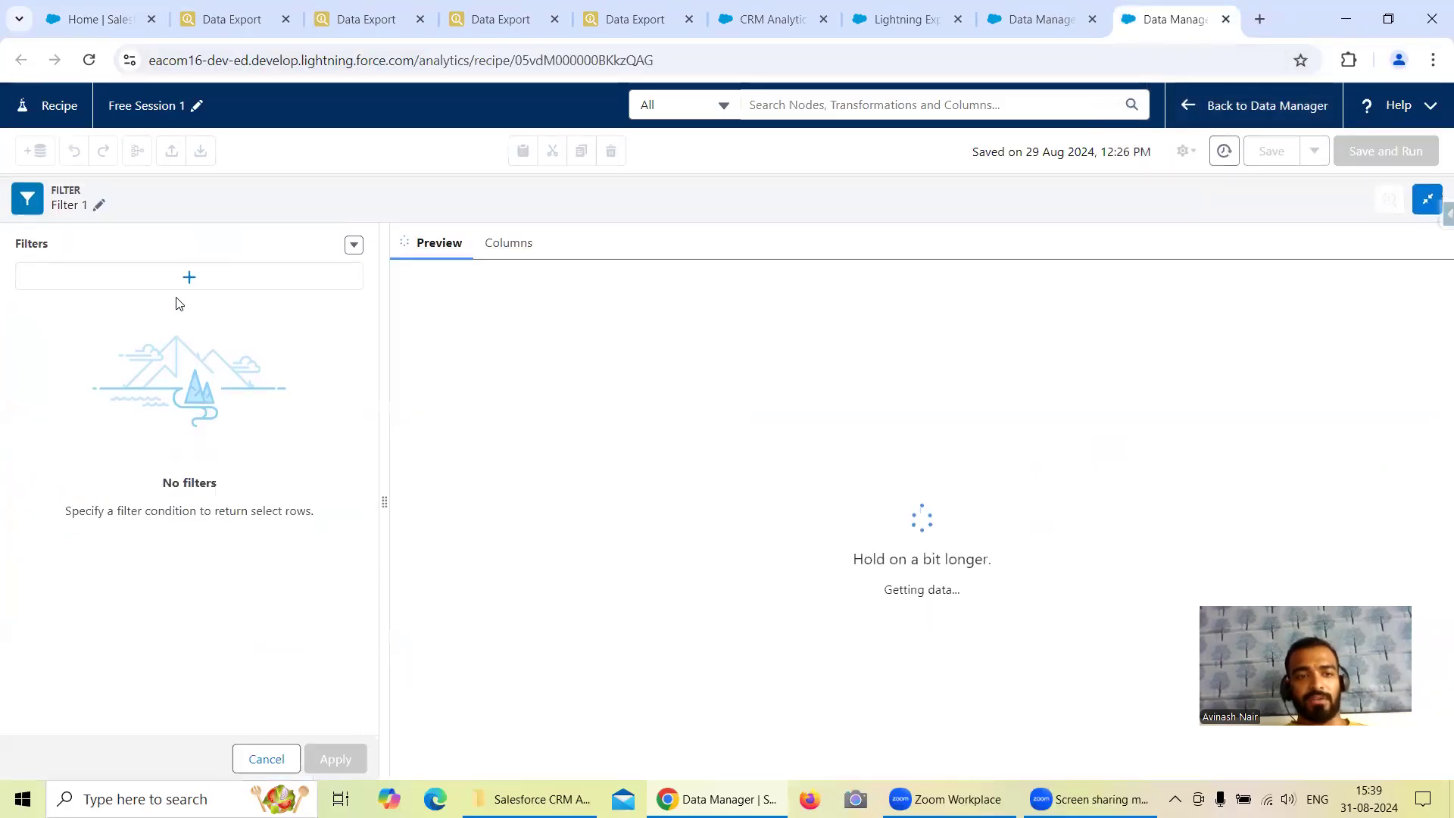
click(178, 293)
click(484, 155)
text(Le)
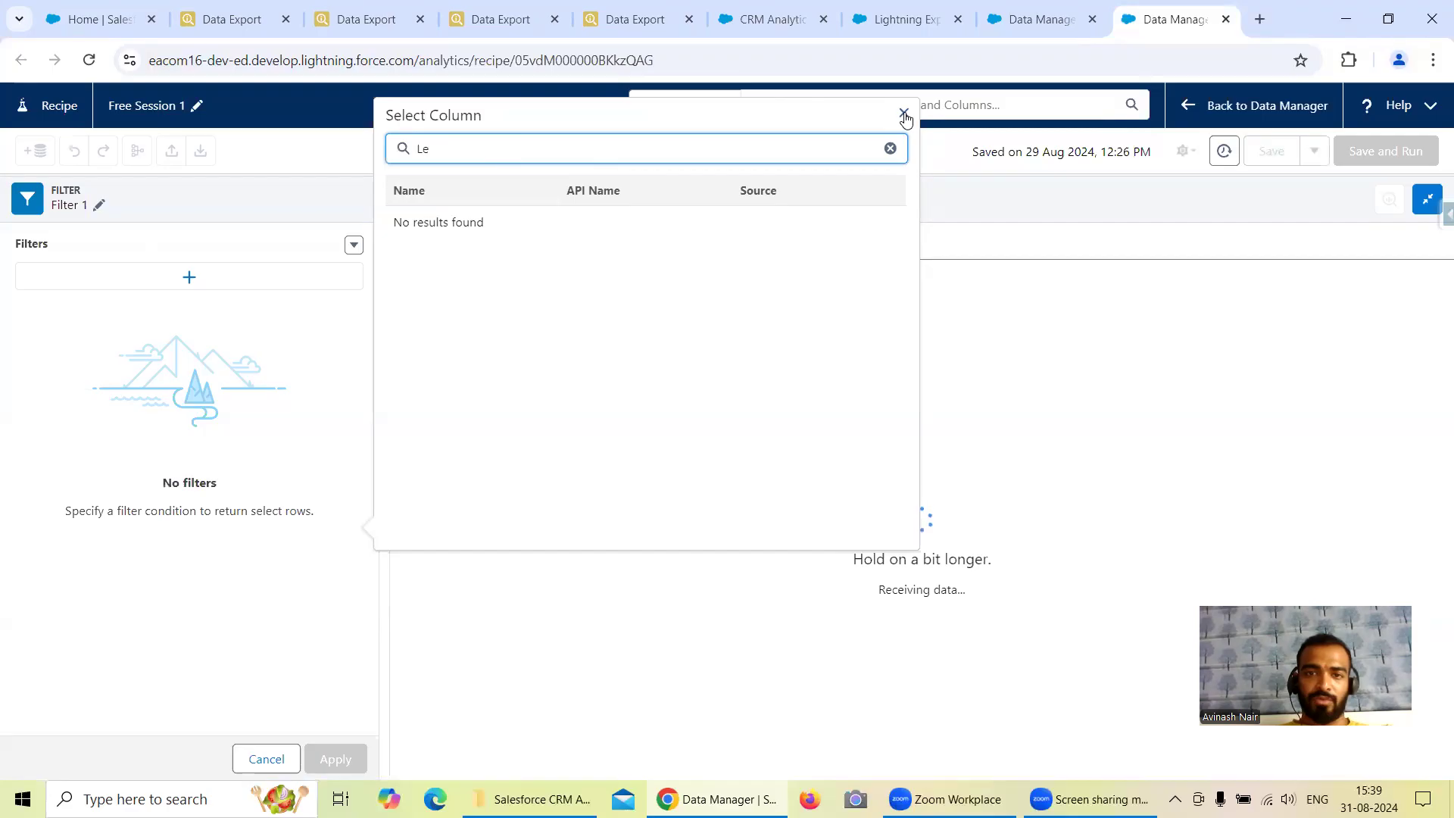
click(904, 114)
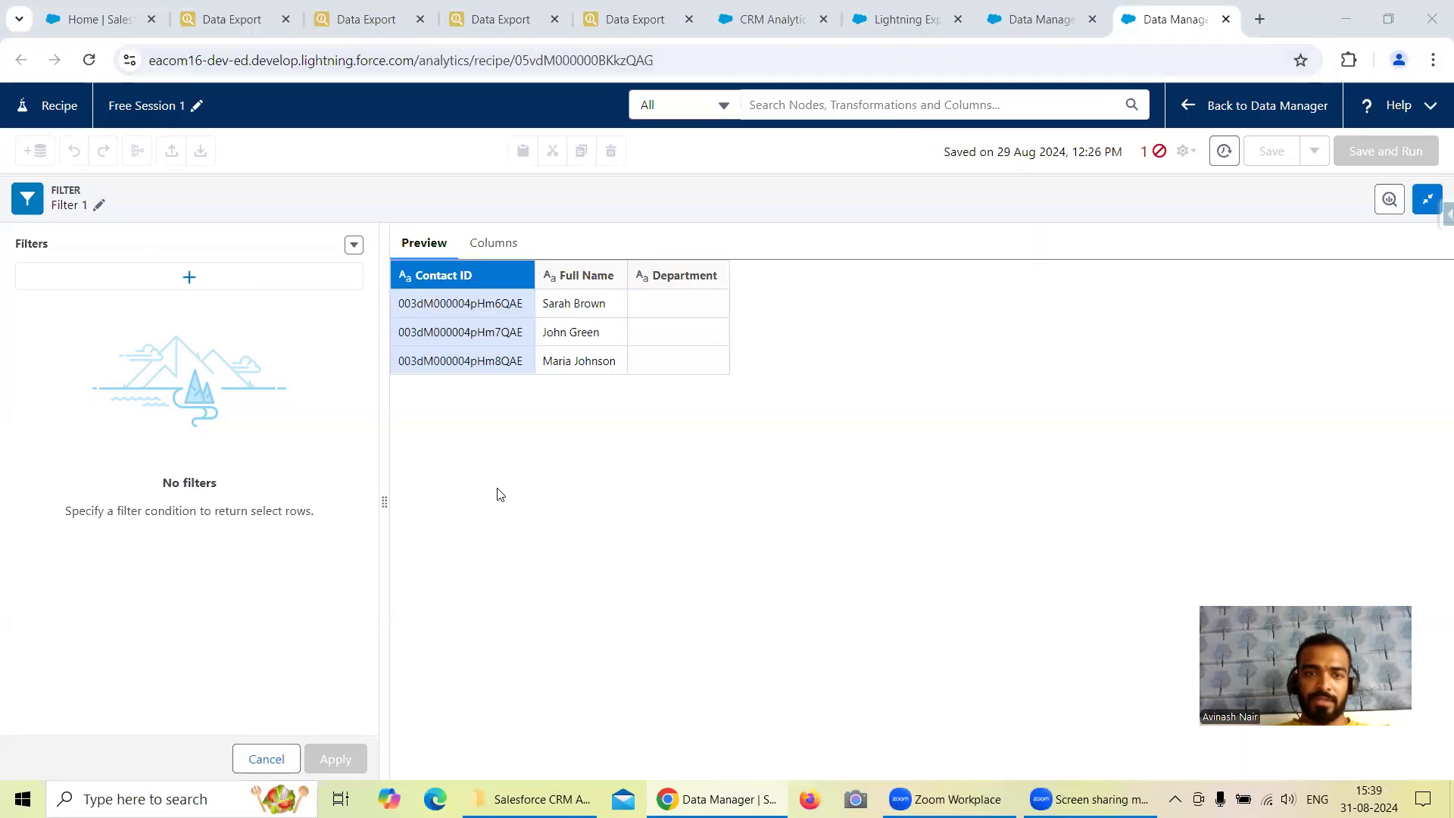
click(274, 759)
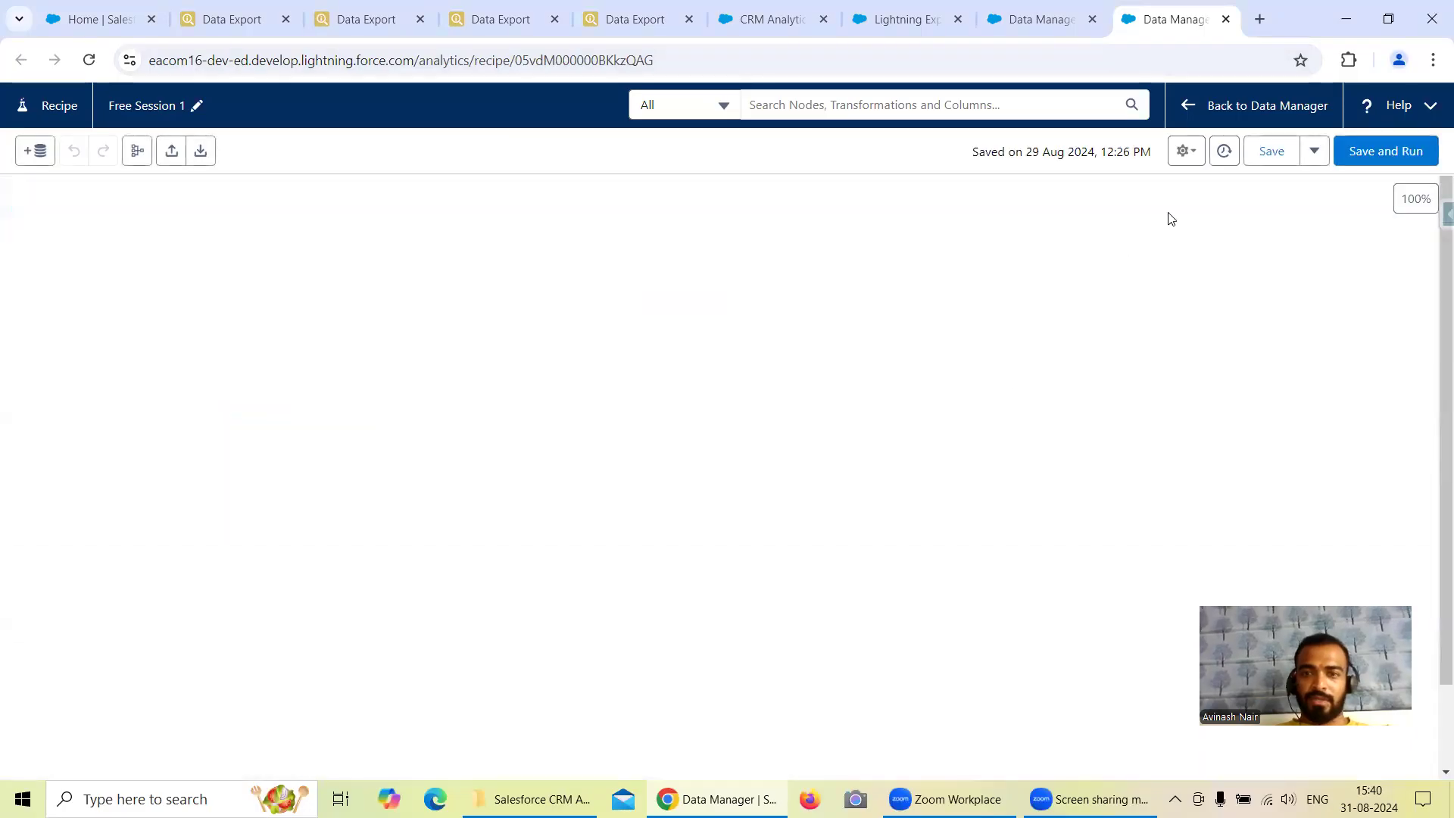
Add the Lead Source column to the Contact input node.
click(87, 401)
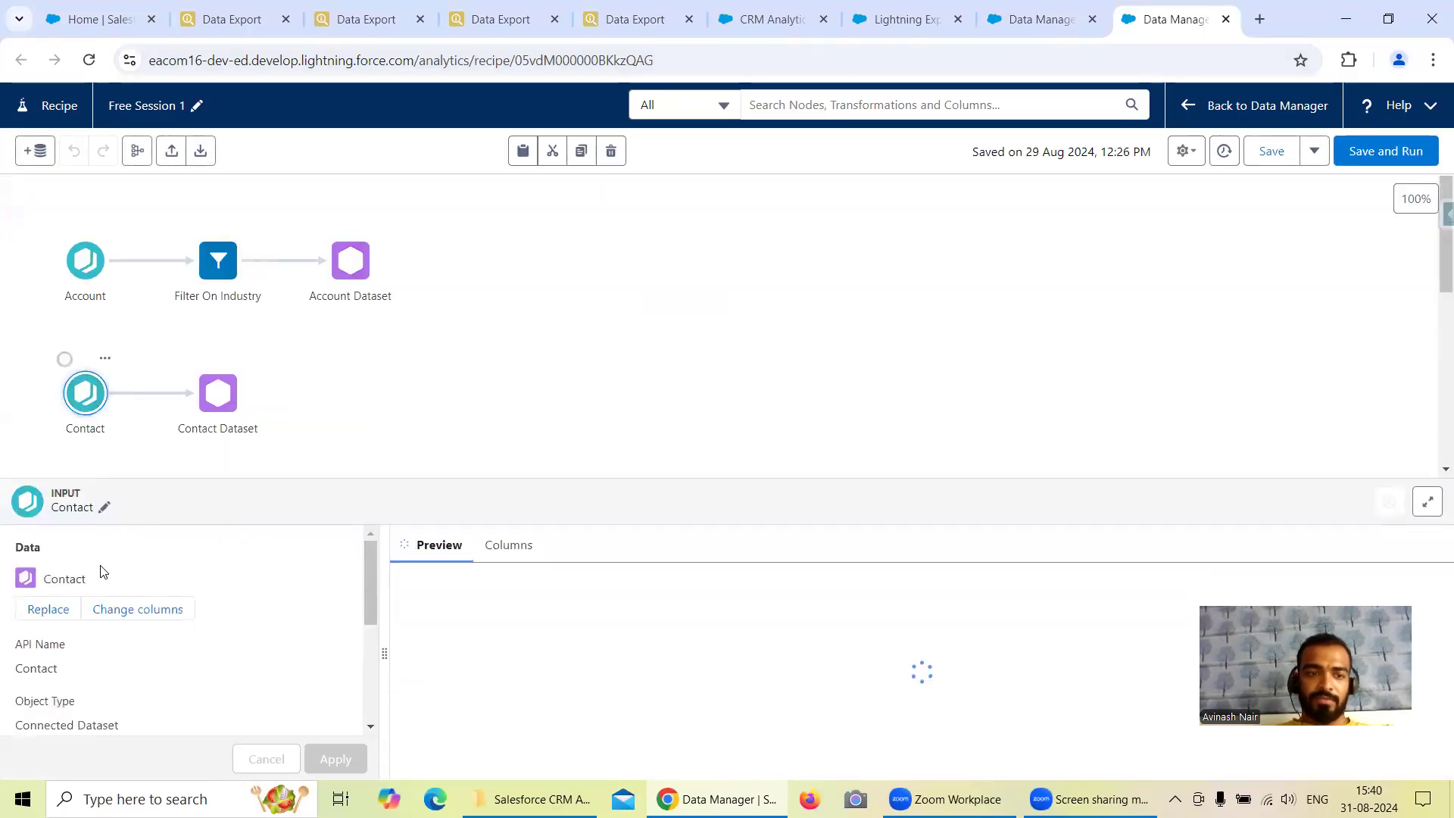
click(133, 609)
click(618, 217)
text(Lea)
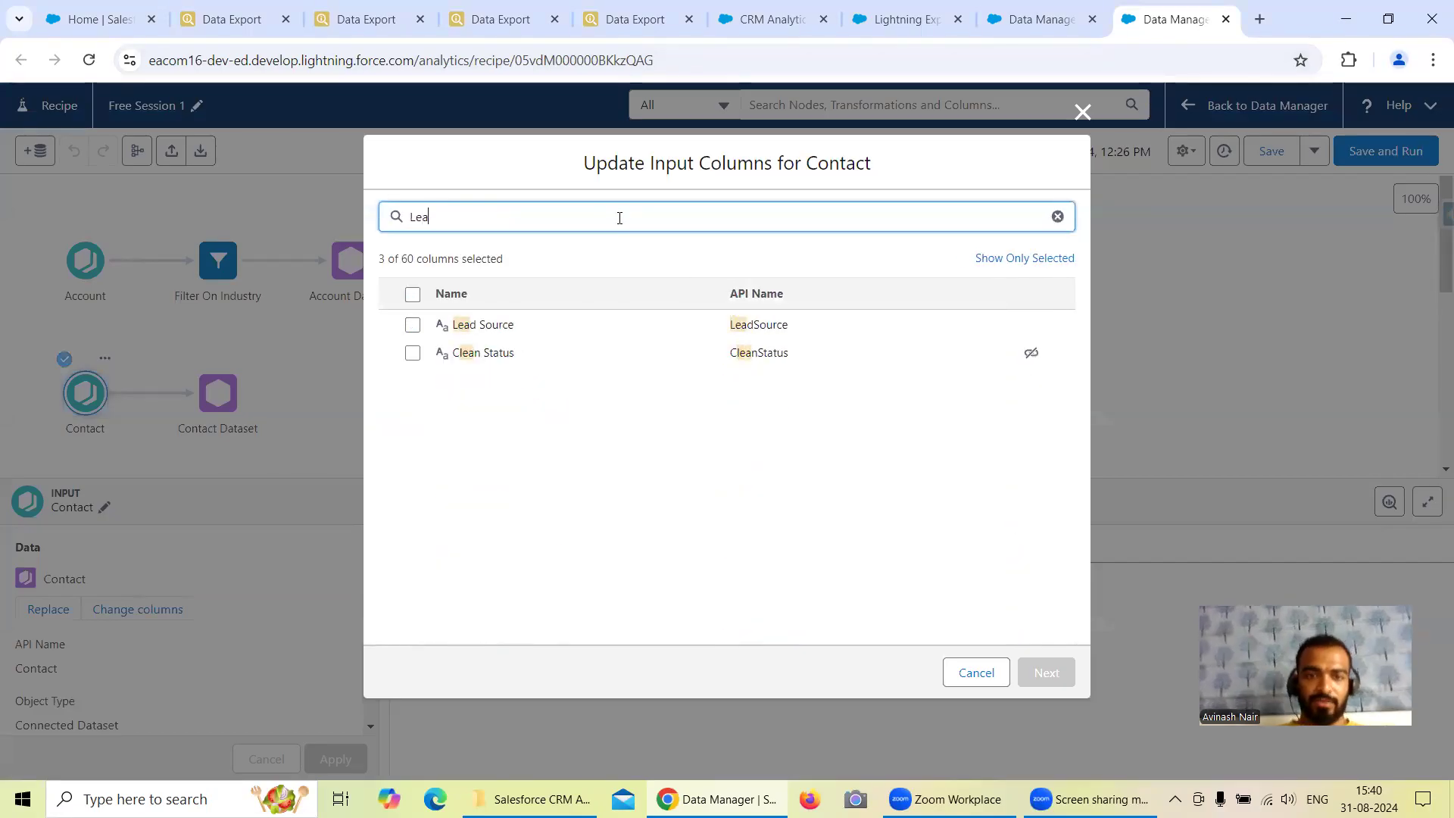
click(412, 324)
click(1057, 674)
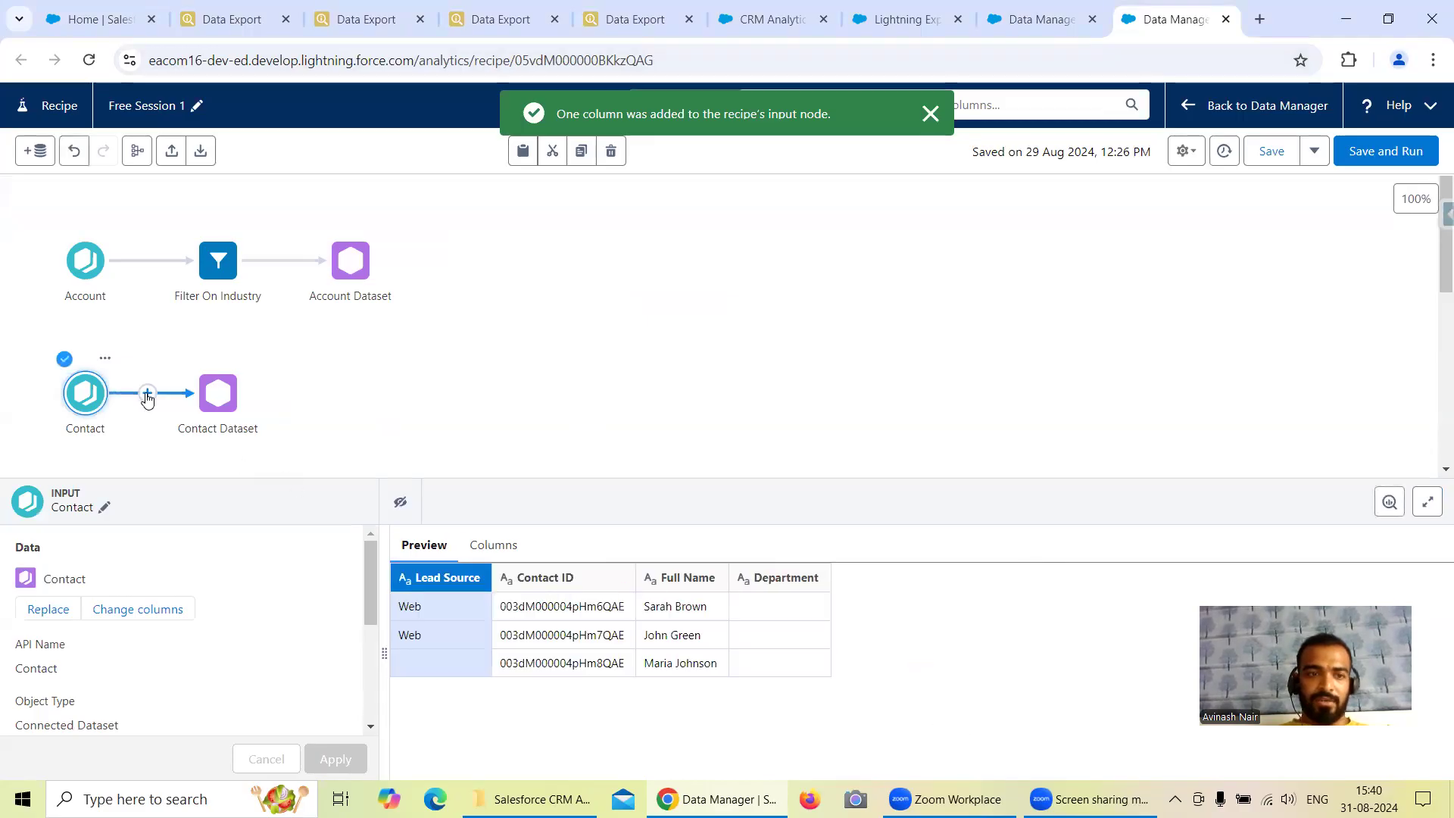
Insert a filter node between Contact and Contact Dataset that keeps rows where Lead Source equals Web, and apply it.
click(147, 395)
click(124, 481)
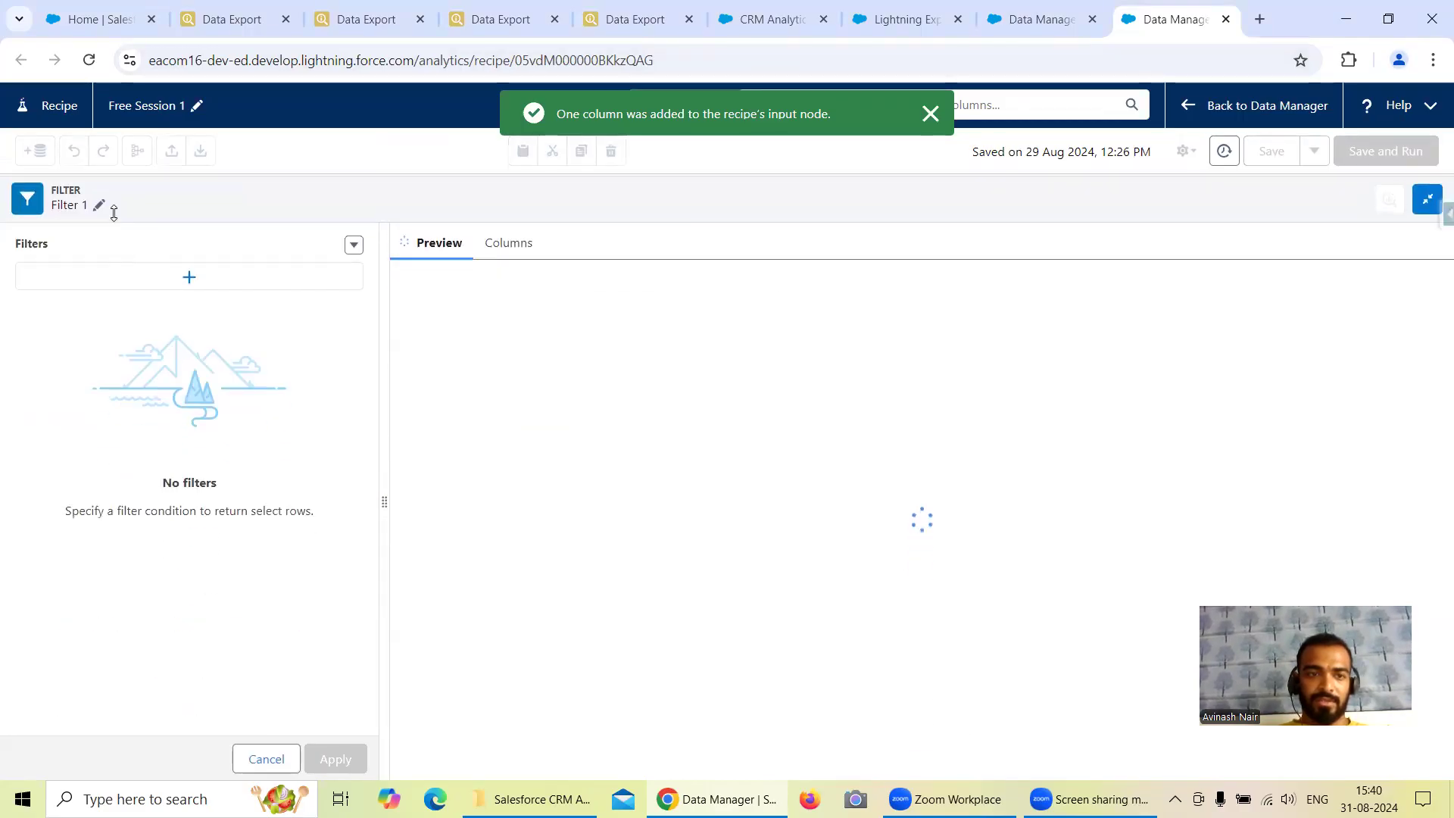
click(188, 279)
click(475, 305)
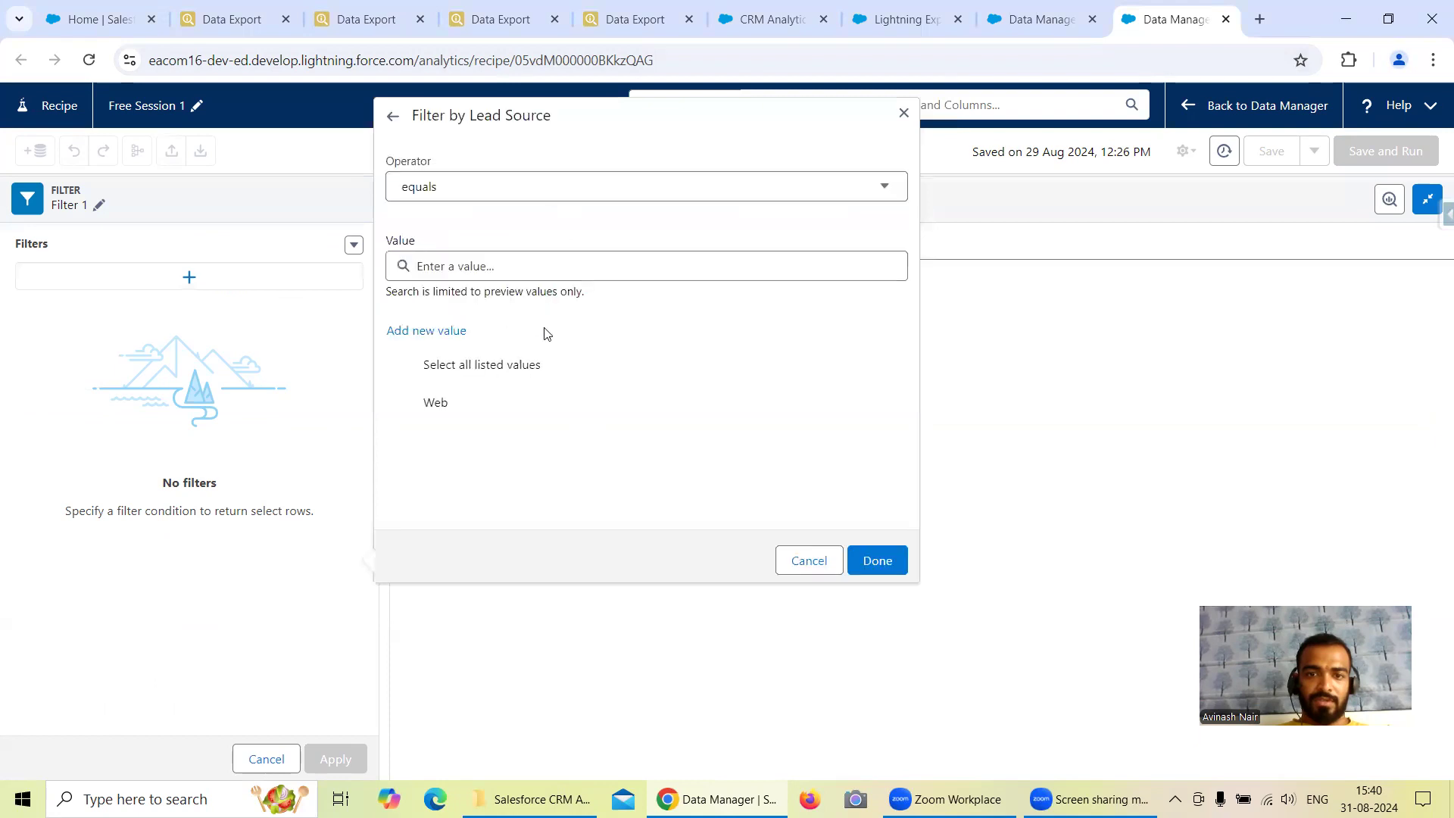
click(493, 405)
click(876, 563)
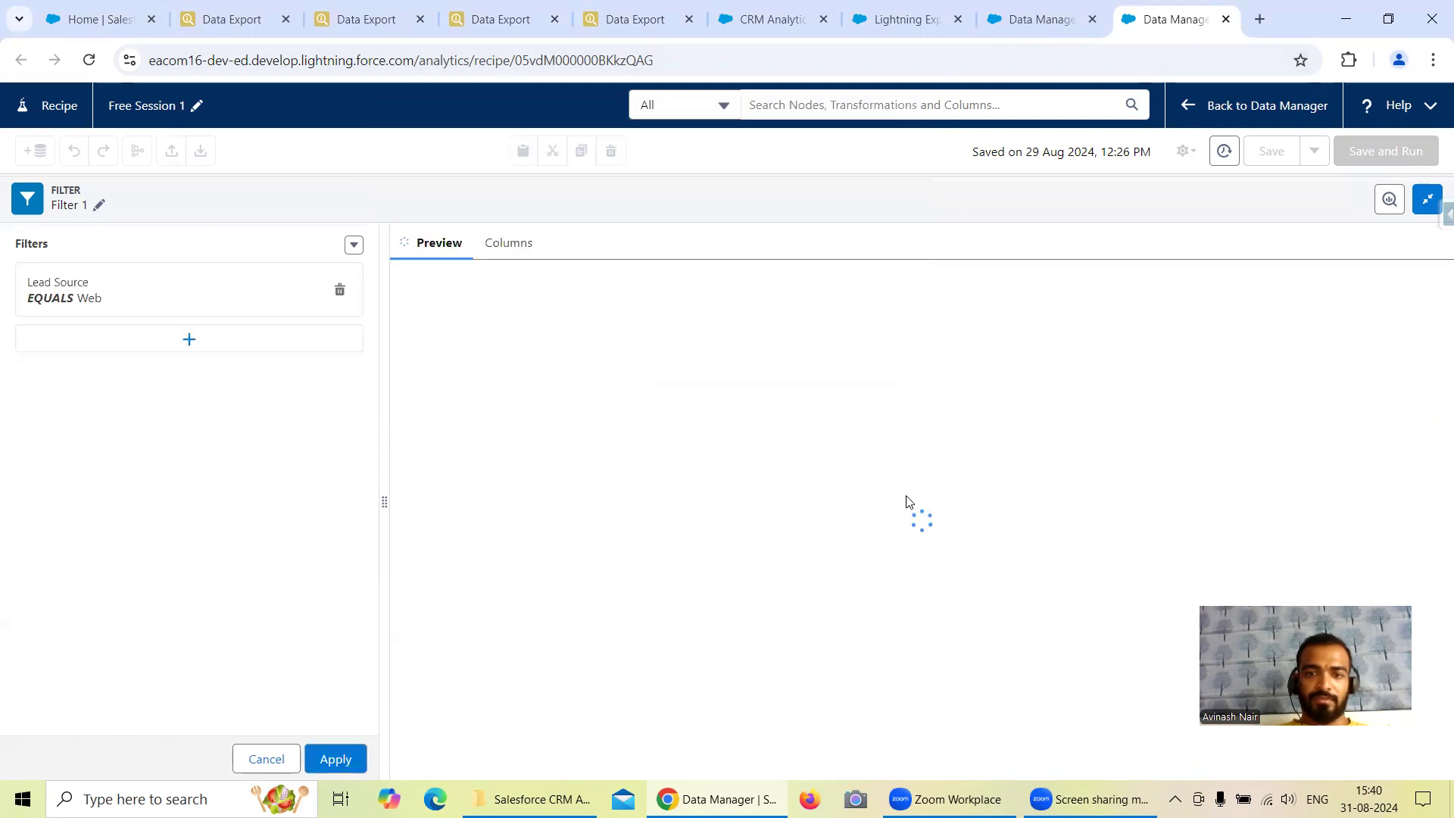
click(351, 767)
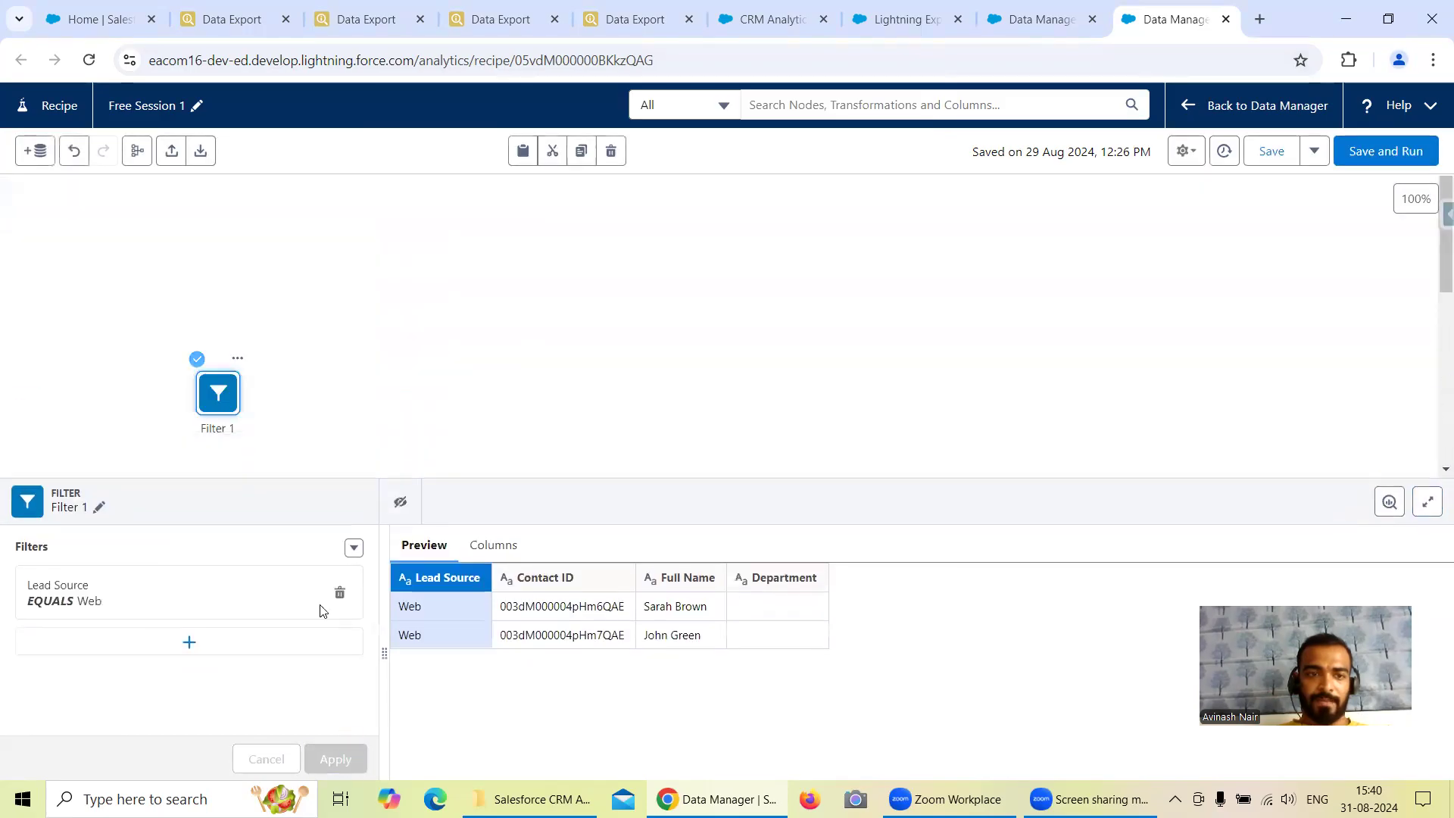
Rename the Contact filter node as "Filter On LeadSource".
click(99, 507)
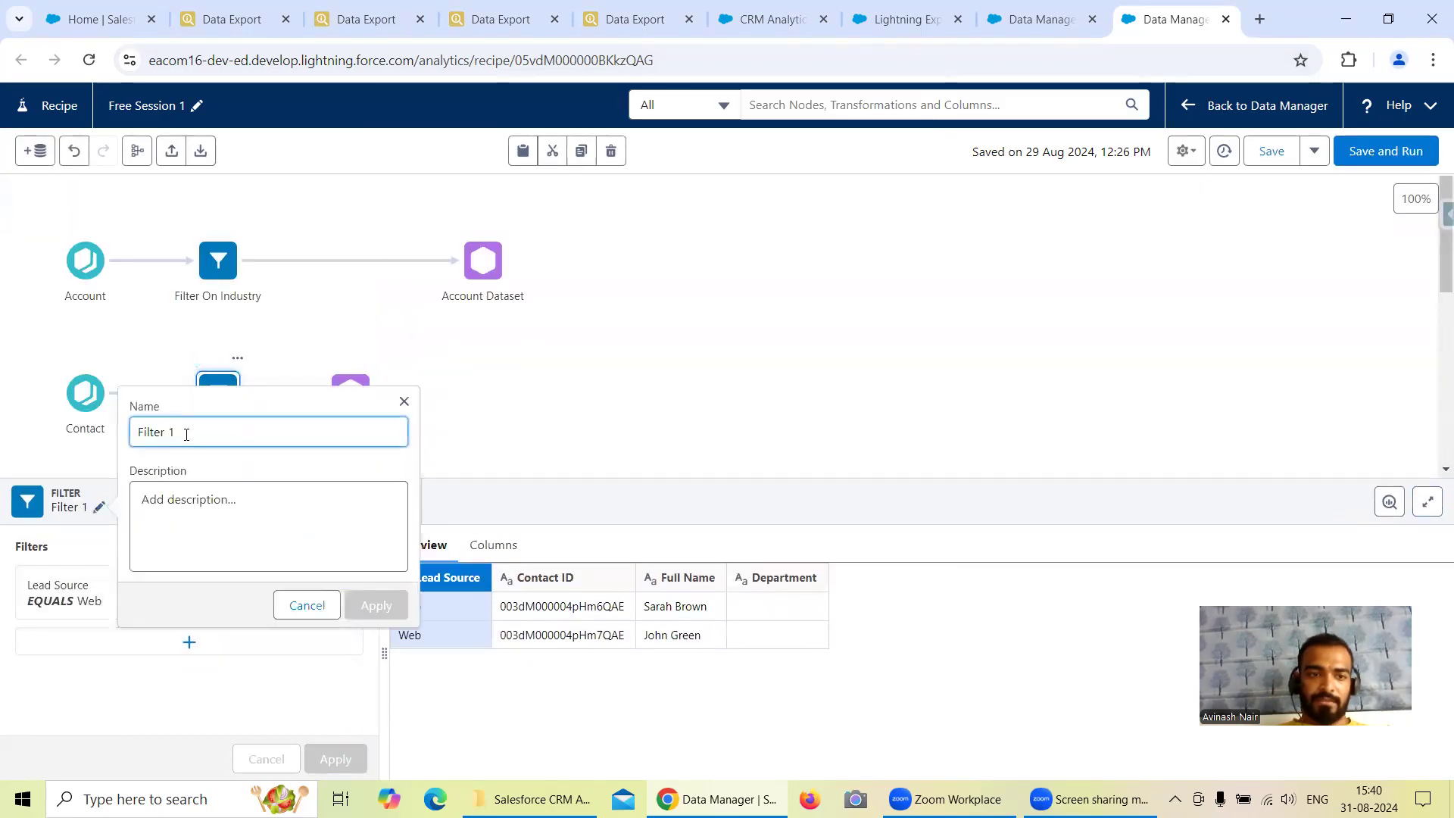
key(BackSpace)
text(On )
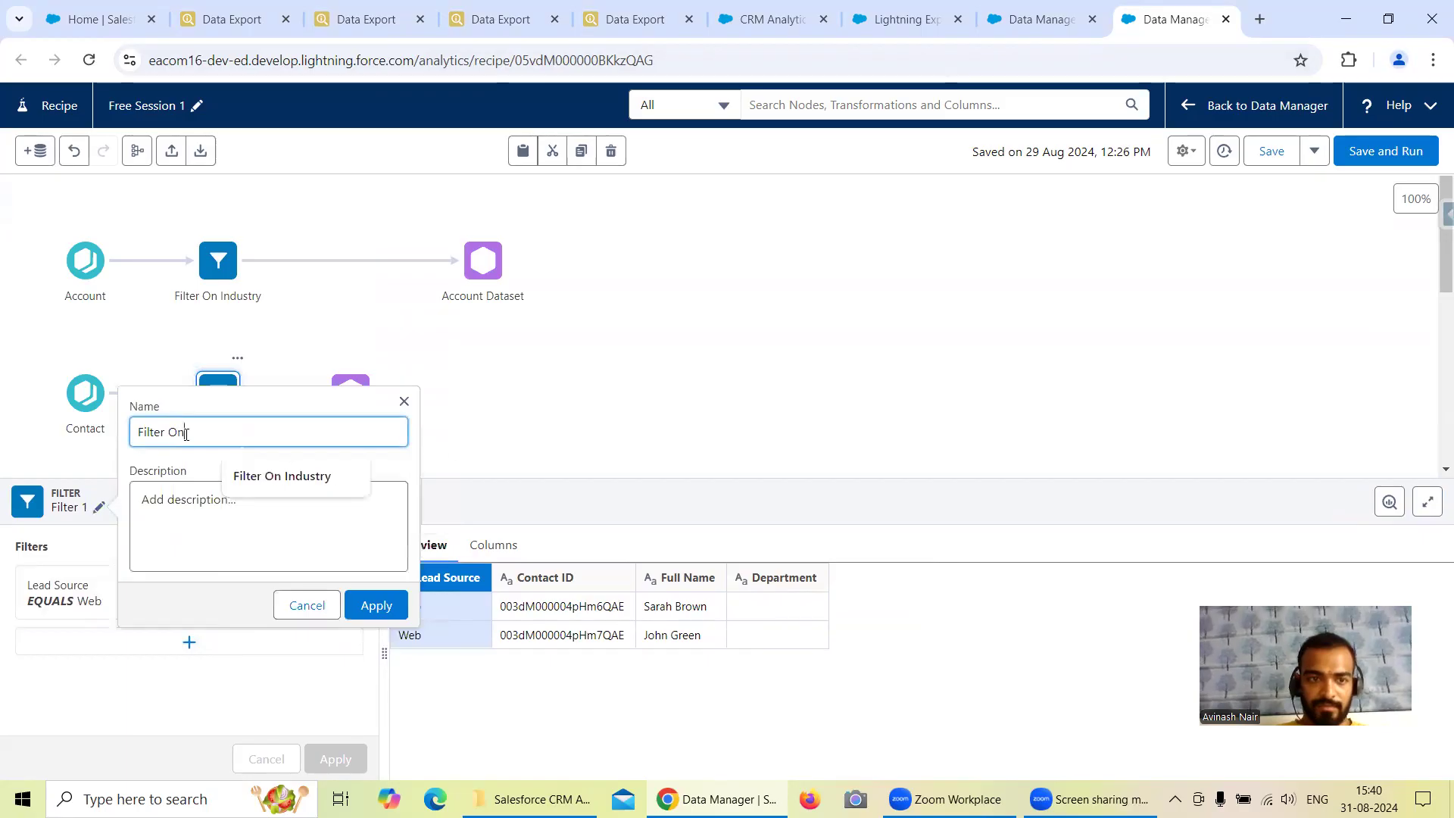
text(LeadSource)
click(187, 434)
click(375, 605)
Check the Lead query in Data Export for the field and value it filters on.
click(358, 27)
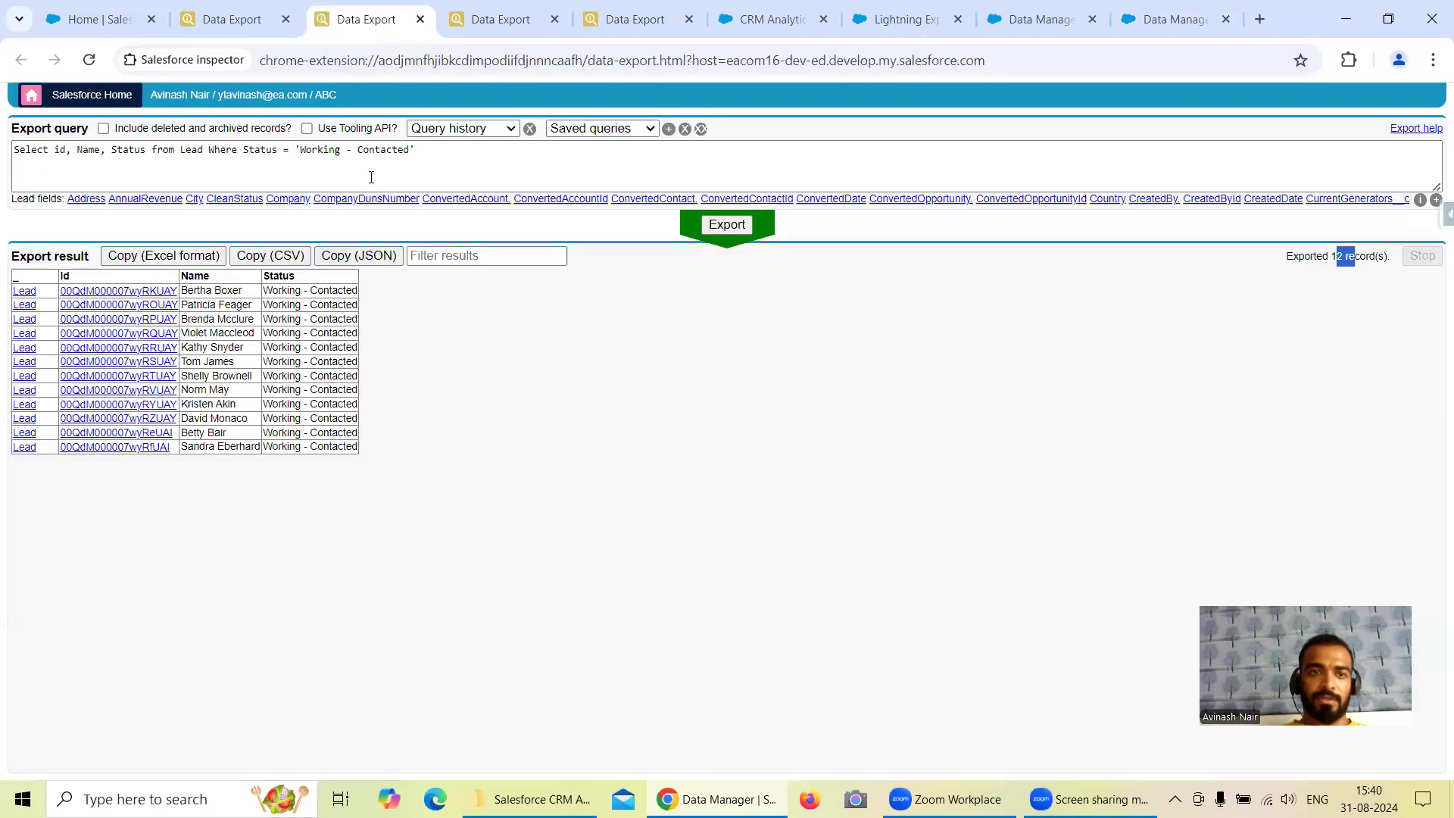
click(1170, 19)
scroll(617, 386, down, 3)
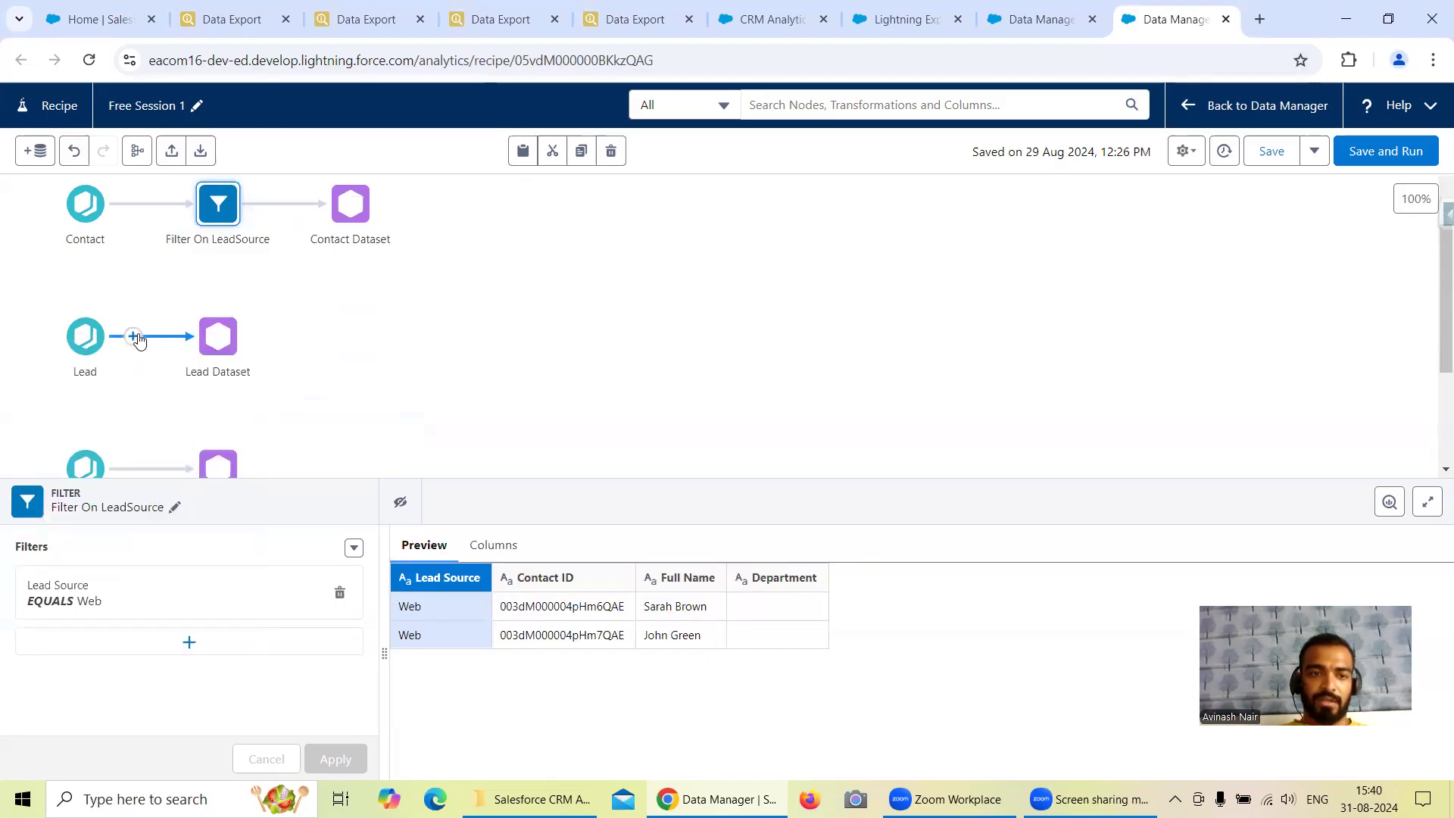
click(134, 335)
click(123, 421)
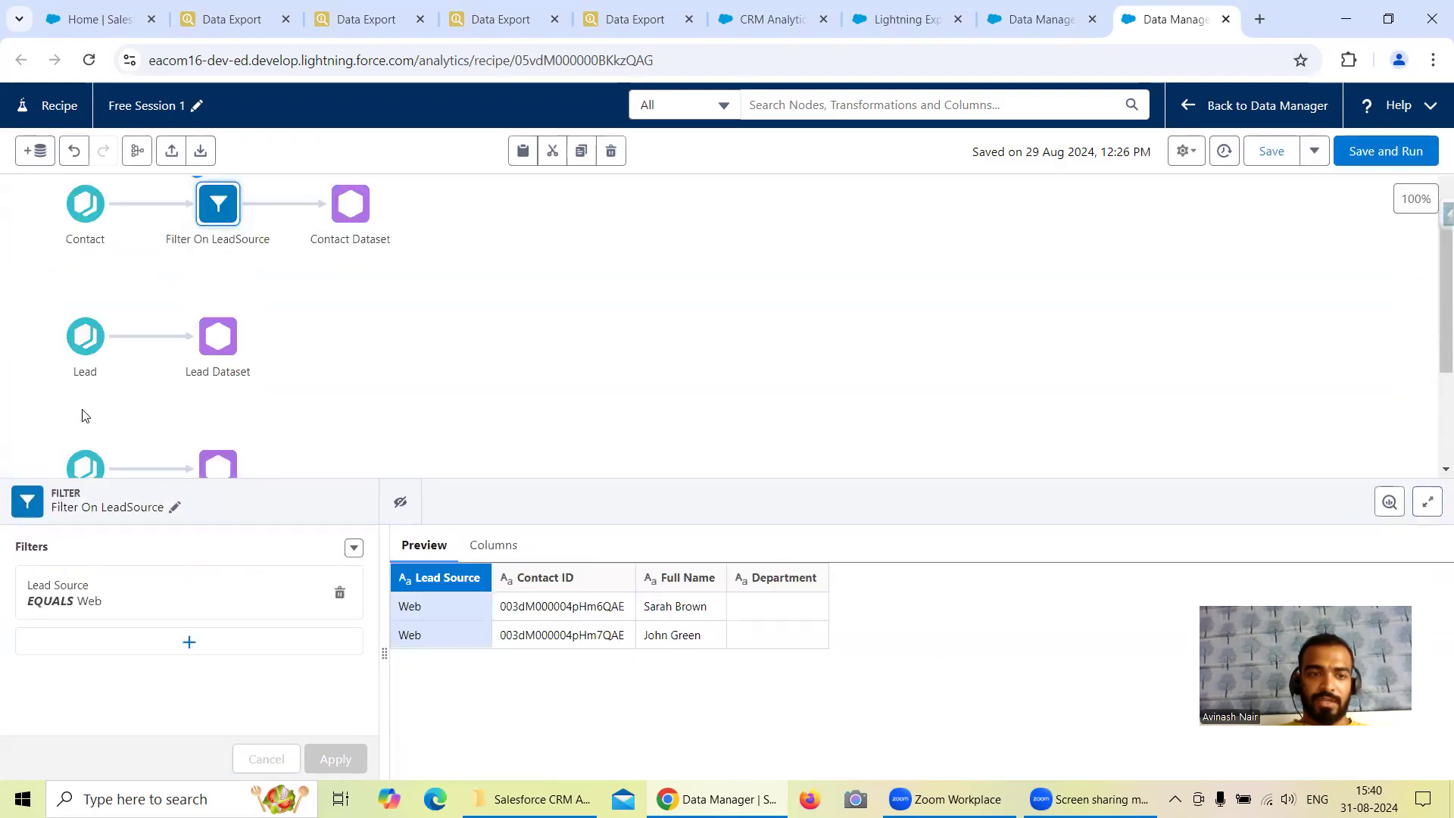
click(390, 27)
click(1146, 25)
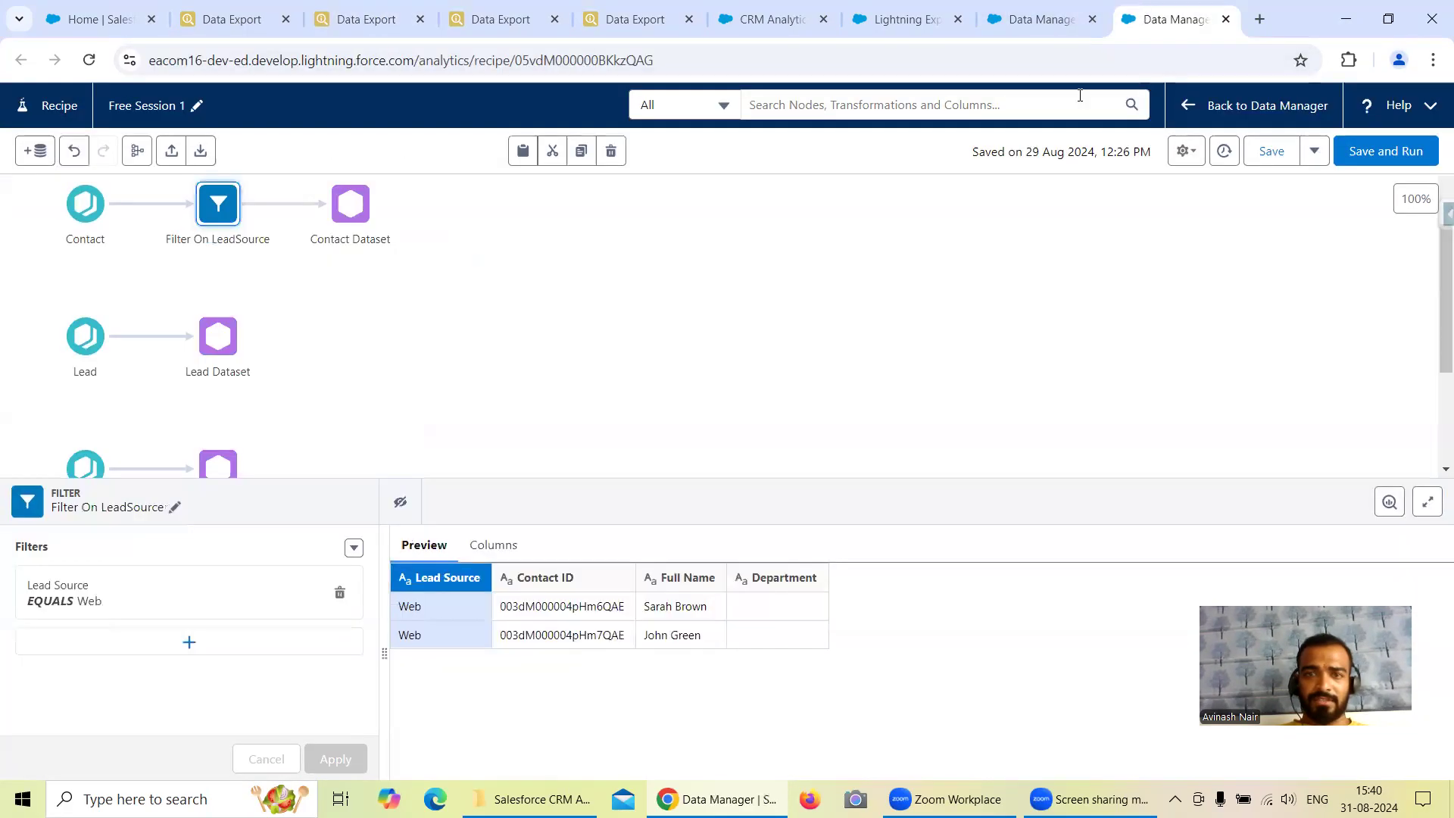
Add the Status column to the Lead input node.
click(106, 346)
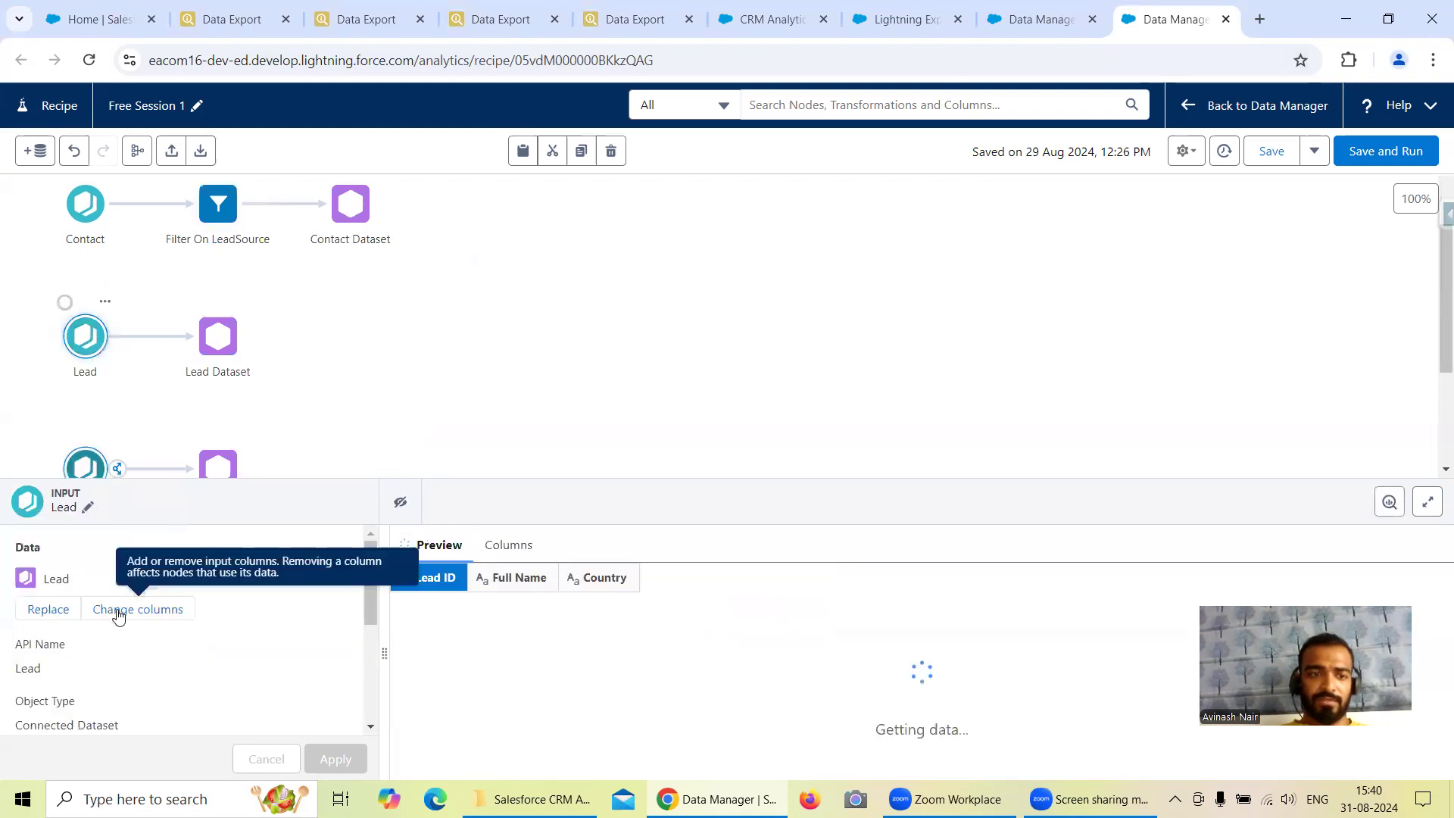
click(118, 612)
click(708, 218)
text(Stat)
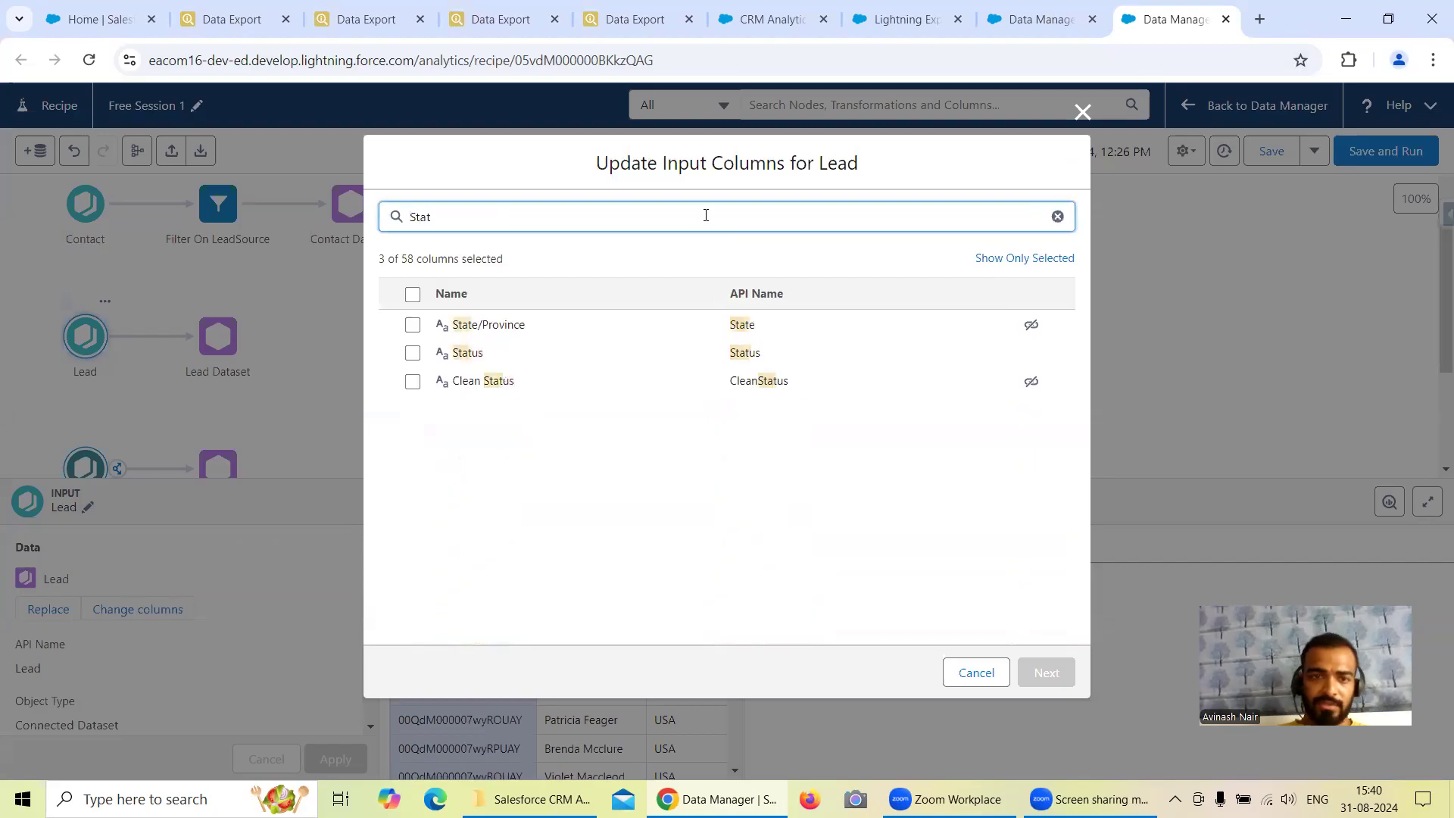
click(471, 356)
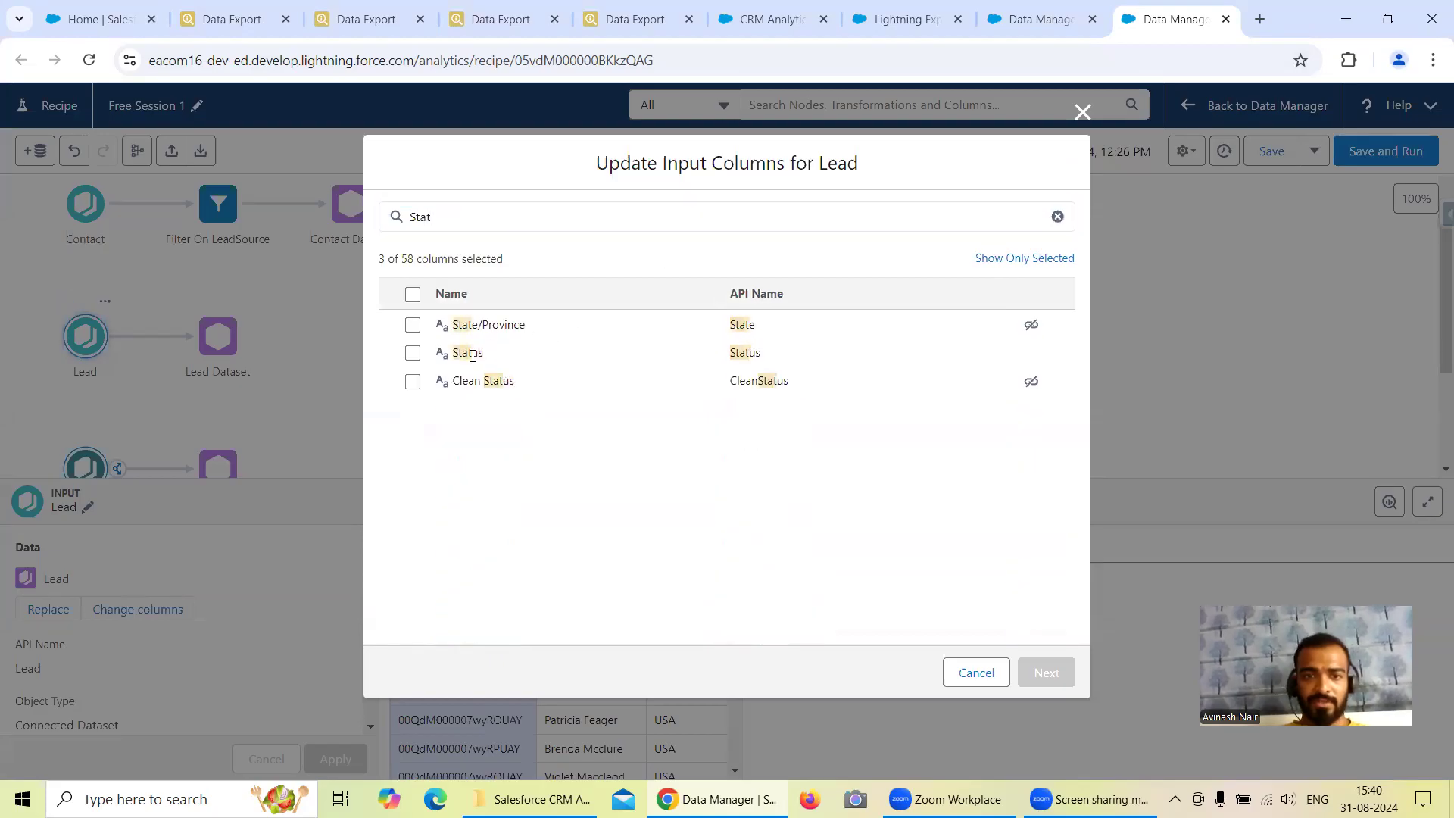
click(413, 354)
click(1062, 674)
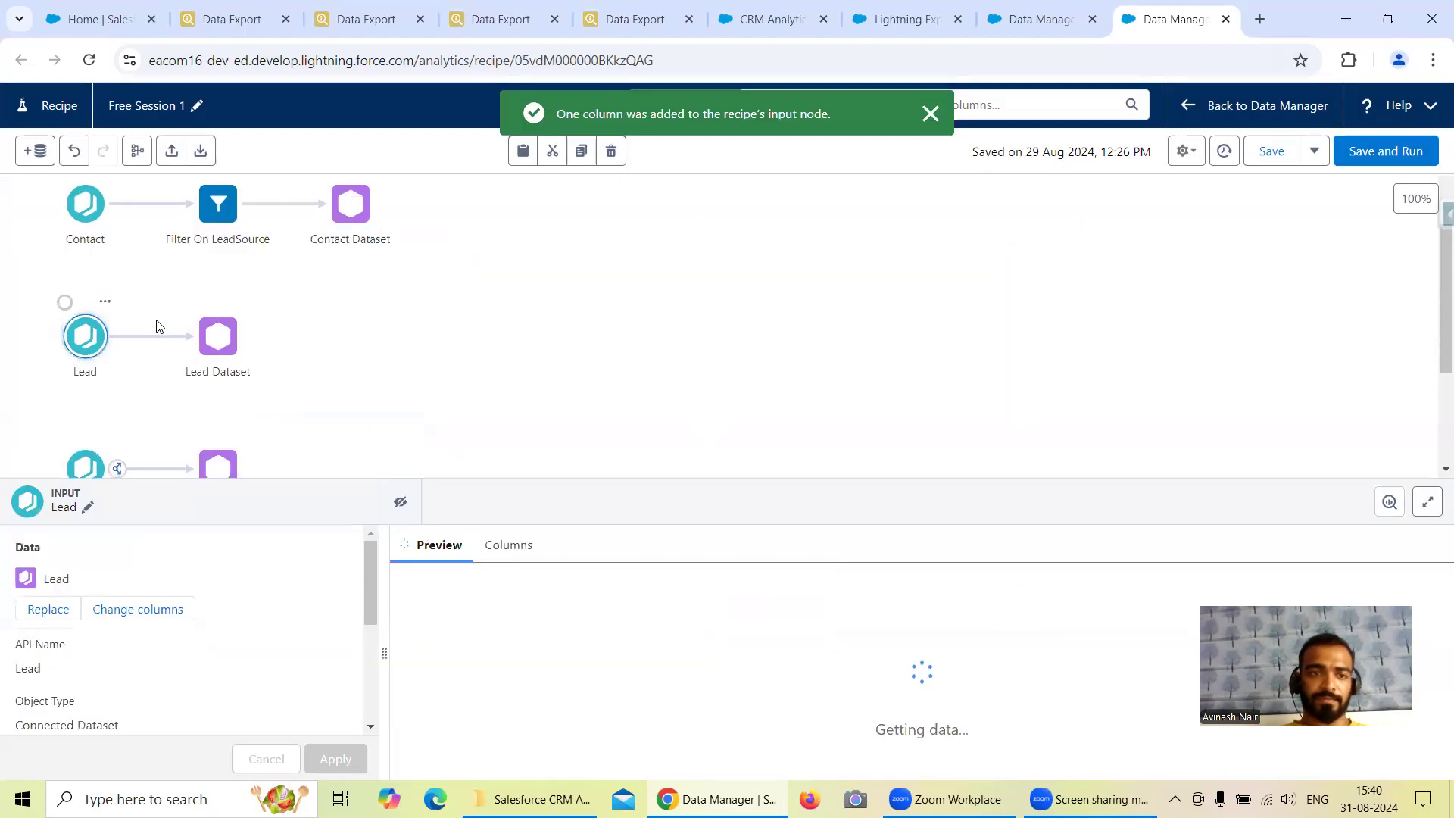
Insert a filter node between Lead and Lead Dataset with the condition Status equals Working - Contacted, checking the value against the Lead query.
click(142, 336)
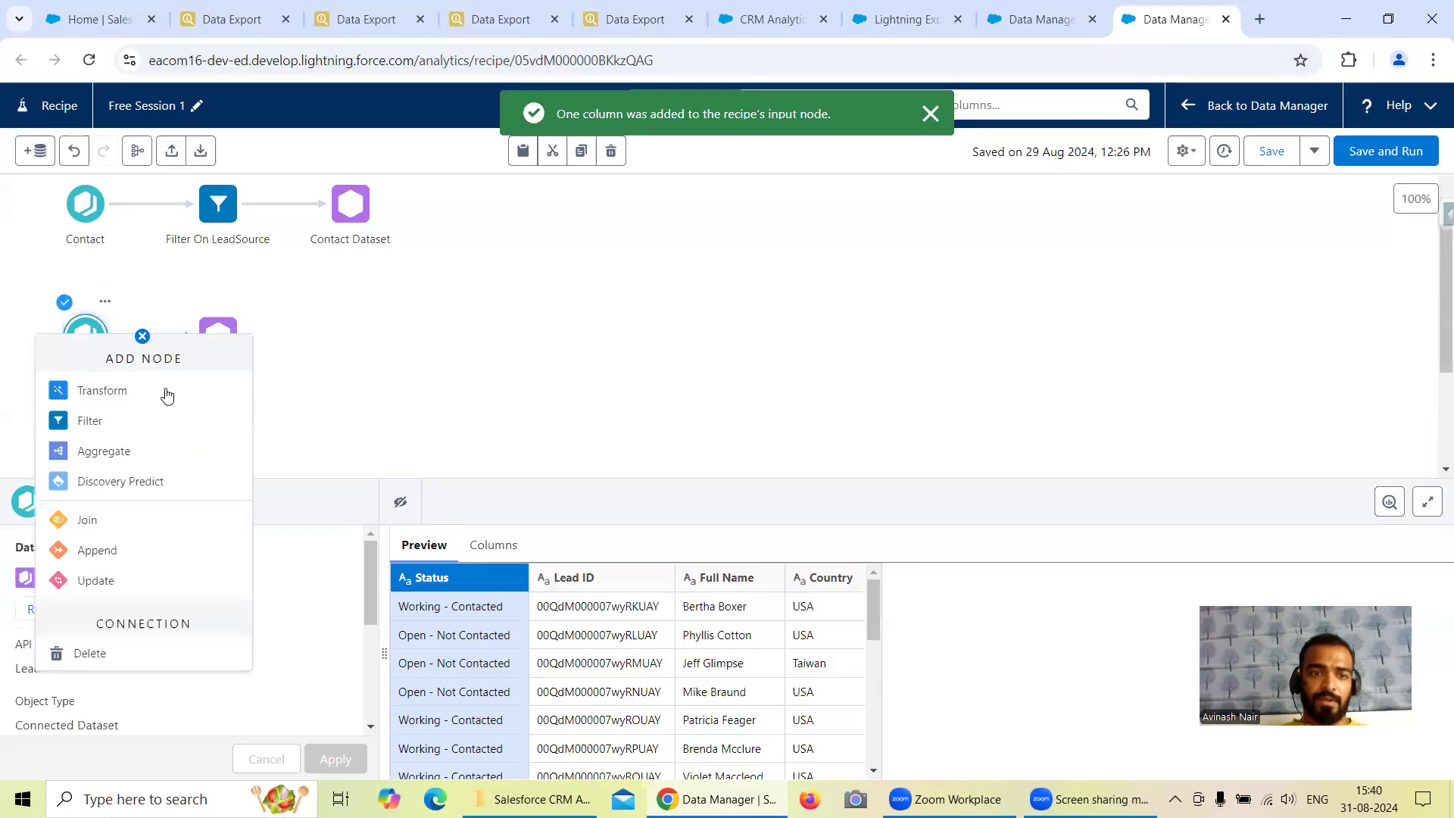
click(119, 423)
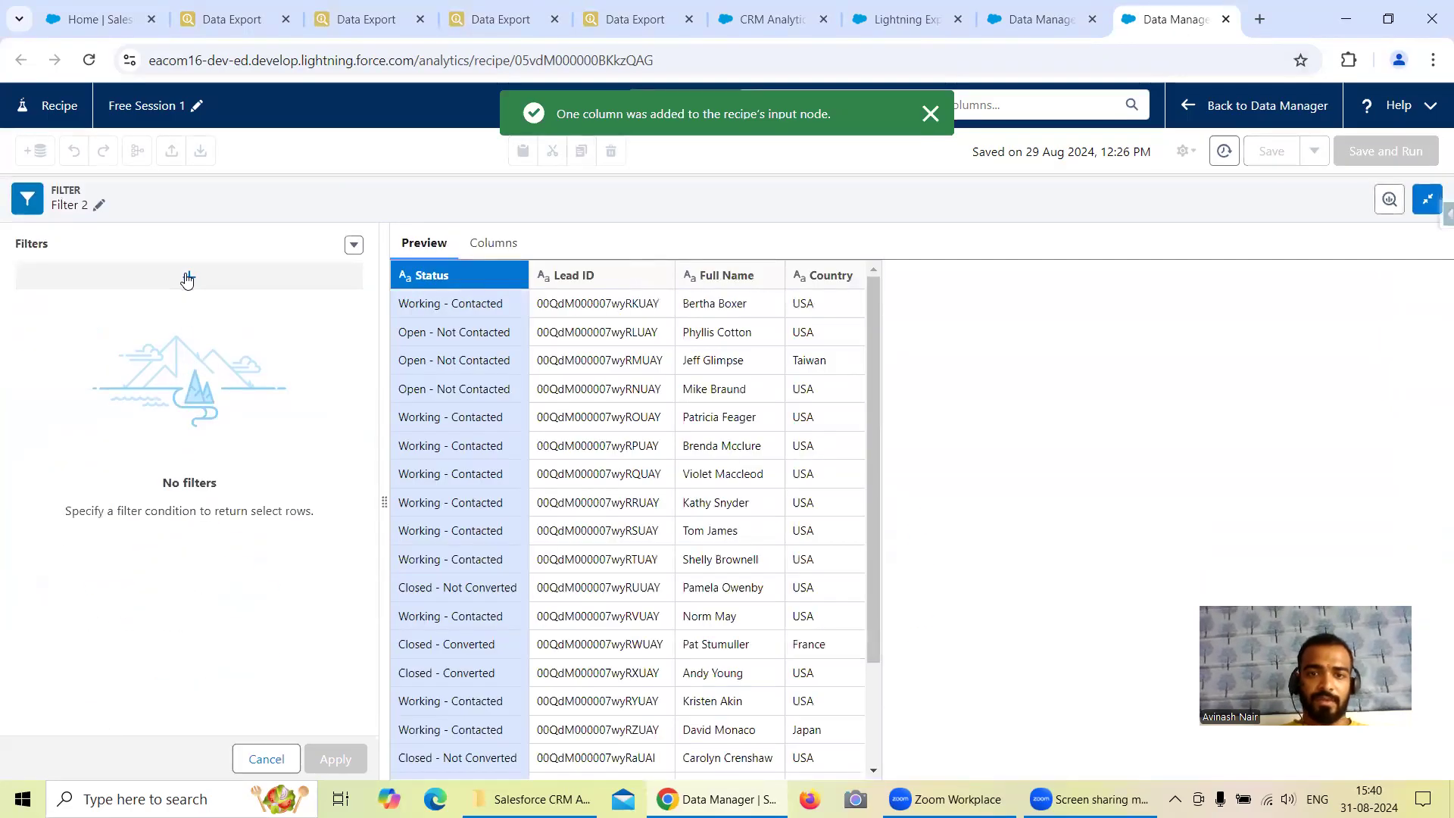
click(187, 280)
click(474, 312)
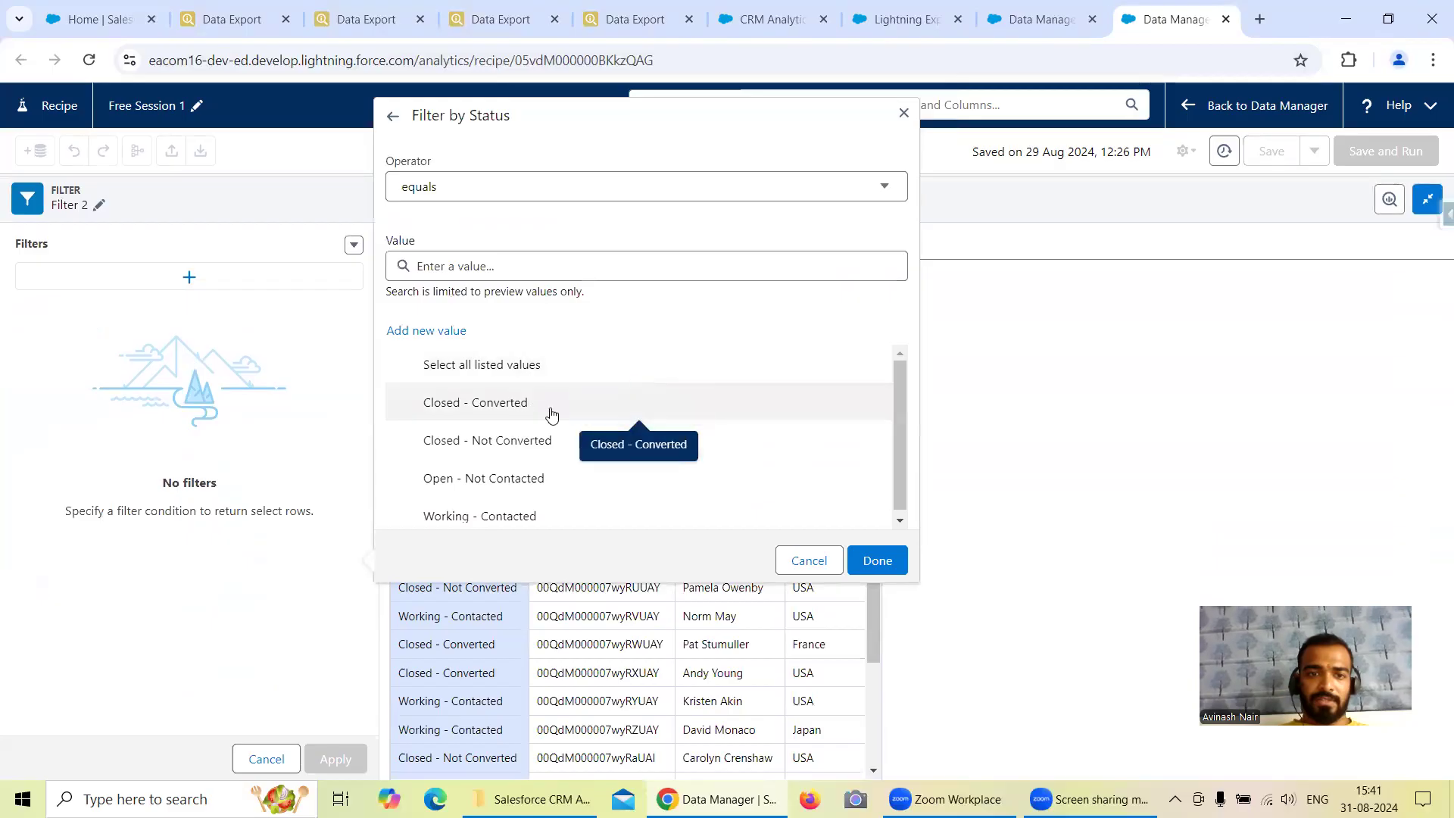
click(371, 20)
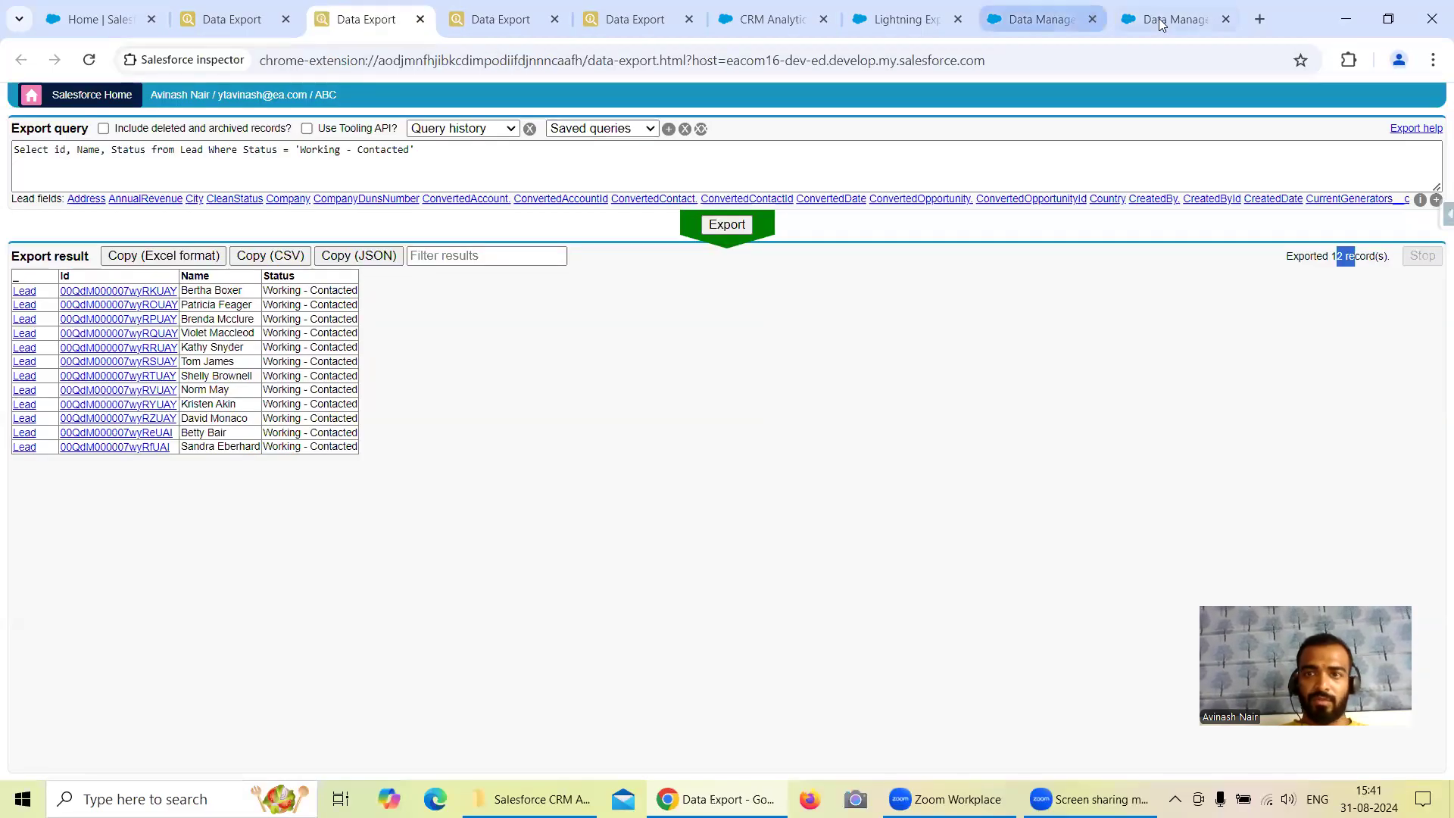
click(1159, 27)
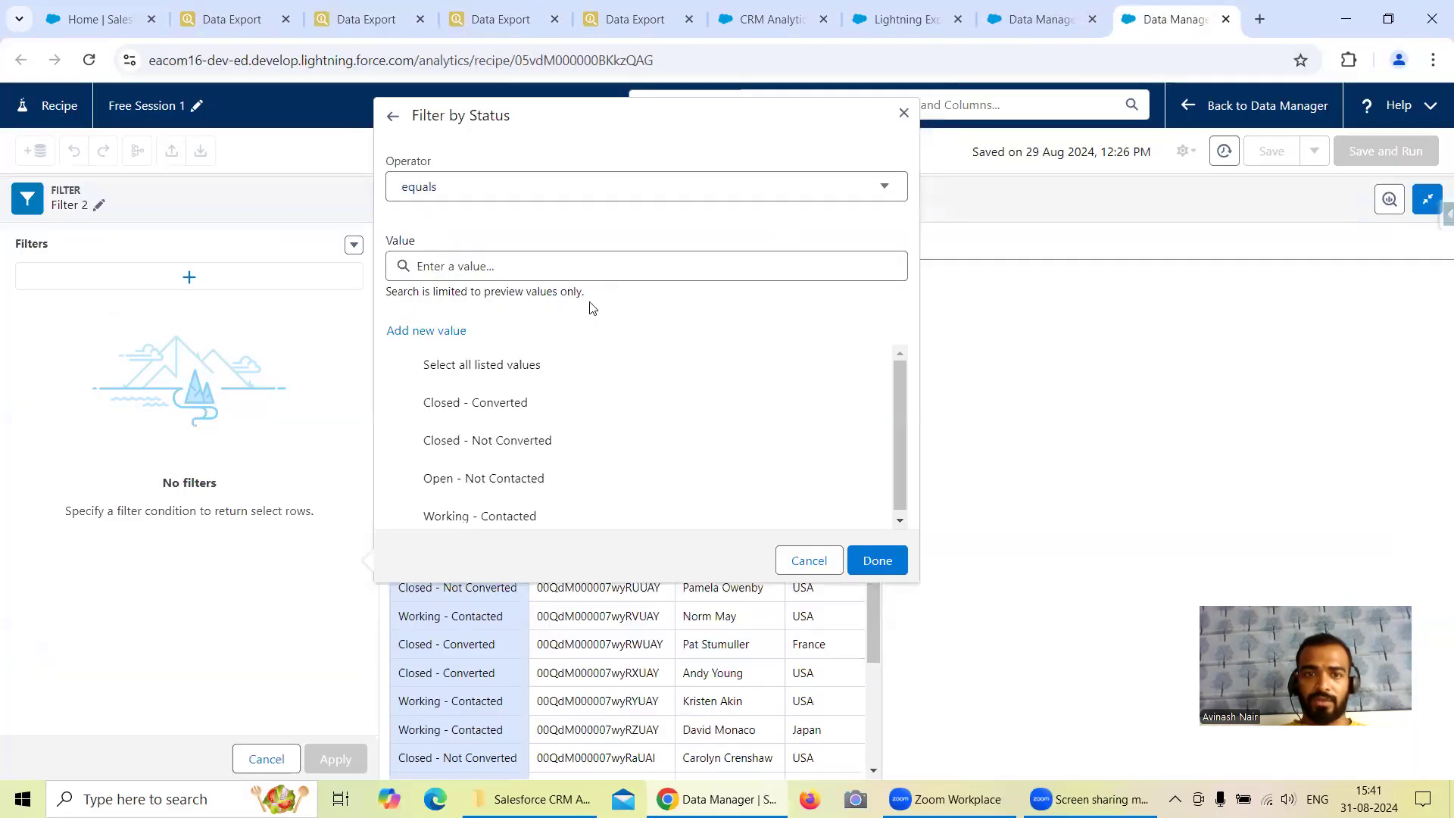
click(512, 504)
click(886, 569)
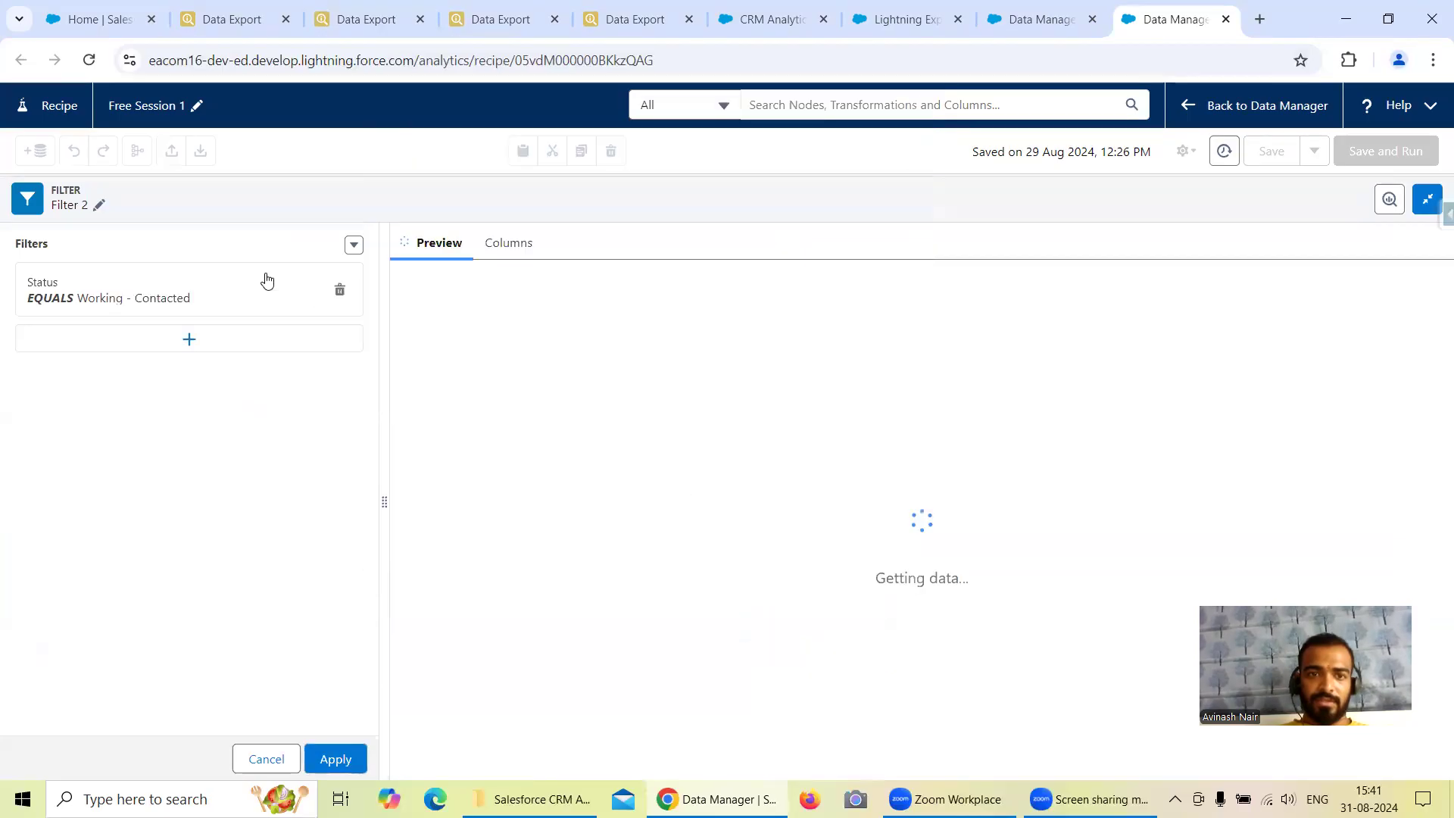
Rename the Lead filter node as "Filter on Status" and apply the filter.
click(100, 205)
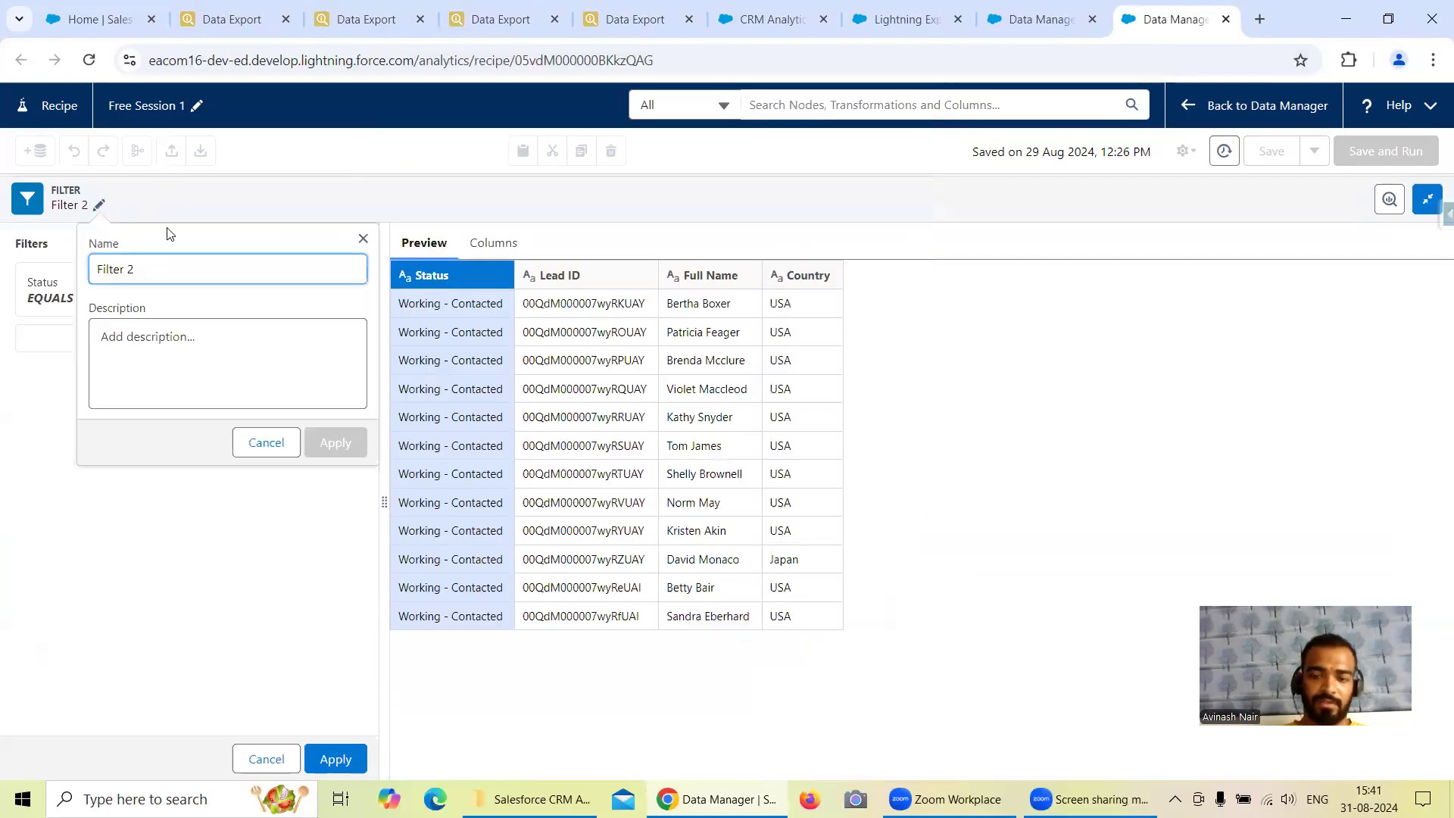
key(BackSpace)
text(on Stat)
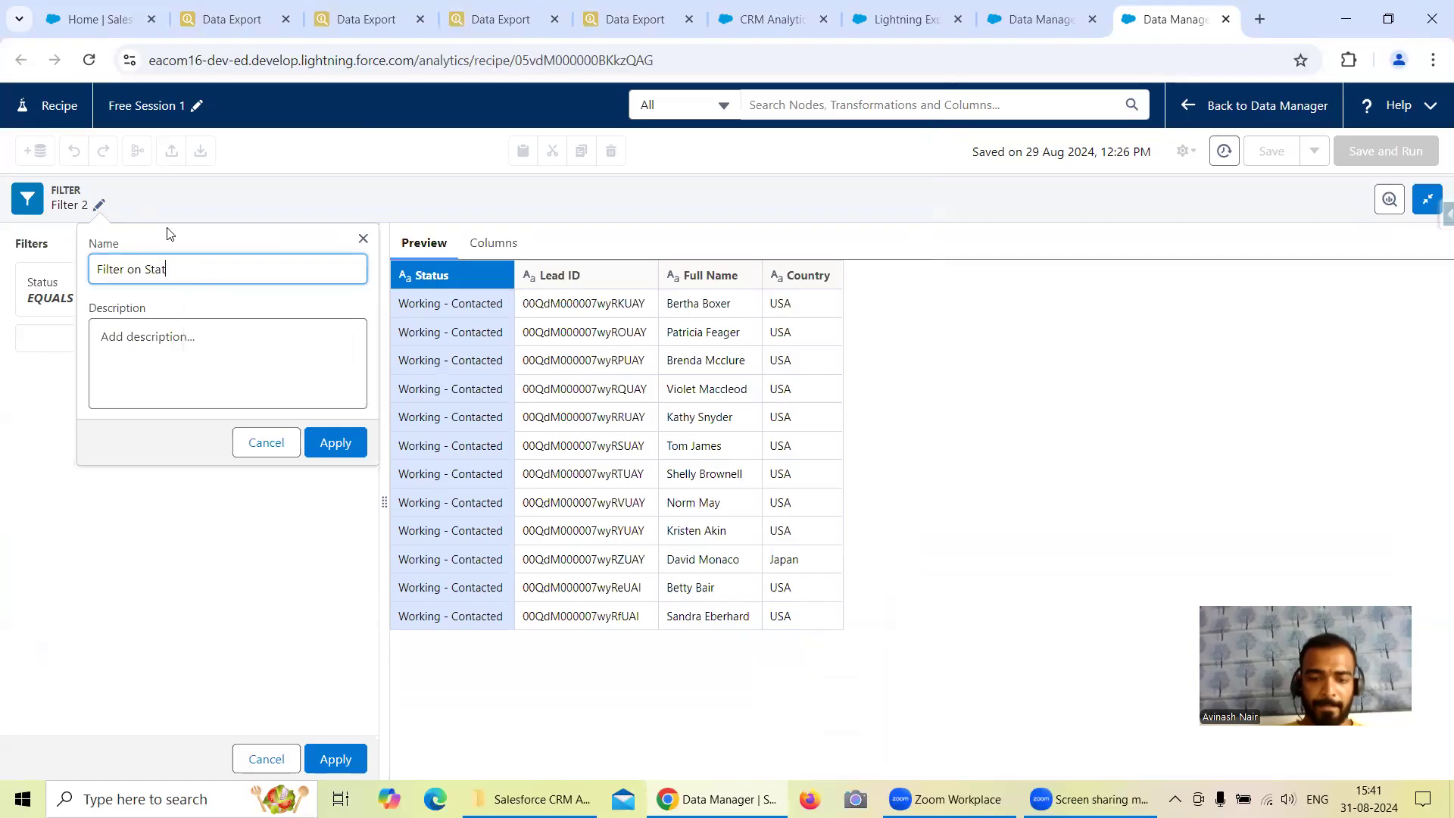
click(336, 442)
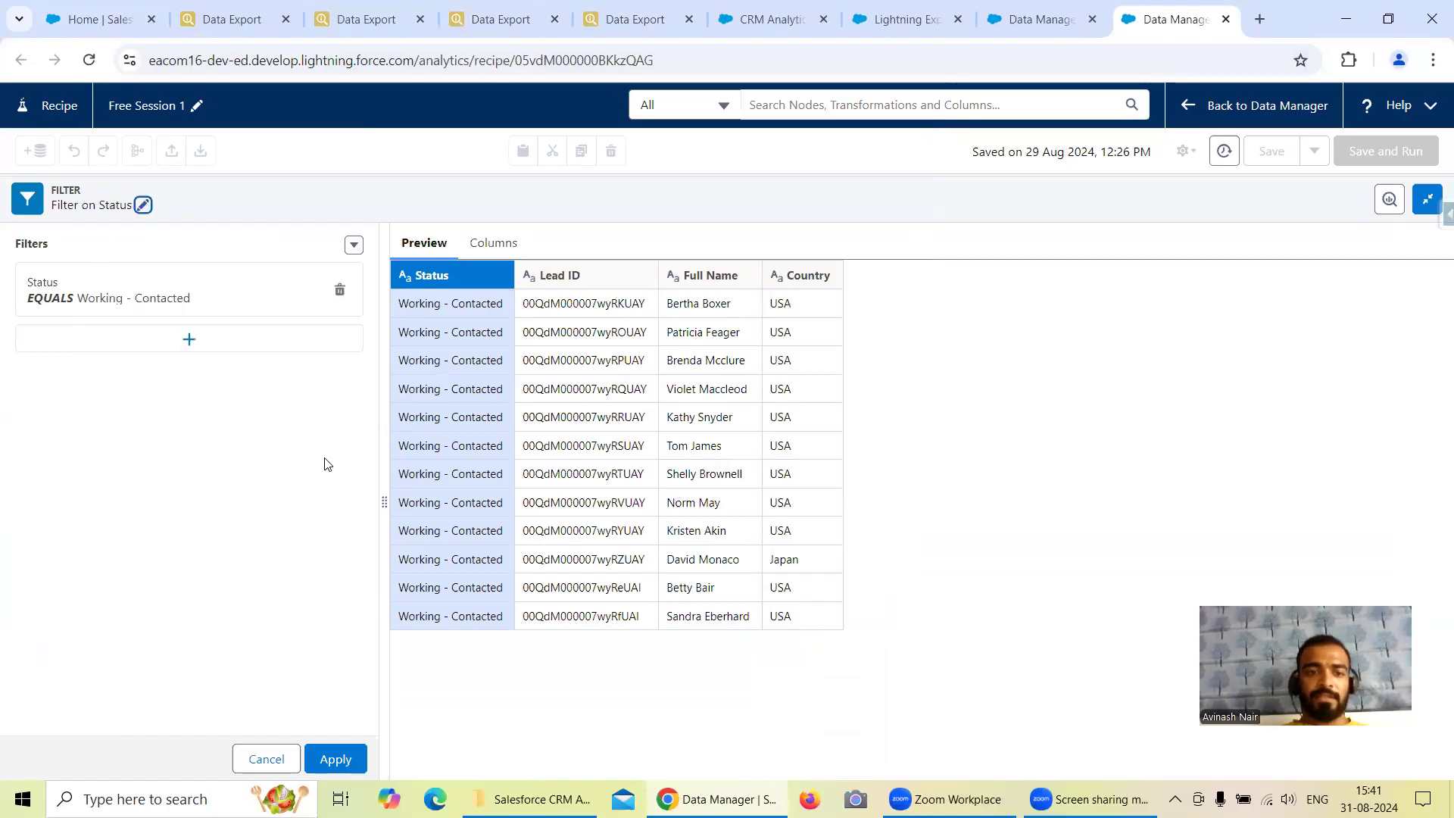
click(335, 759)
Insert a filter node between Opportunity and Opportunity Dataset with the condition Stage equals Closed Won.
scroll(459, 365, down, 5)
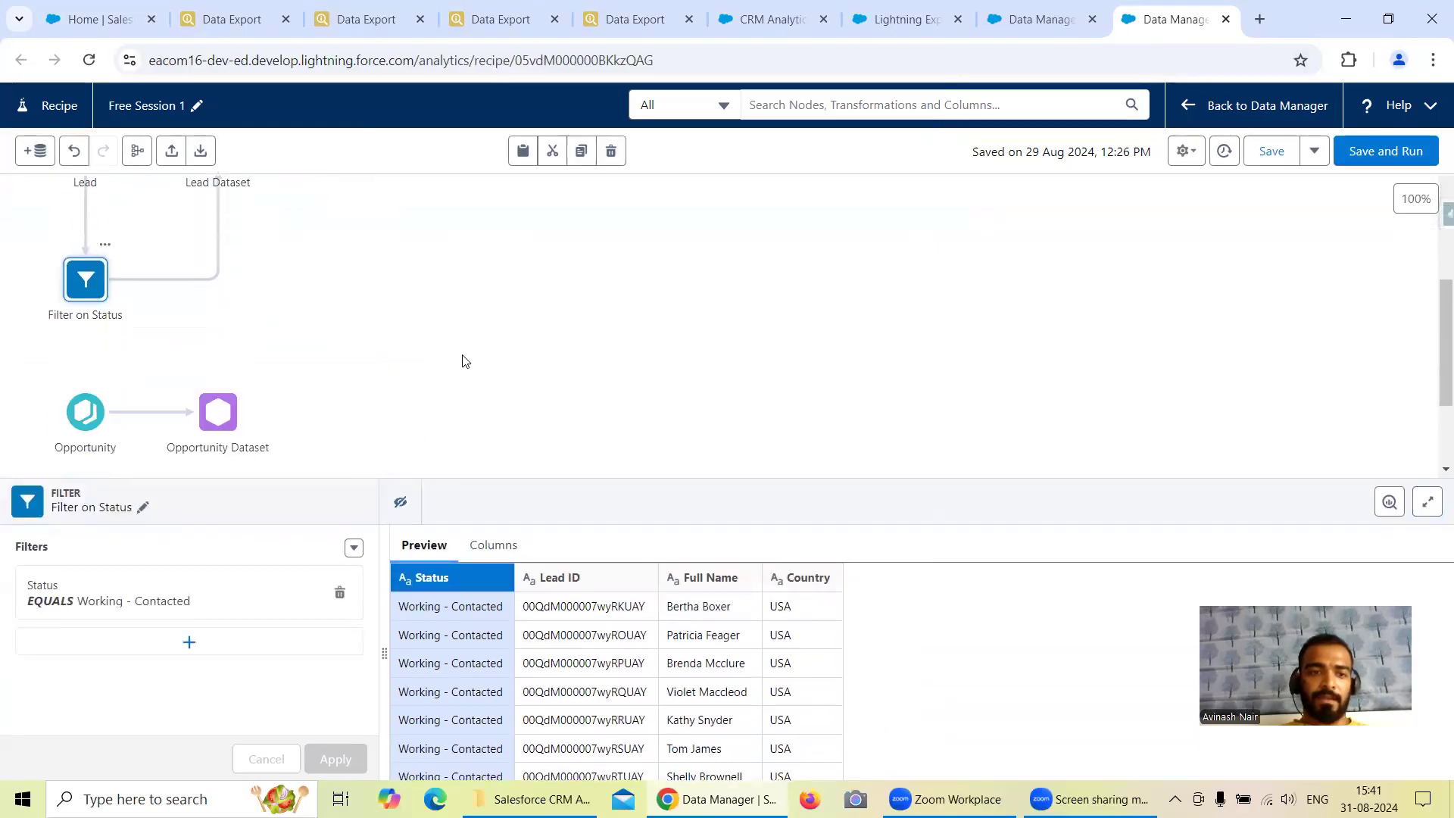
mouse_move(149, 325)
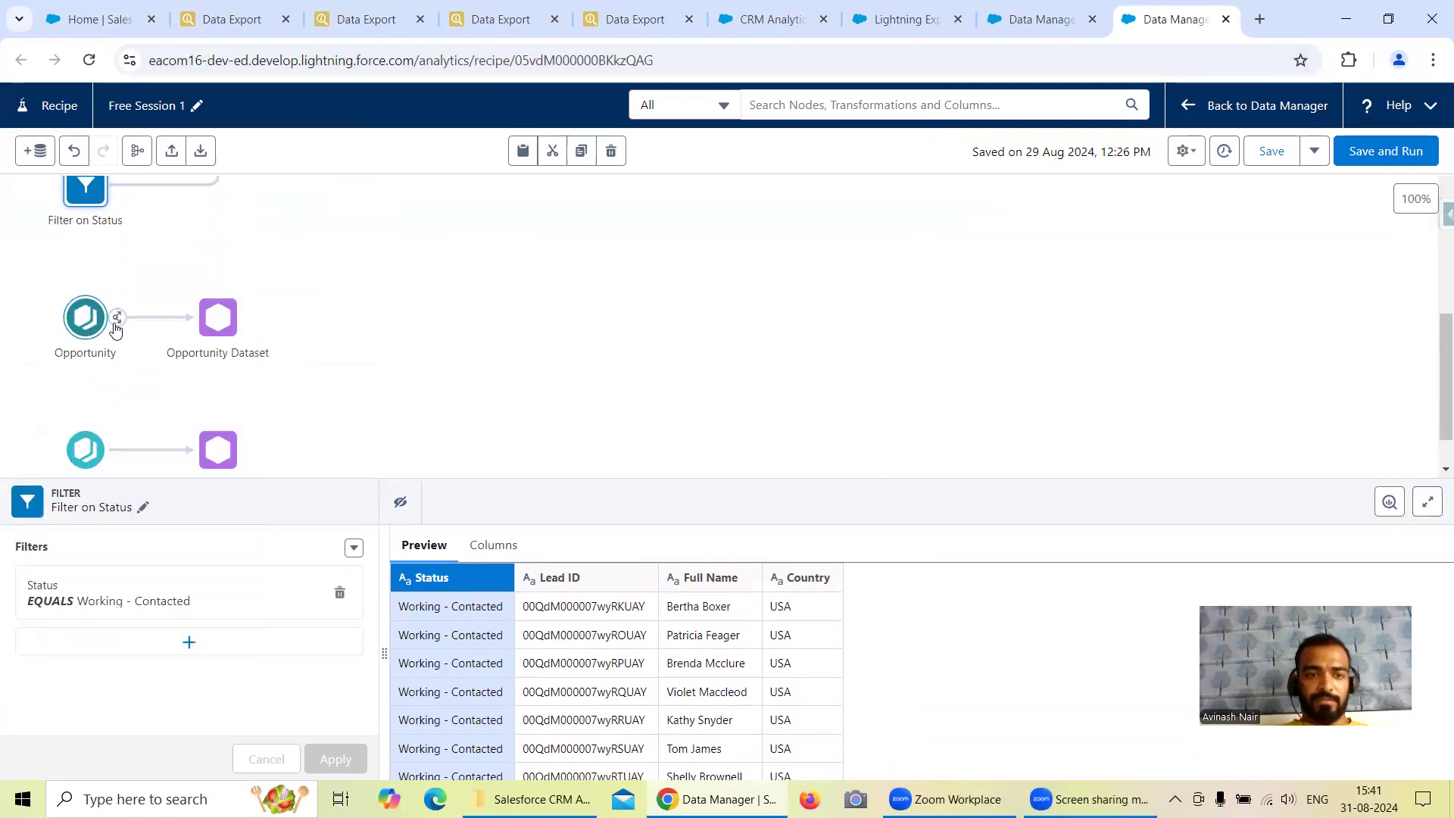
click(146, 319)
click(139, 403)
click(222, 278)
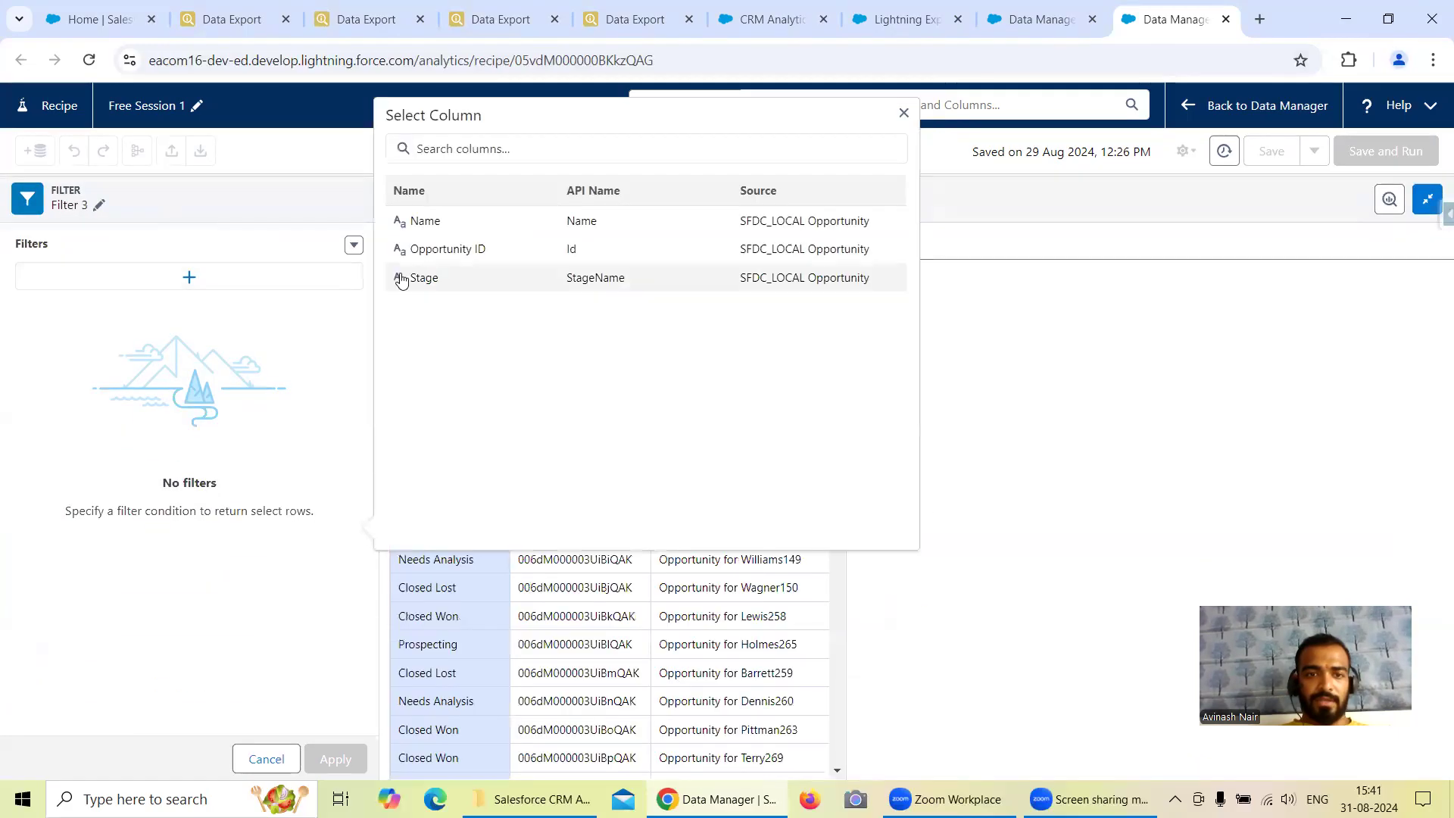
click(480, 286)
click(490, 432)
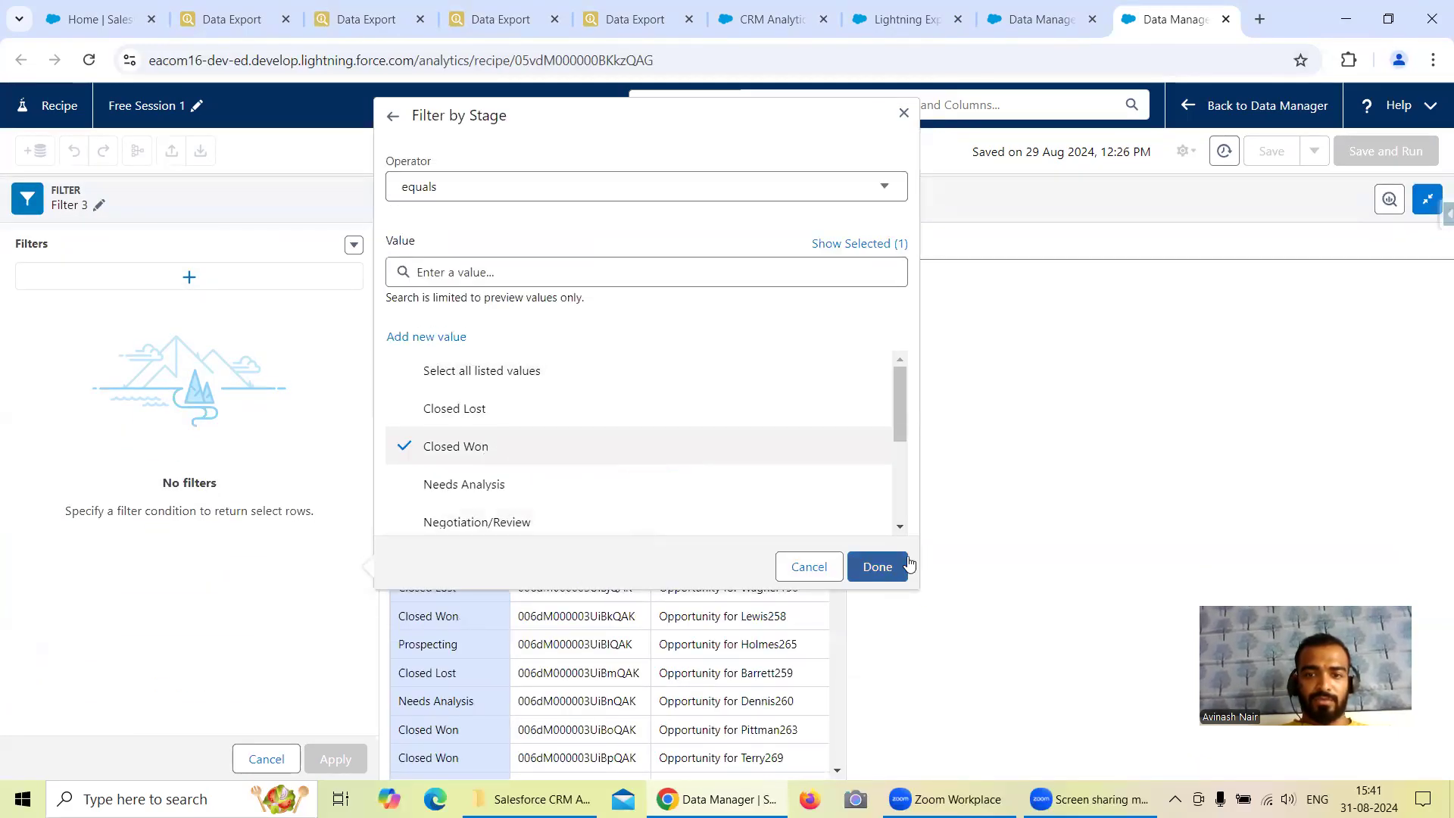
click(876, 574)
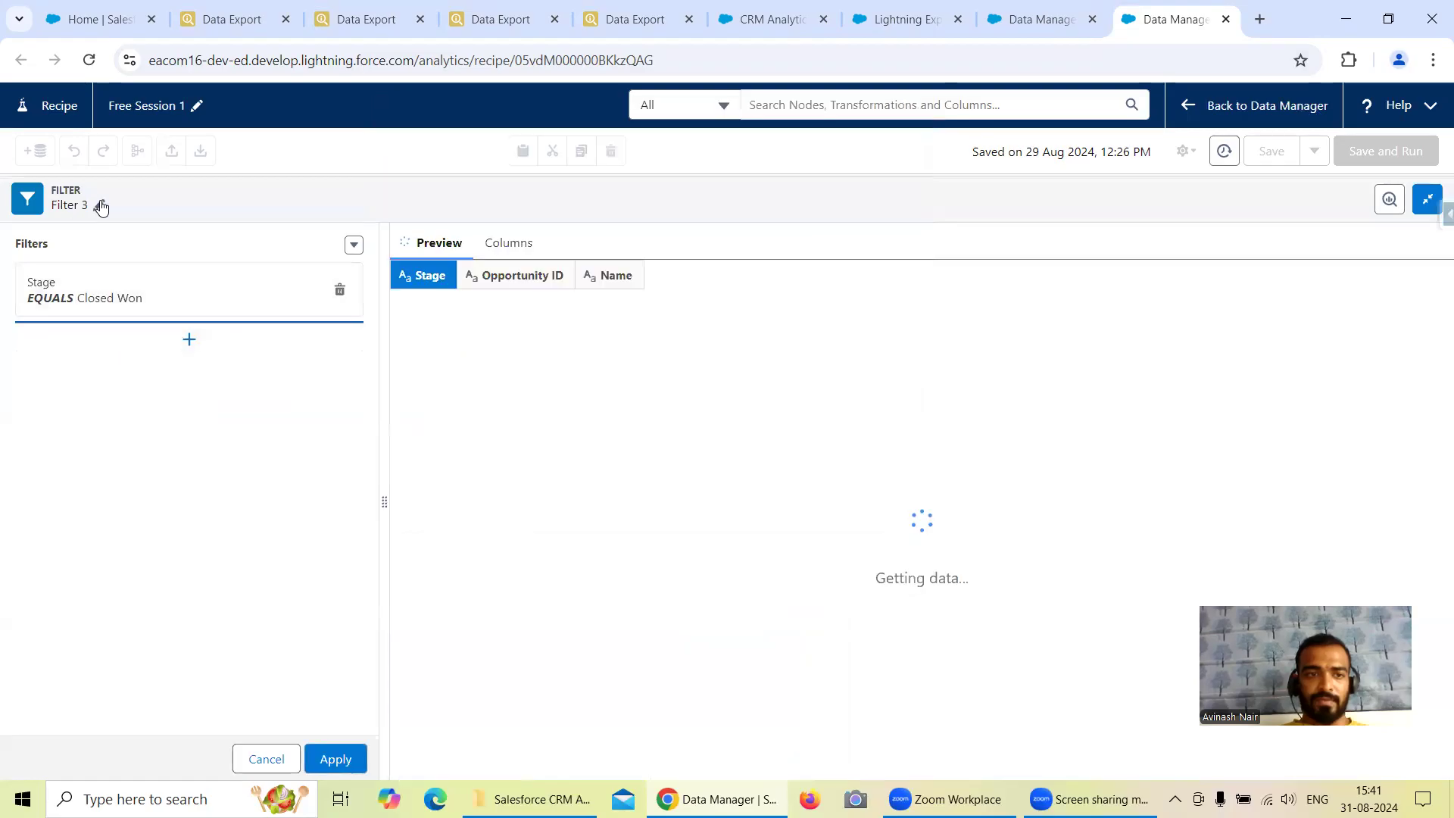
Rename the Opportunity filter node as "Filter on StageName" and apply the filter.
click(99, 205)
key(BackSpace)
text(o)
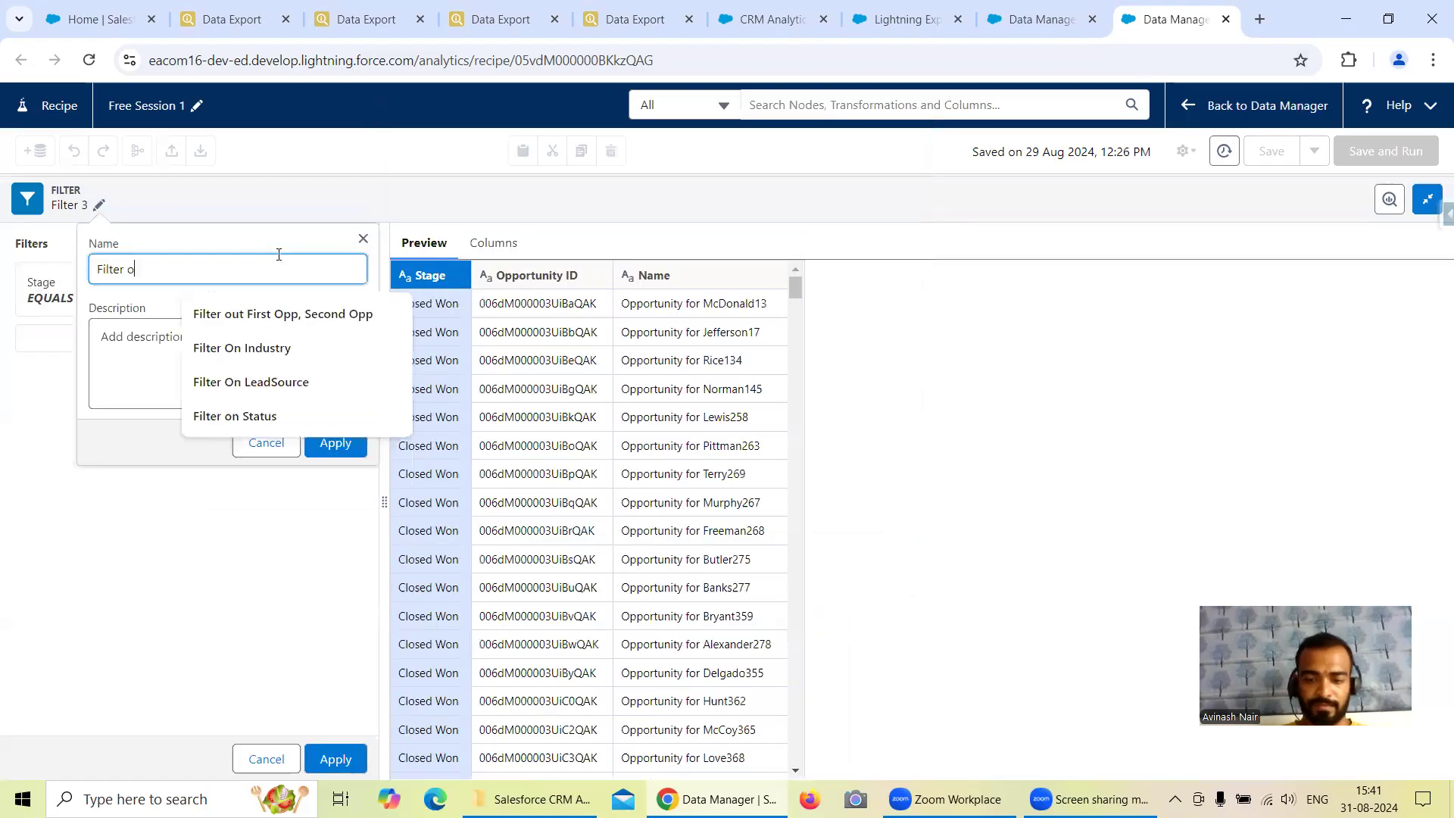
text(n StageName)
click(333, 444)
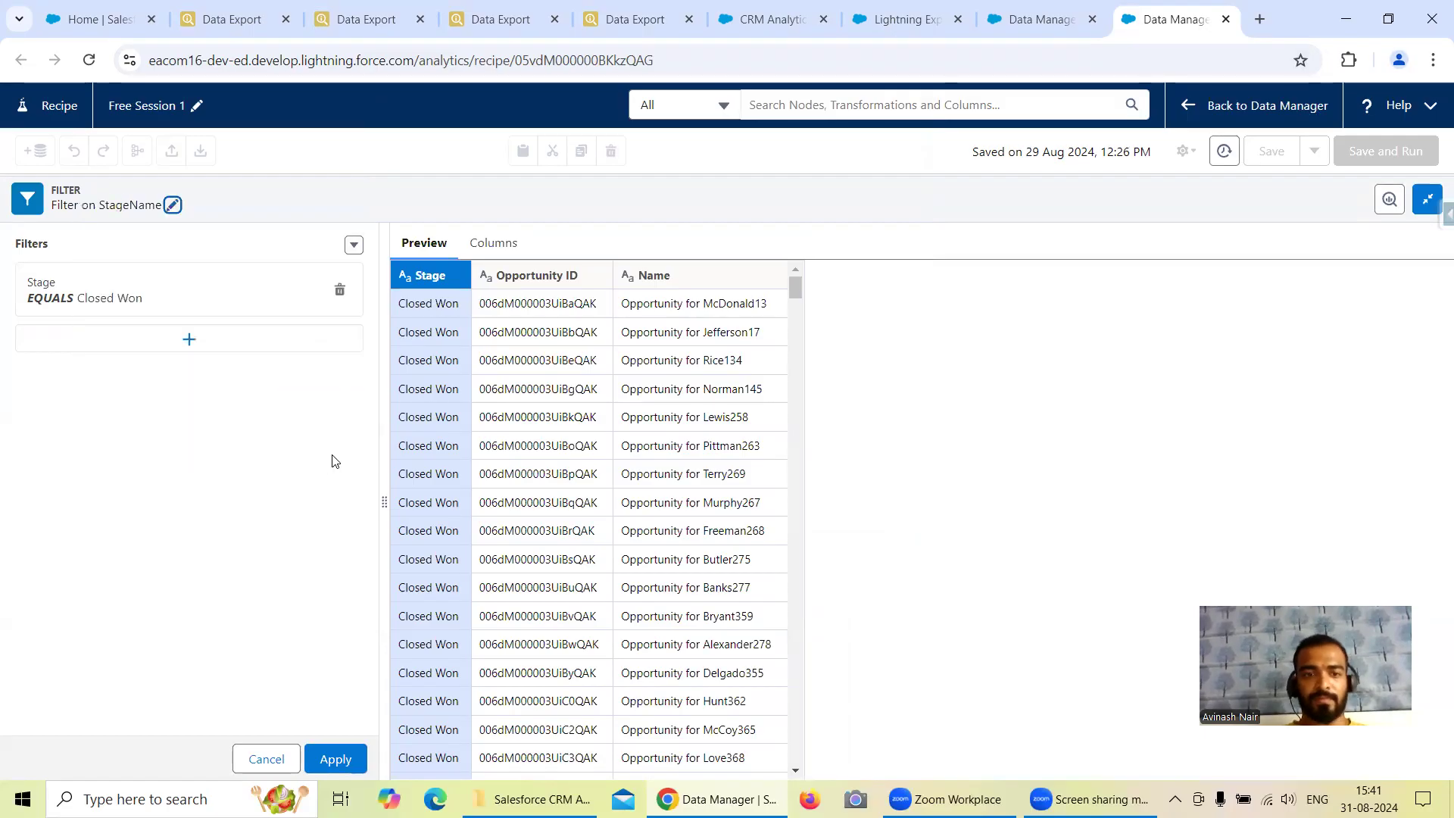
click(334, 759)
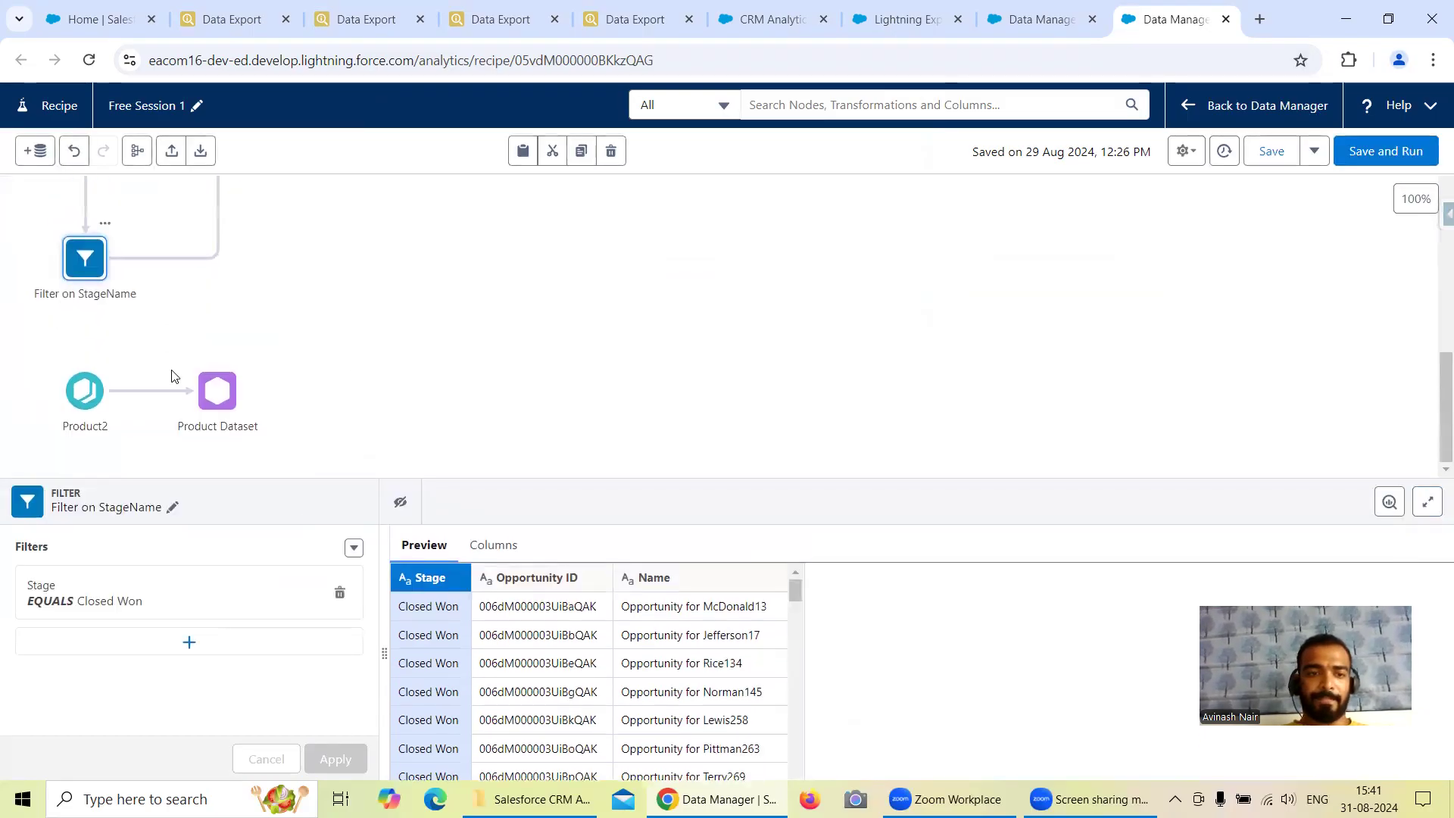
Check the Product2 query in Data Export for its filter field, and add the Family column to the Product2 input node.
click(602, 29)
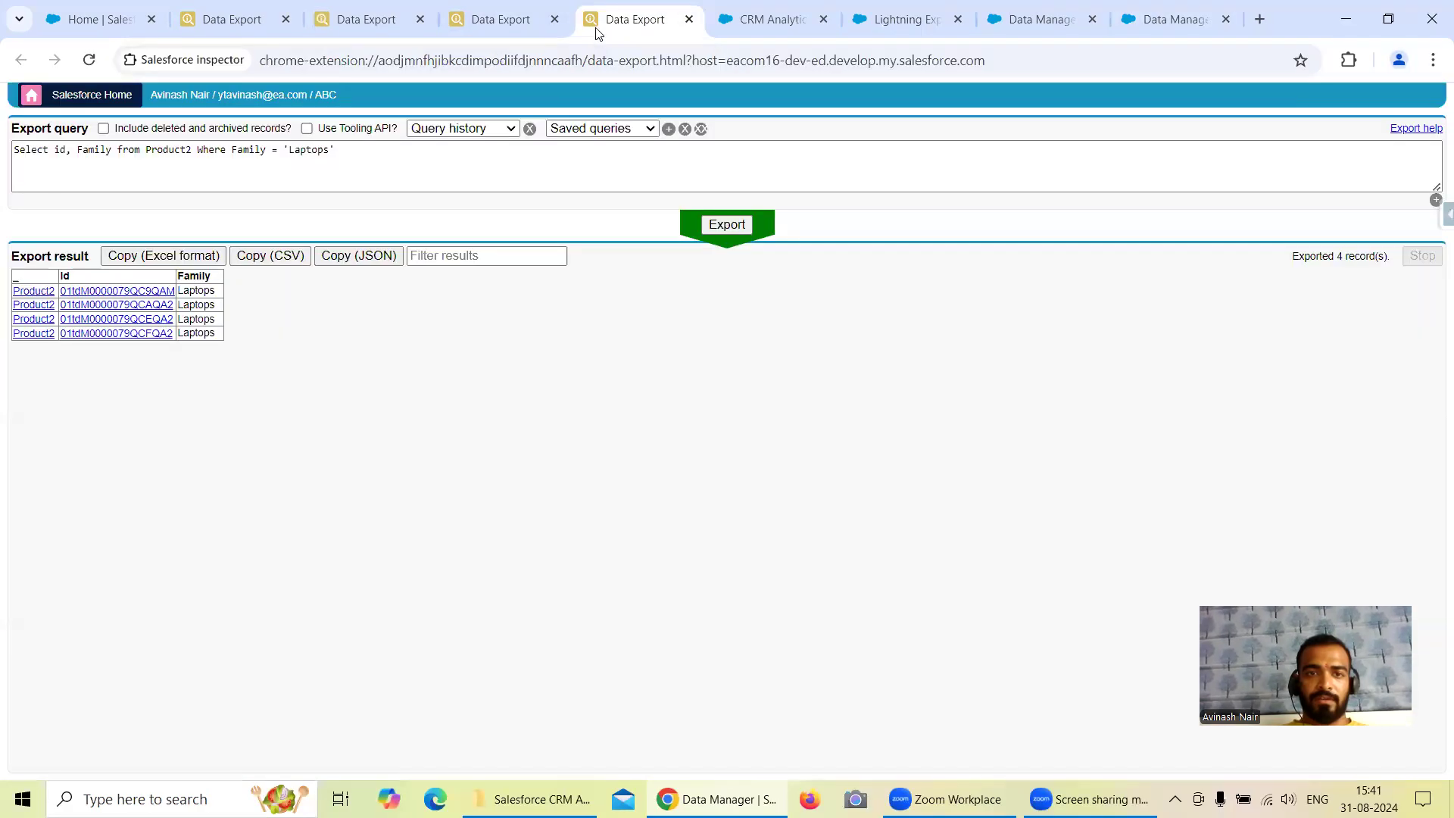
click(1168, 26)
click(84, 390)
click(137, 609)
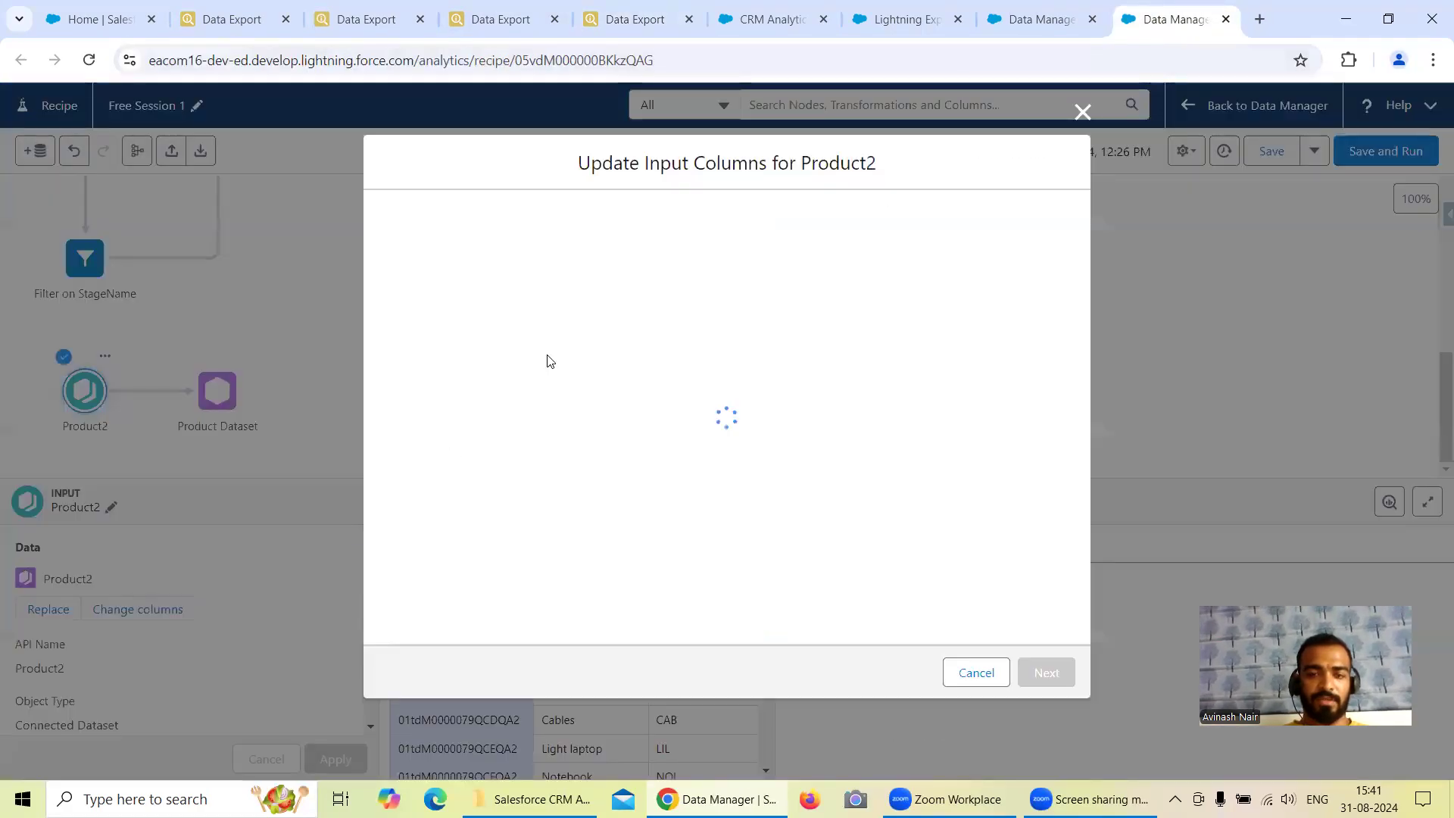
click(511, 218)
text(Fami)
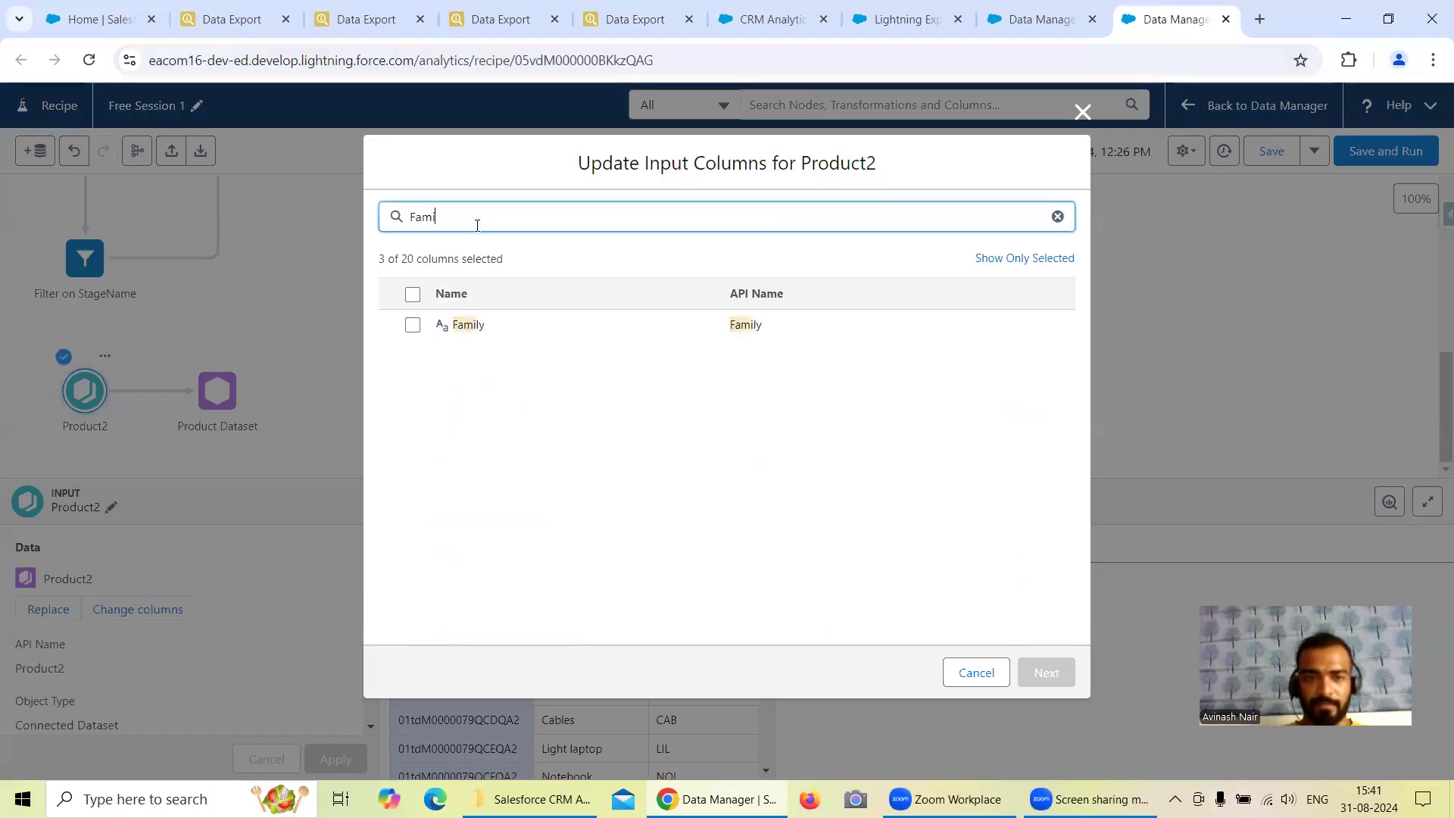
click(454, 324)
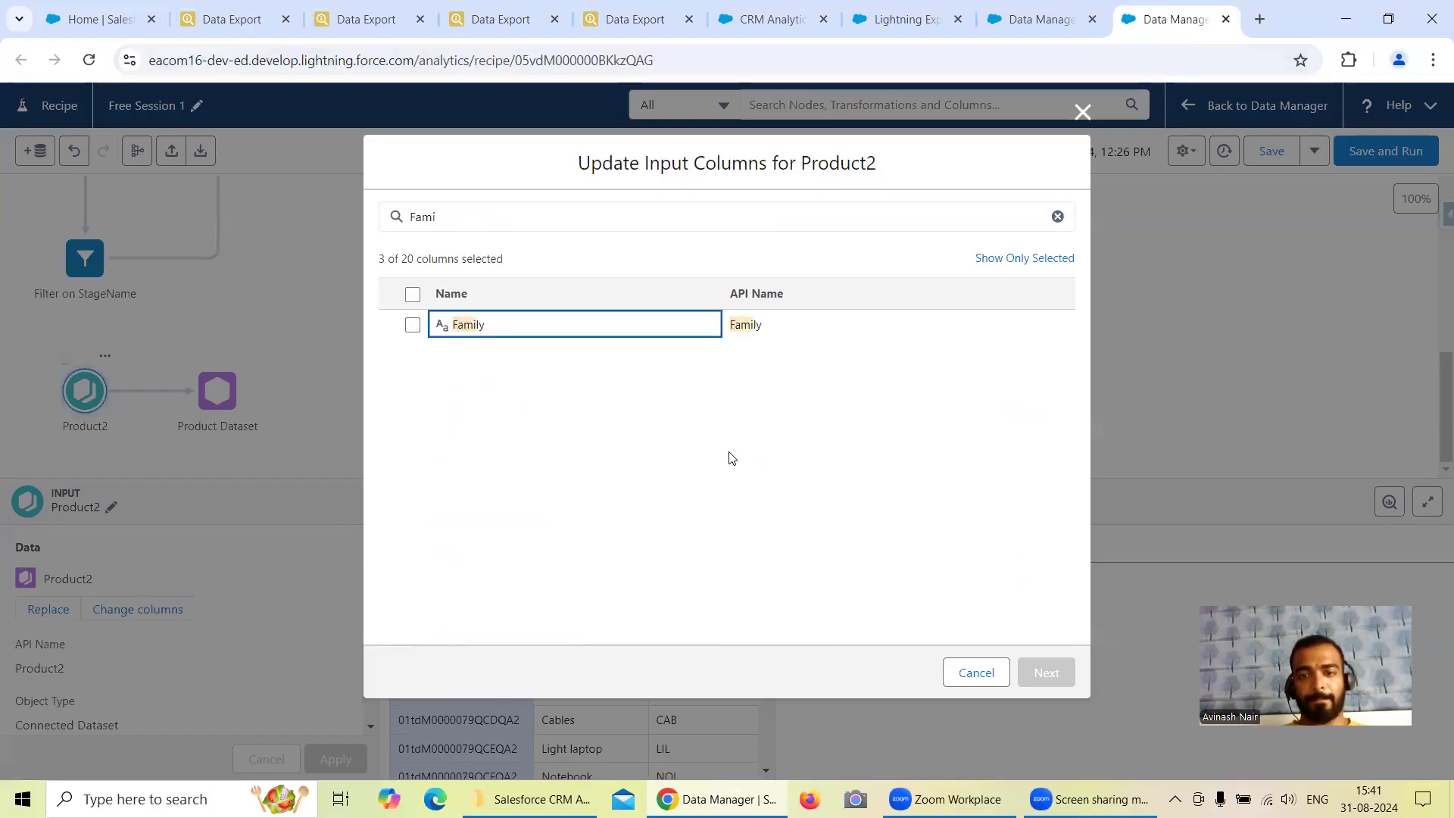
click(413, 324)
click(1046, 672)
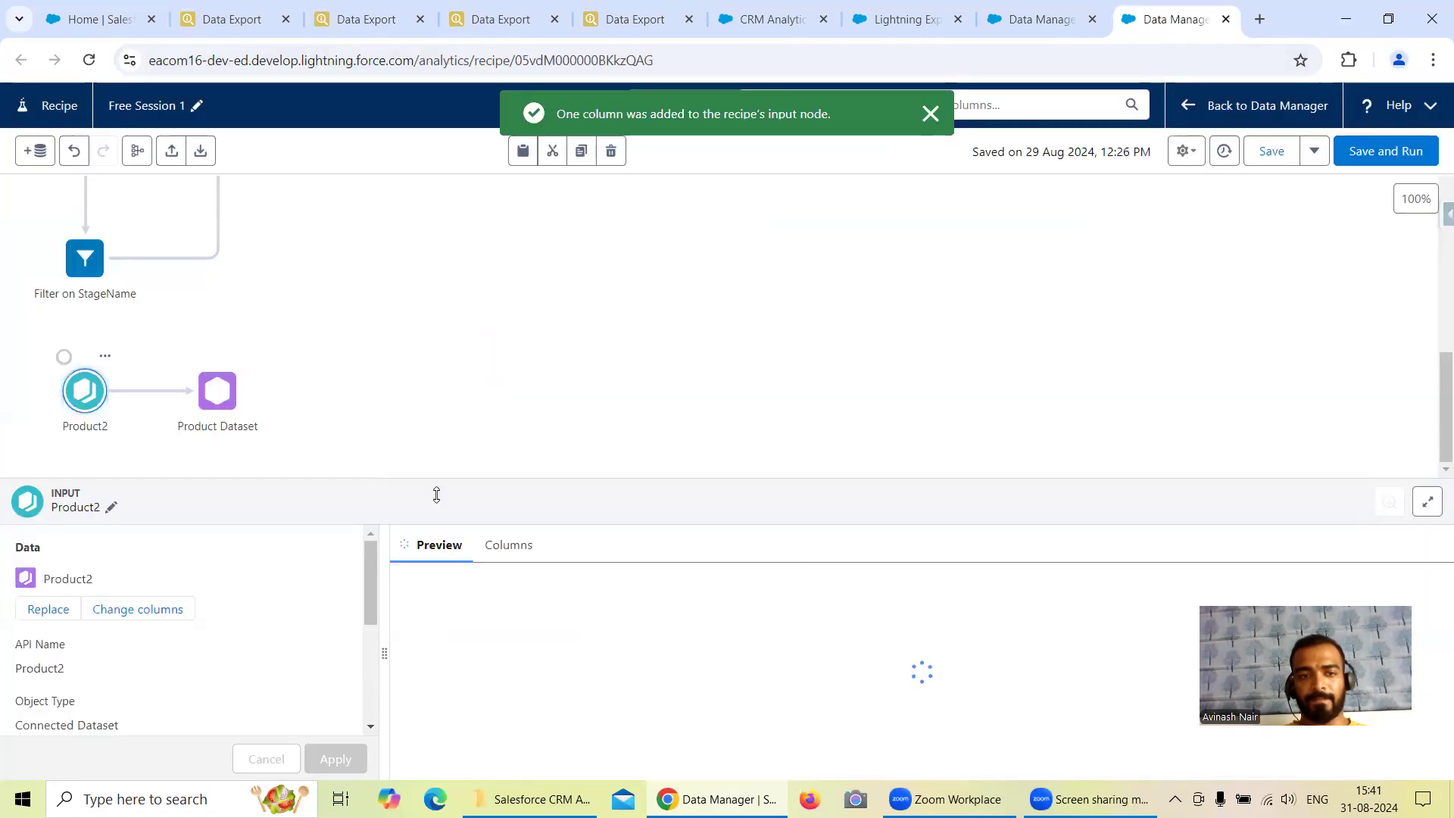
Insert a filter node between Product2 and Product Dataset with the condition Product Family equals Laptops, checking the value against the Product2 query.
click(135, 391)
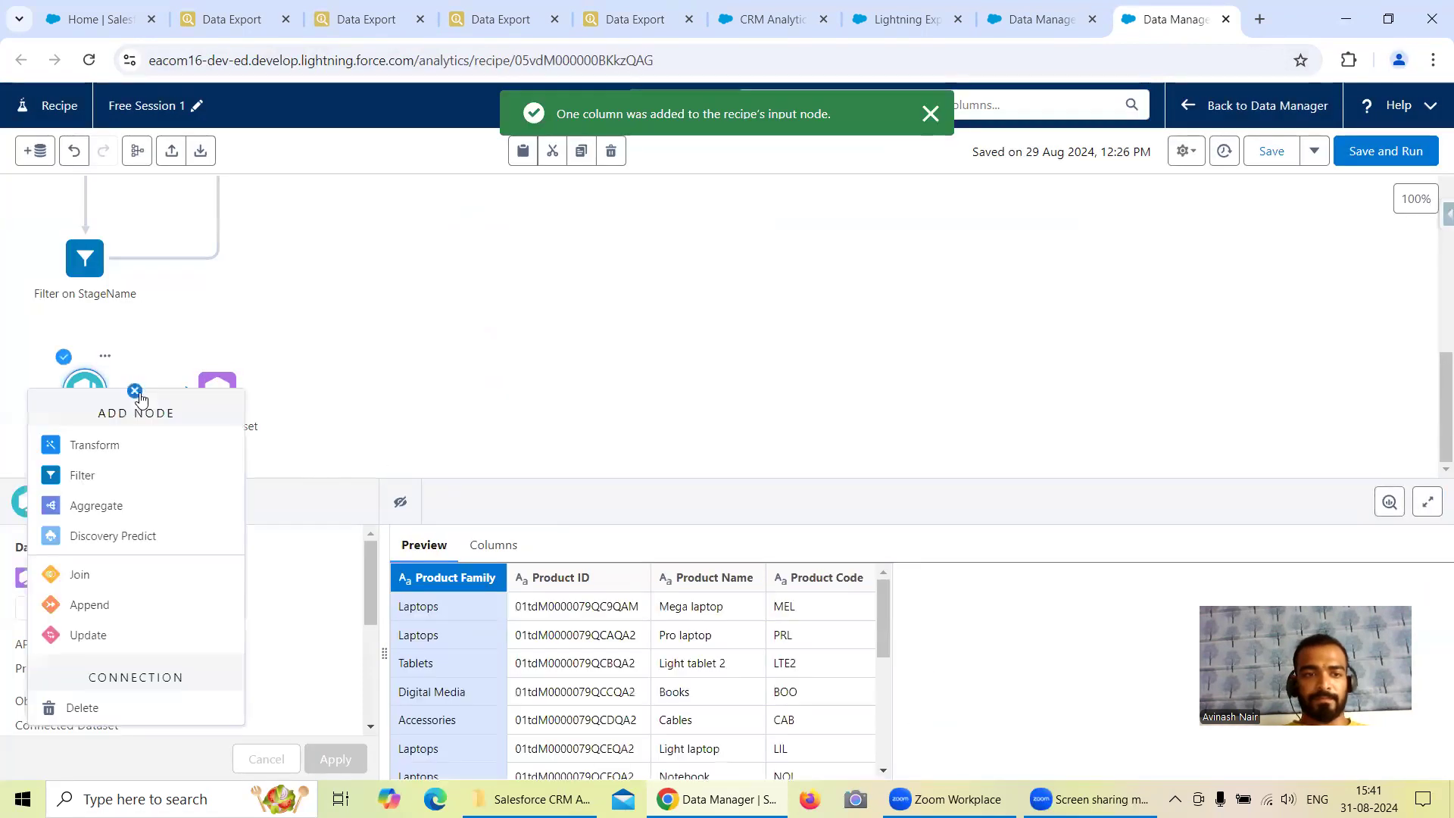
click(129, 476)
click(190, 278)
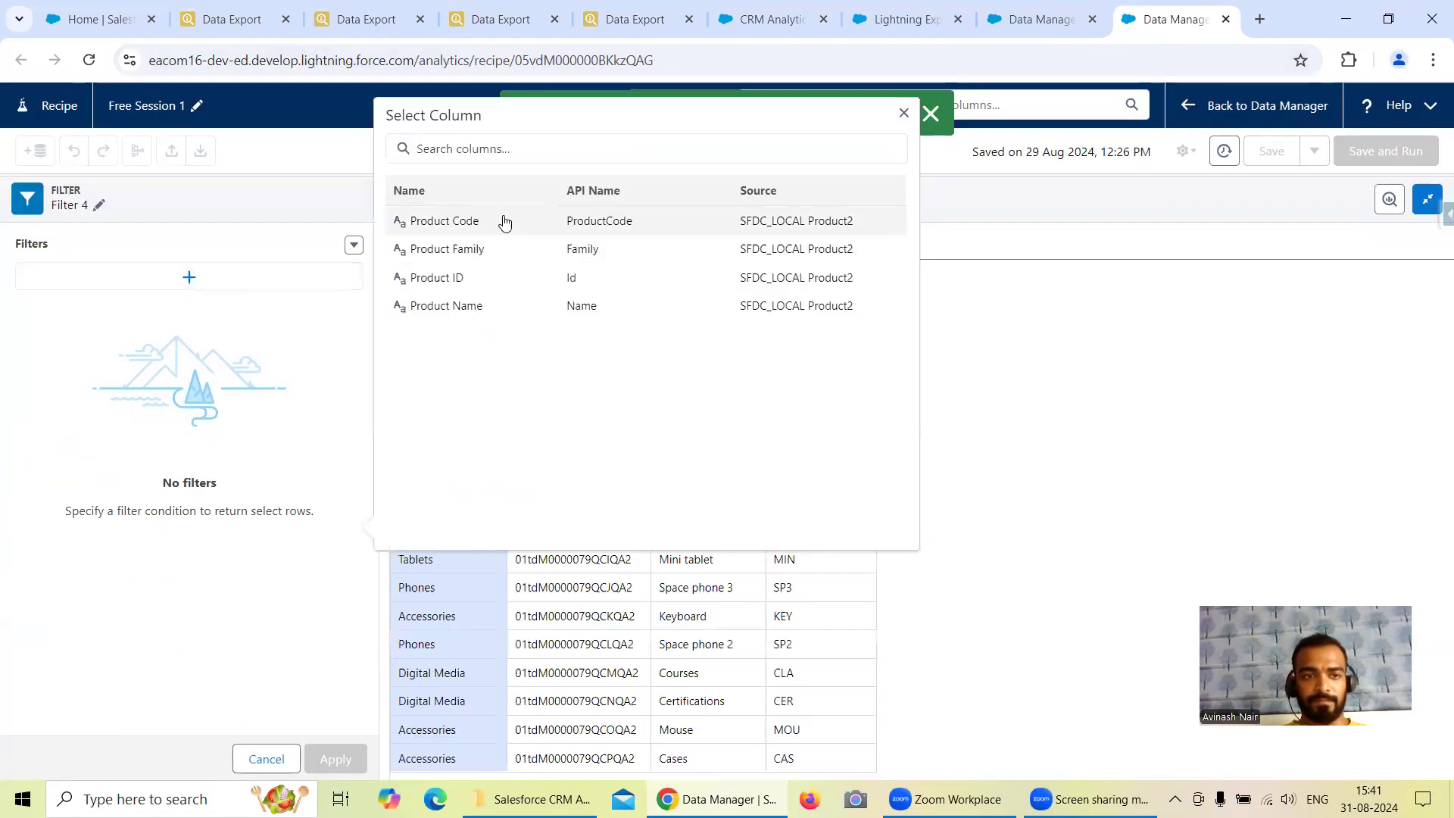
click(496, 256)
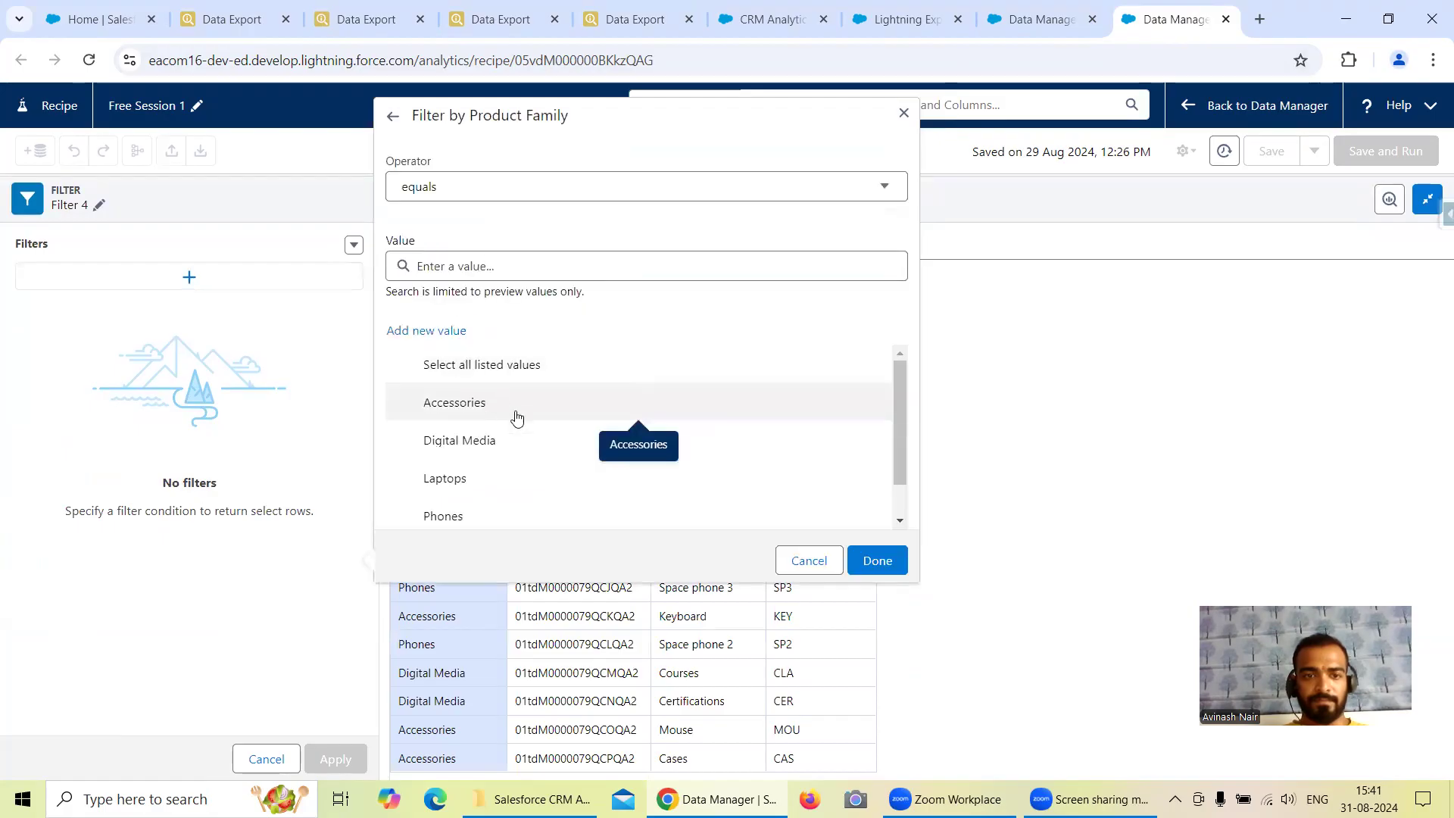
scroll(518, 418, down, 1)
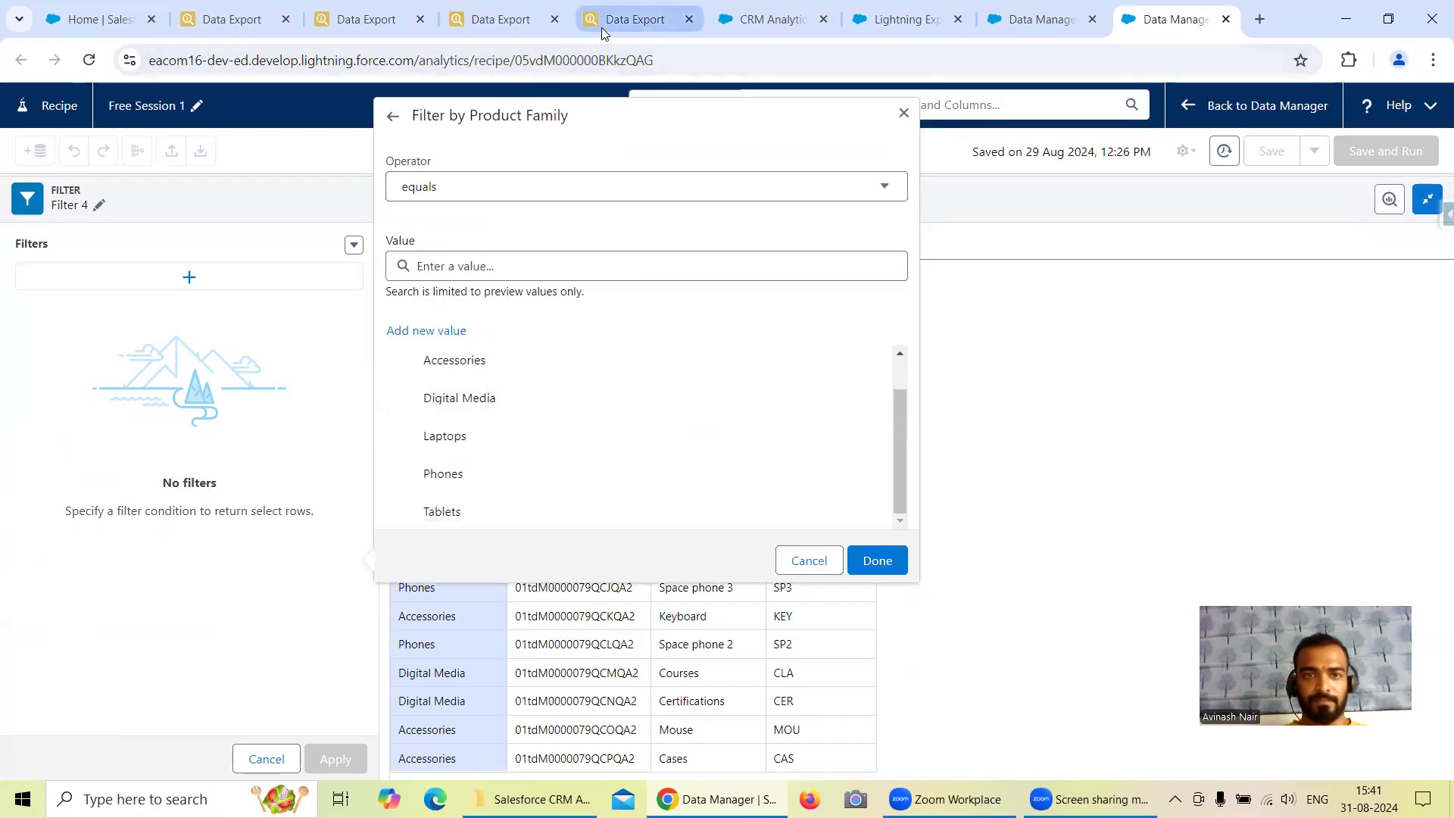
click(628, 19)
click(1212, 8)
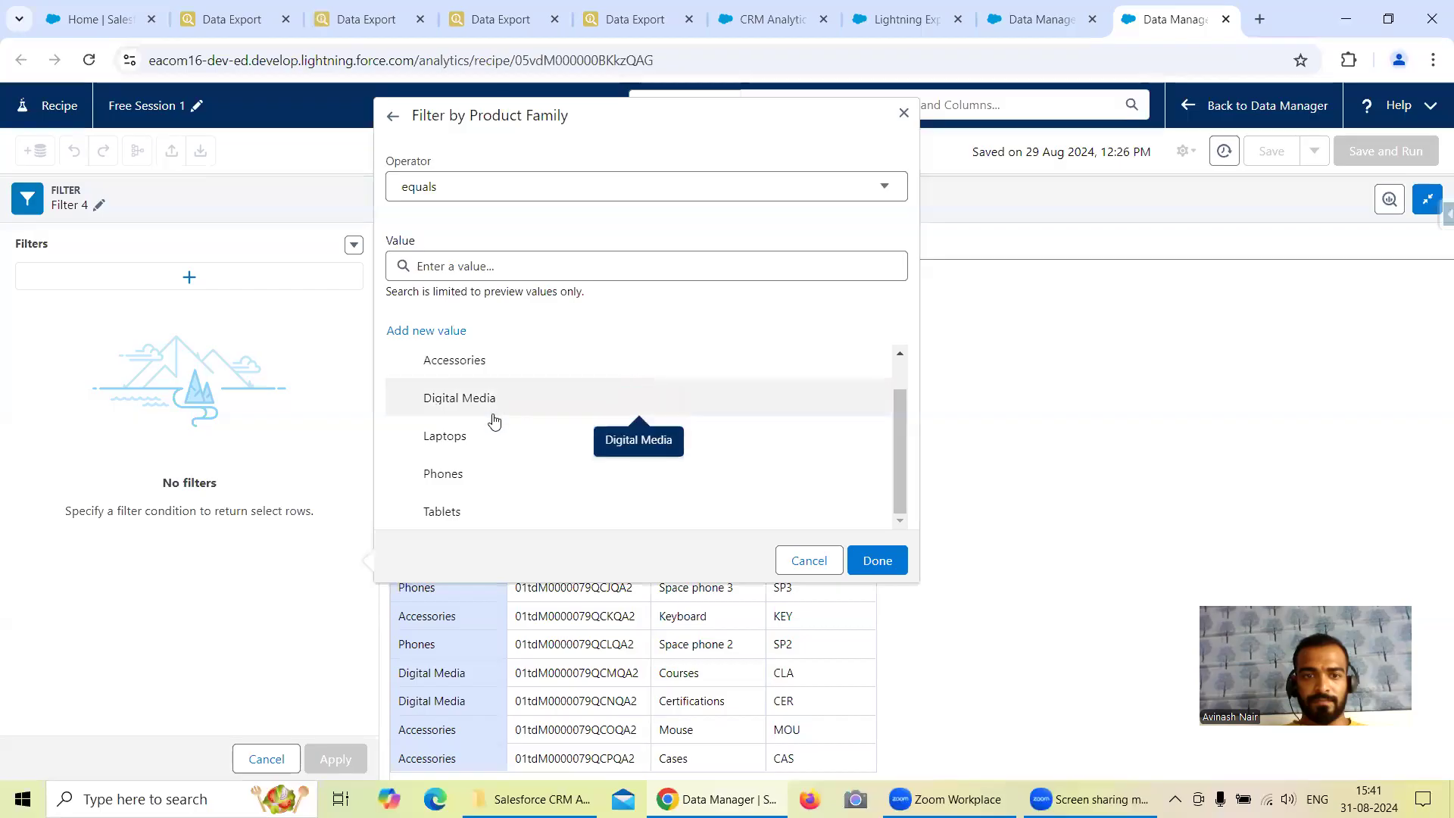
click(503, 442)
click(880, 565)
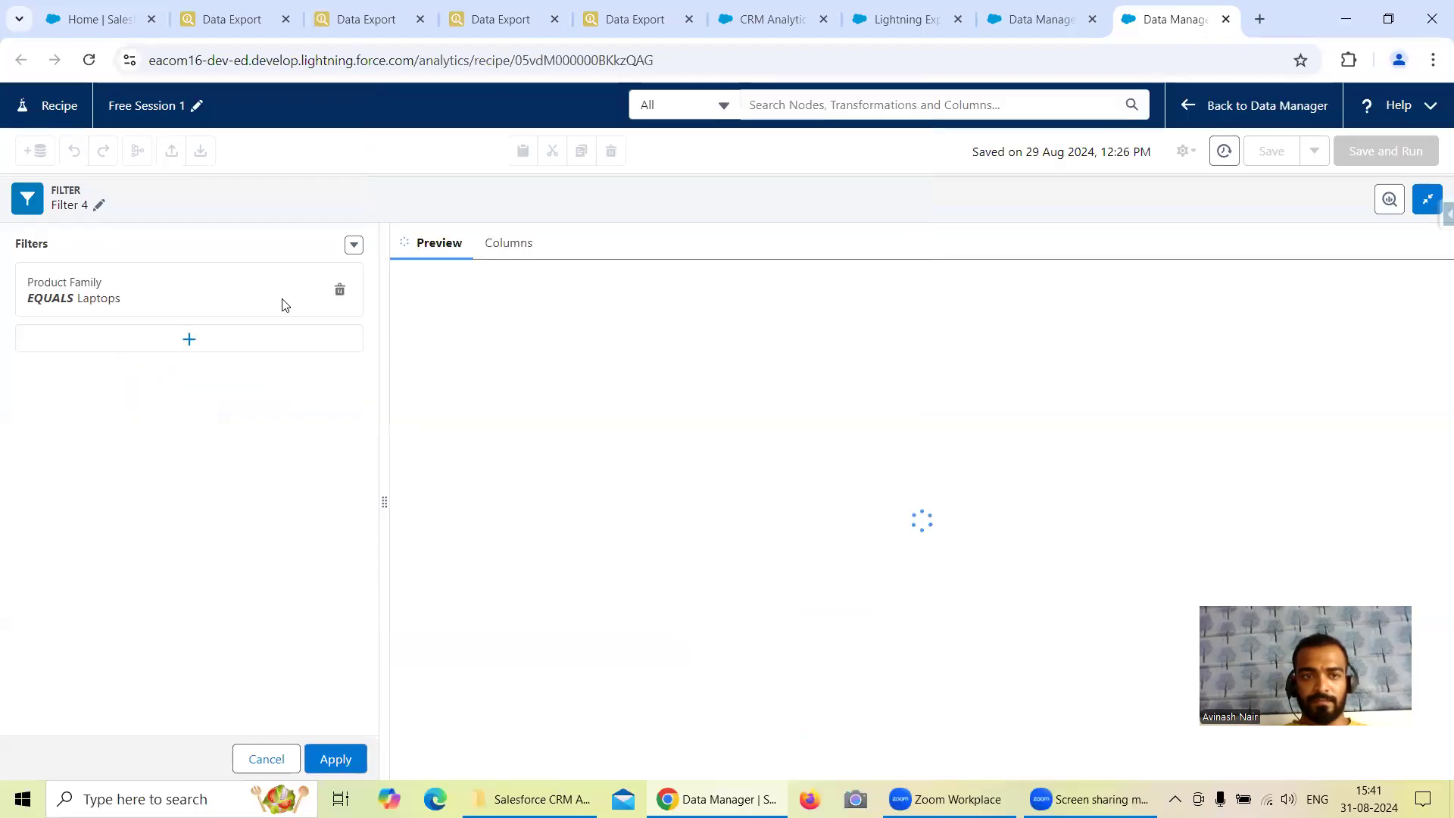
Rename the Product2 filter node as "Filter on Product Family" and apply the filter.
click(102, 207)
key(BackSpace)
text(on)
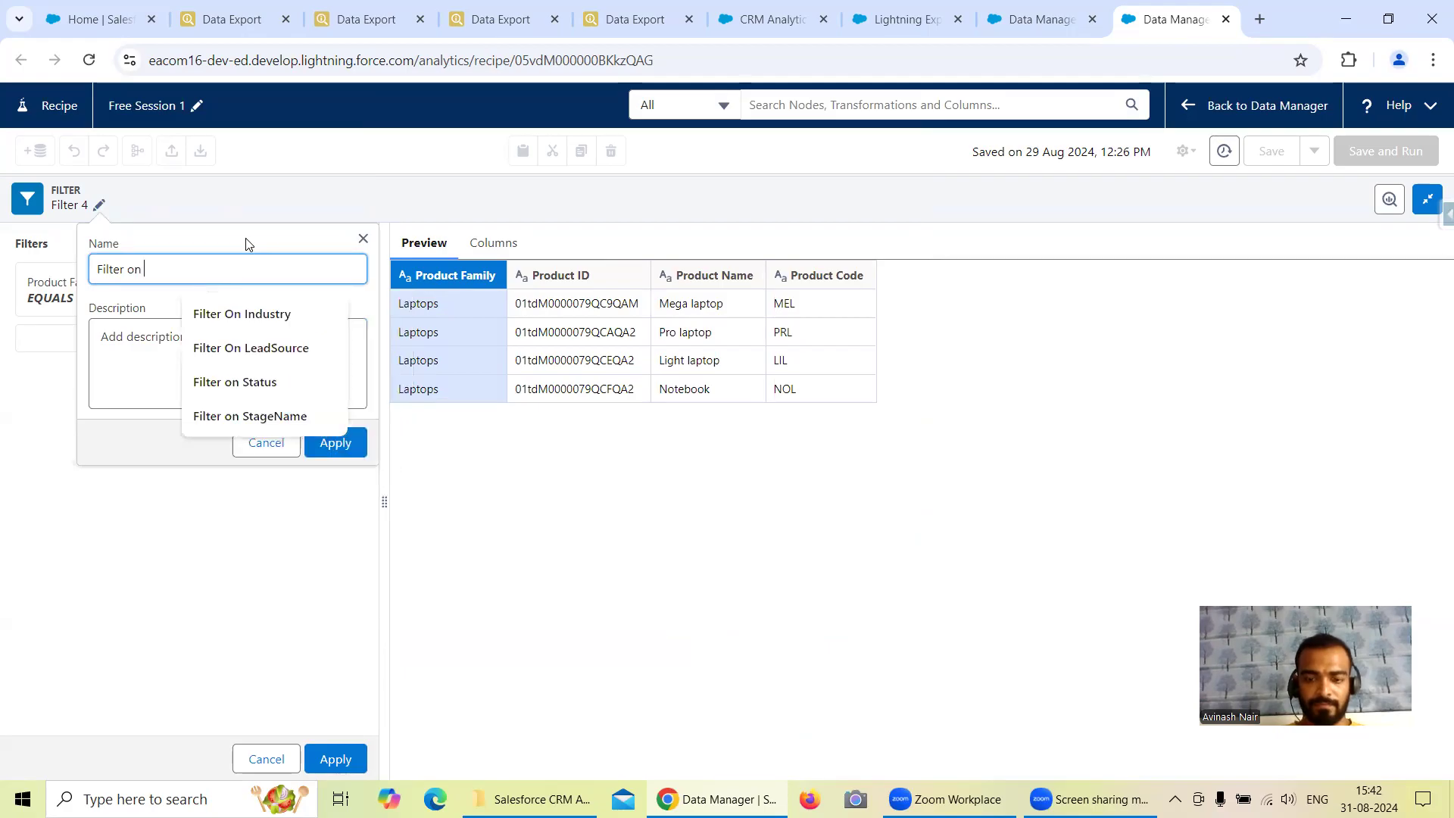
text( Product Family)
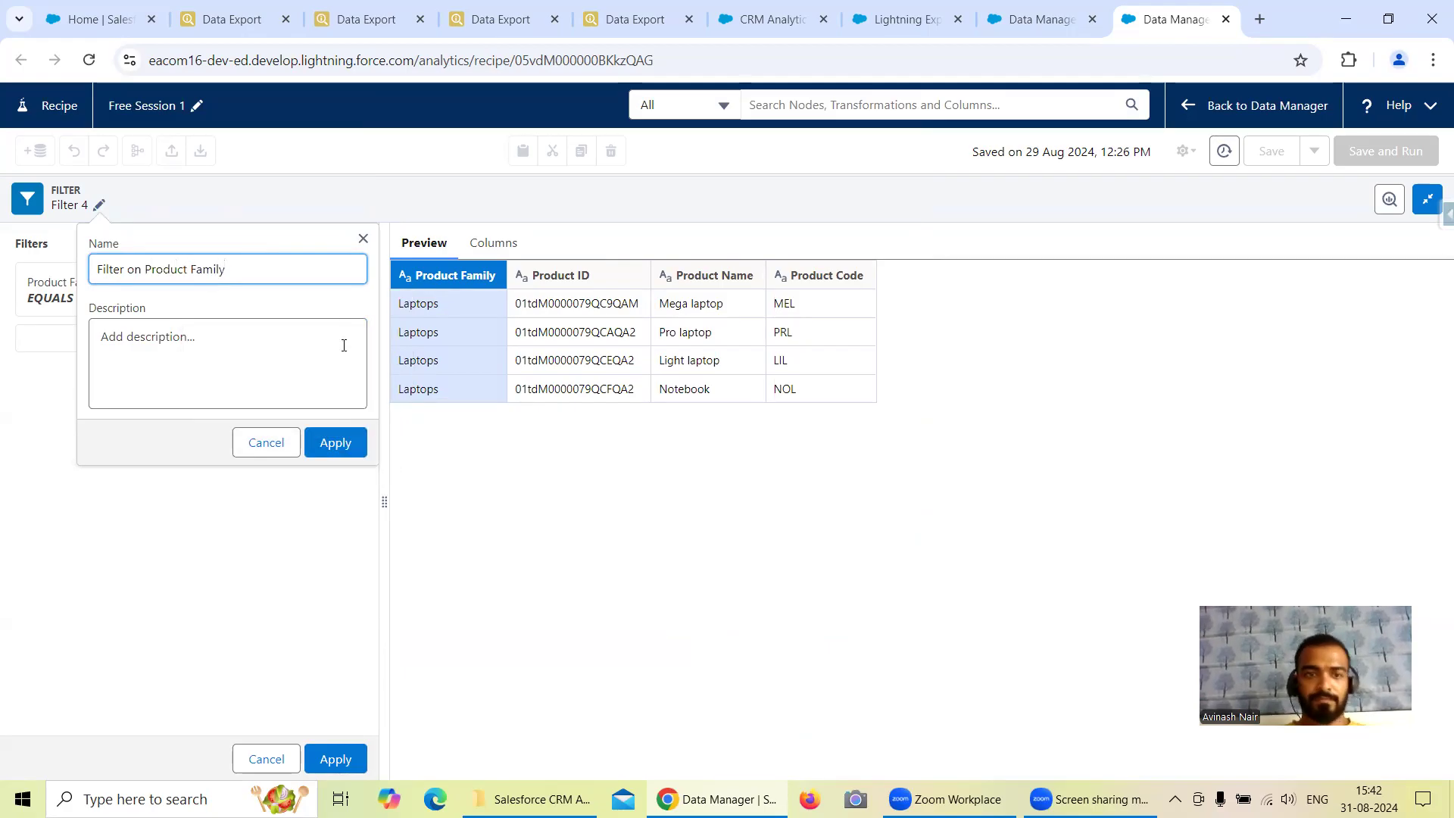
click(336, 442)
click(348, 762)
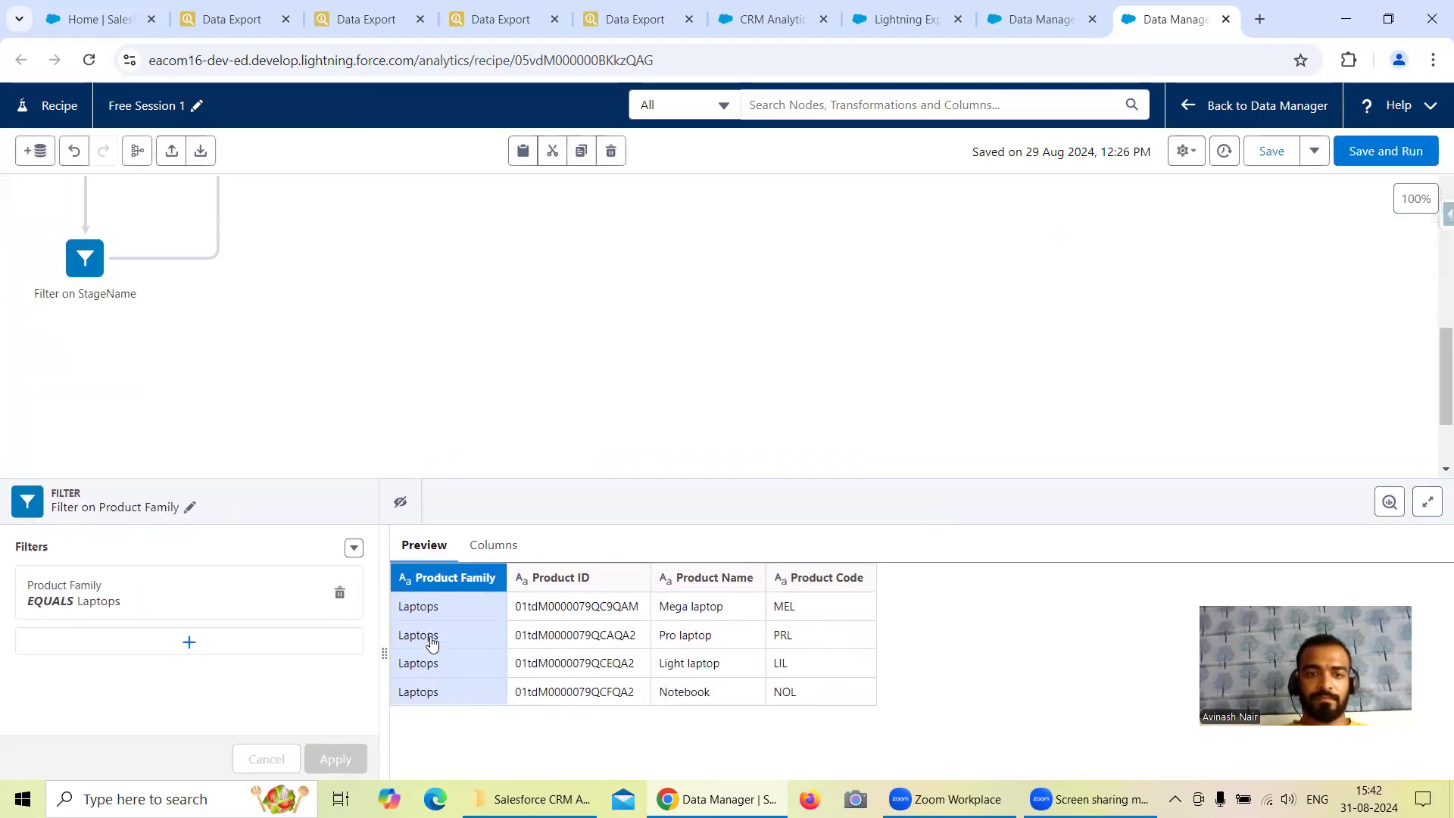
Clean up the recipe's node layout and review the aligned rows from Account to Product2.
click(644, 343)
scroll(584, 363, up, 8)
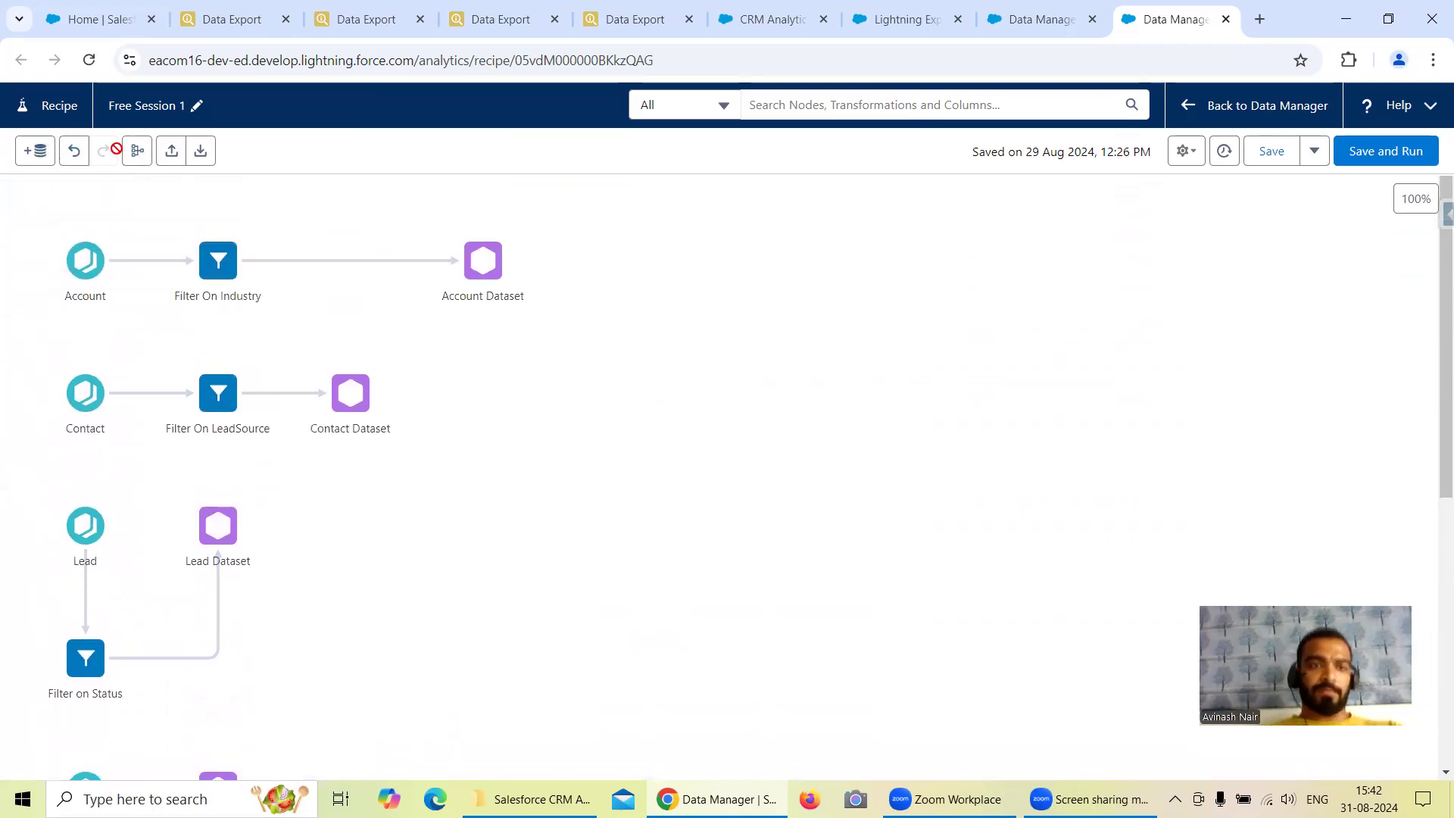
click(137, 150)
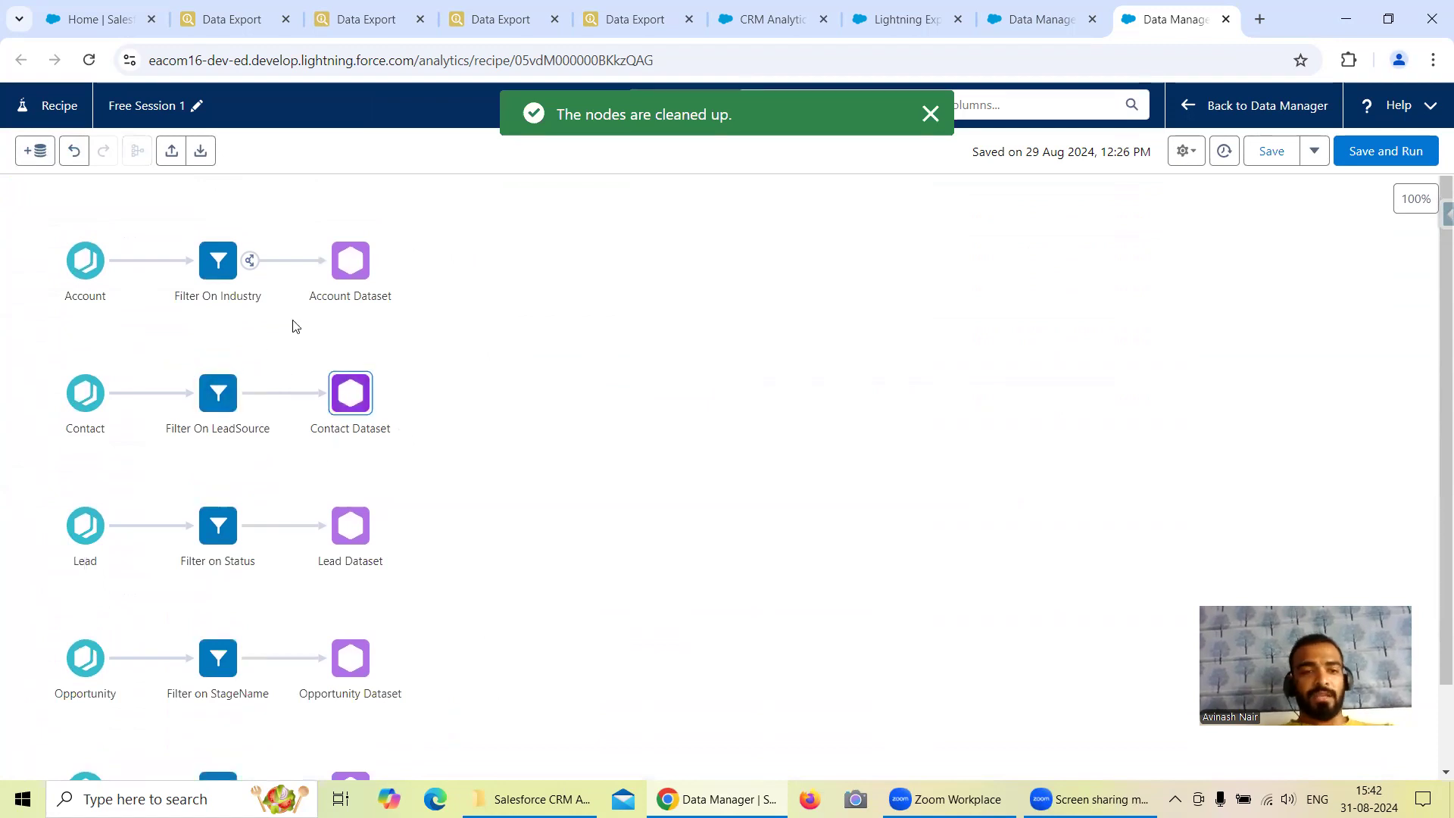
scroll(610, 487, down, 2)
scroll(609, 487, up, 2)
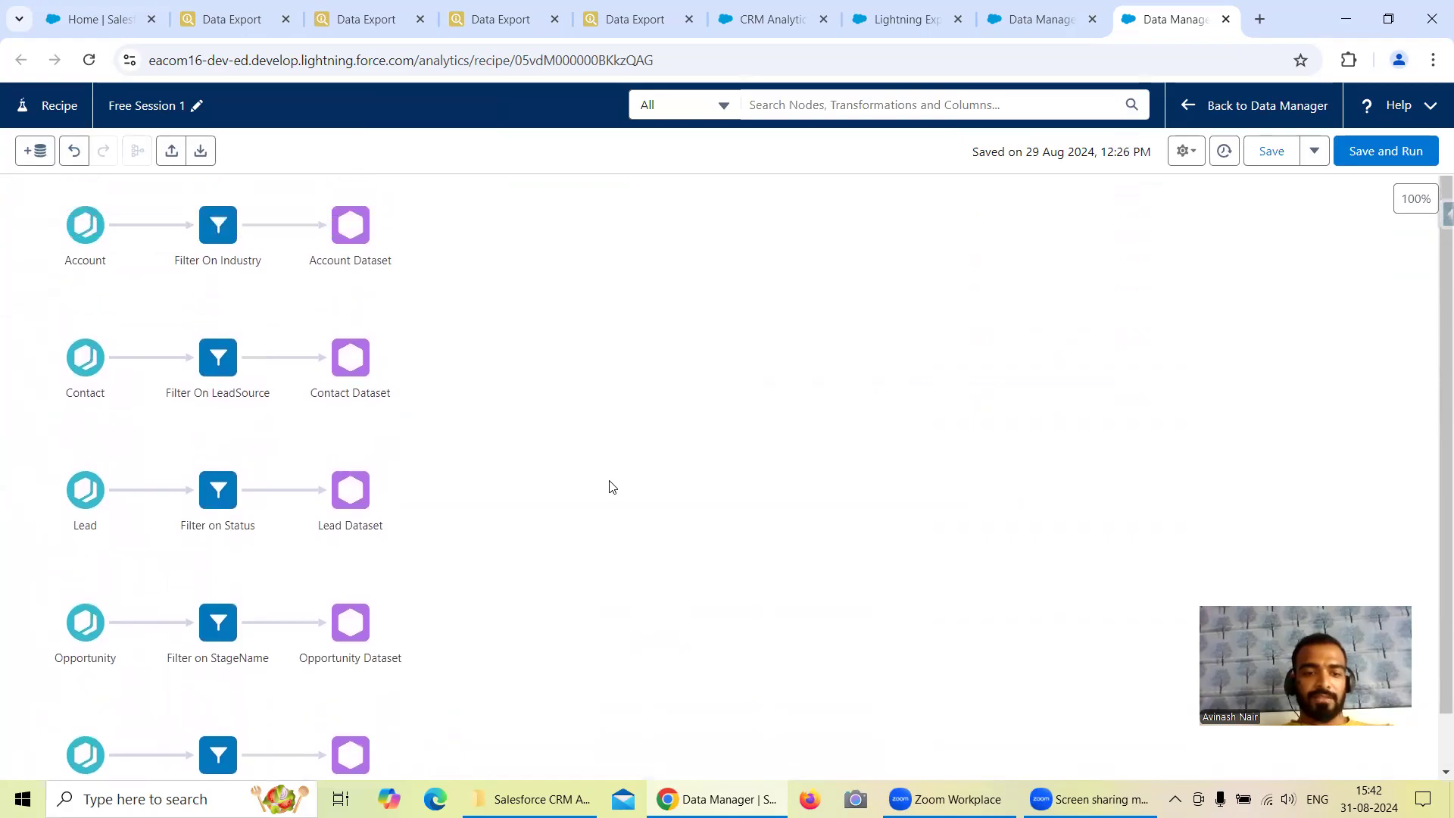
Save and run the Free Session 1 recipe, and check its job in the Data Manager monitor, refreshing the list.
click(1368, 154)
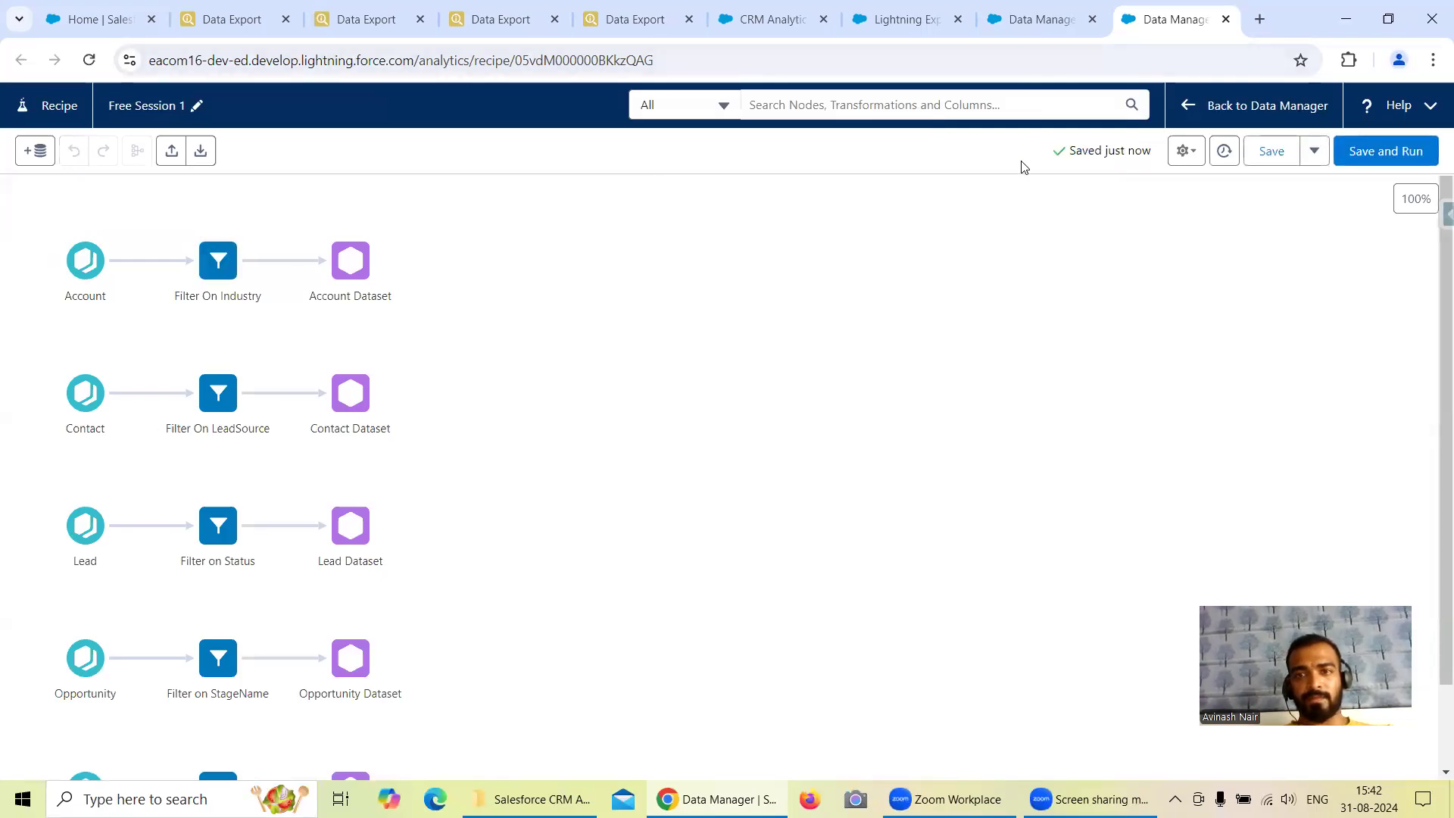
click(1041, 25)
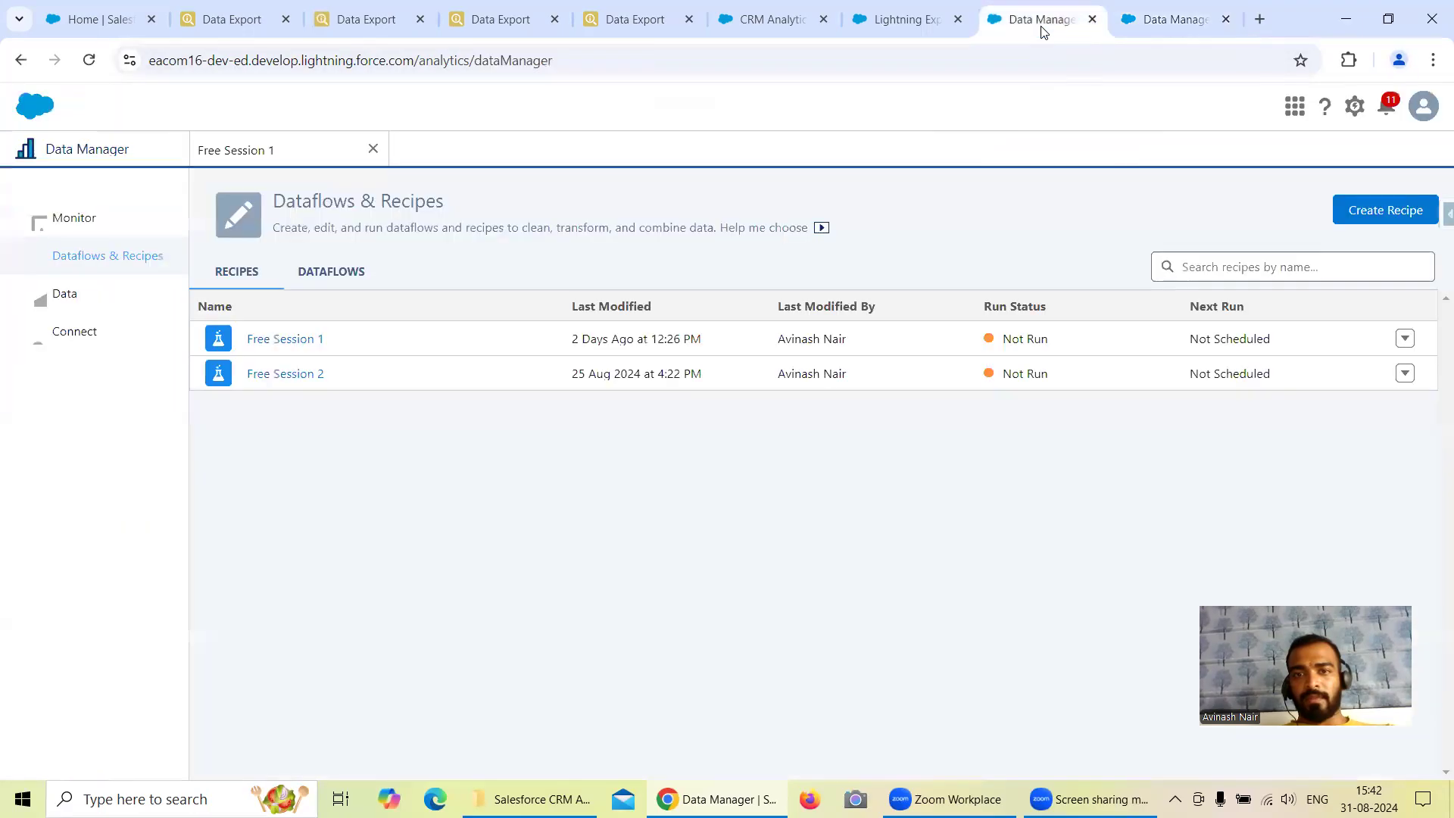
click(89, 220)
click(1409, 246)
click(1409, 246)
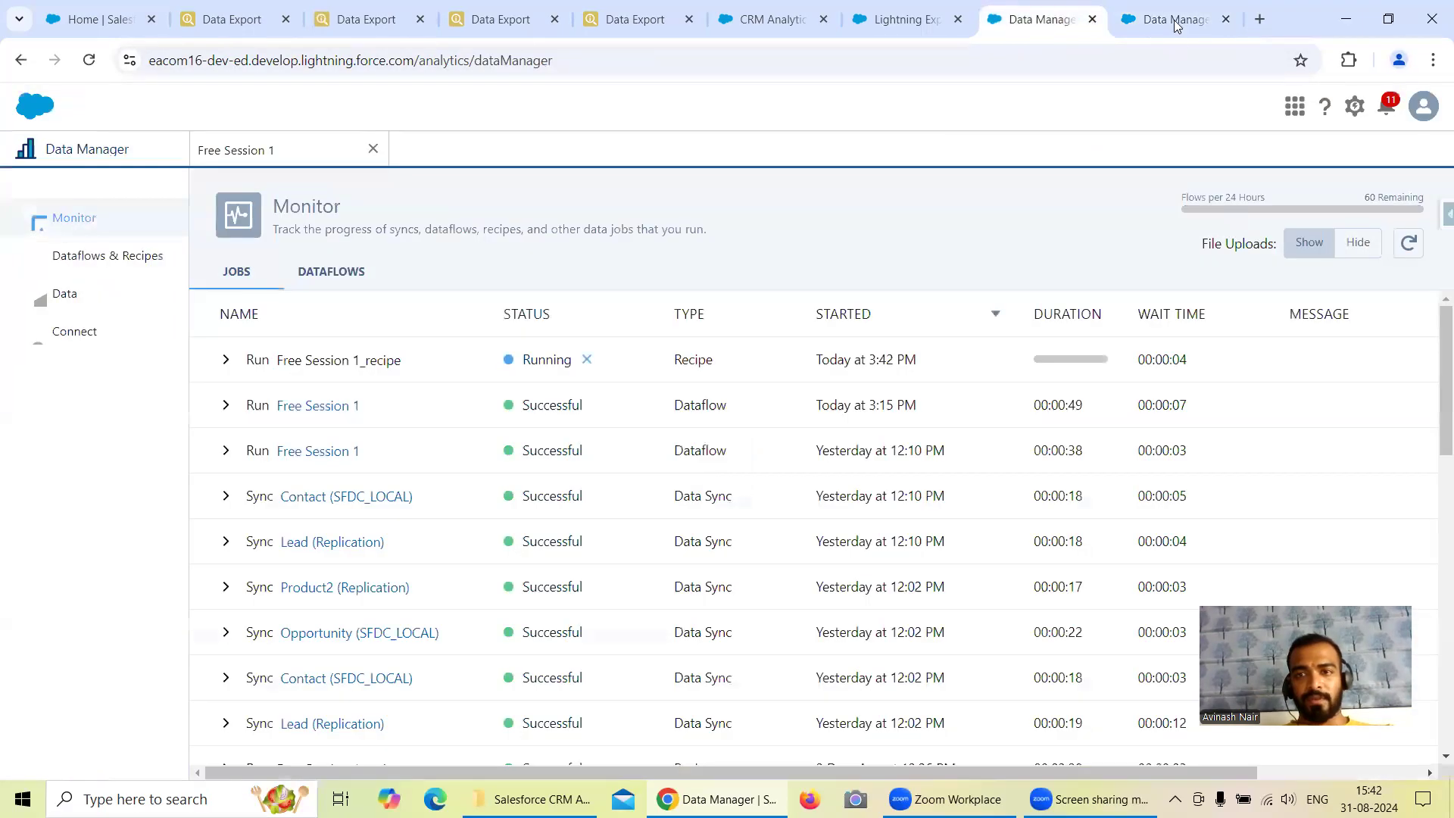
Add the description "Filter Added for Contact, Lead, Opportunity & Product." to the current version in the Free Session 1 recipe's version history.
click(1176, 21)
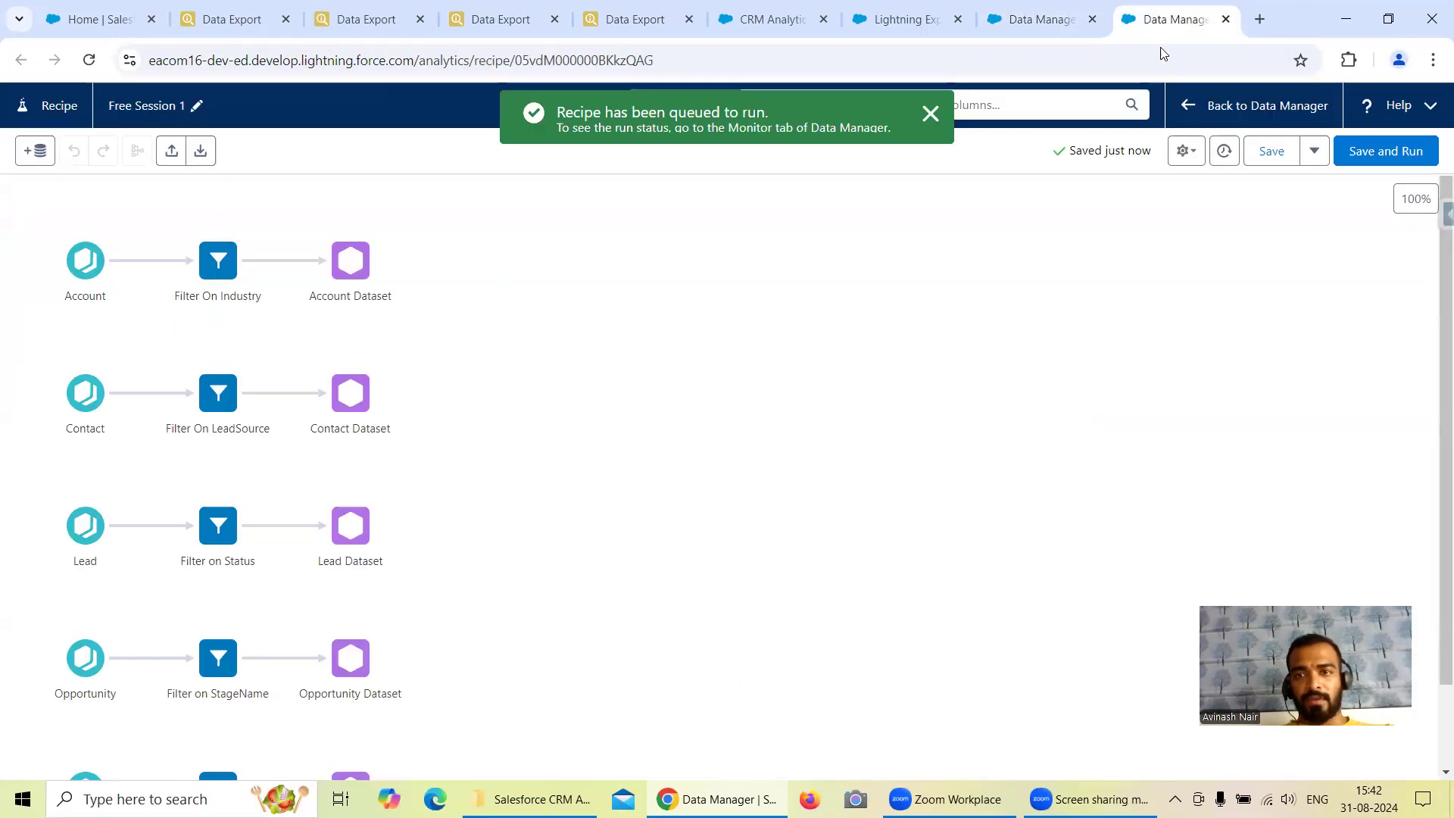
click(1188, 151)
click(1222, 155)
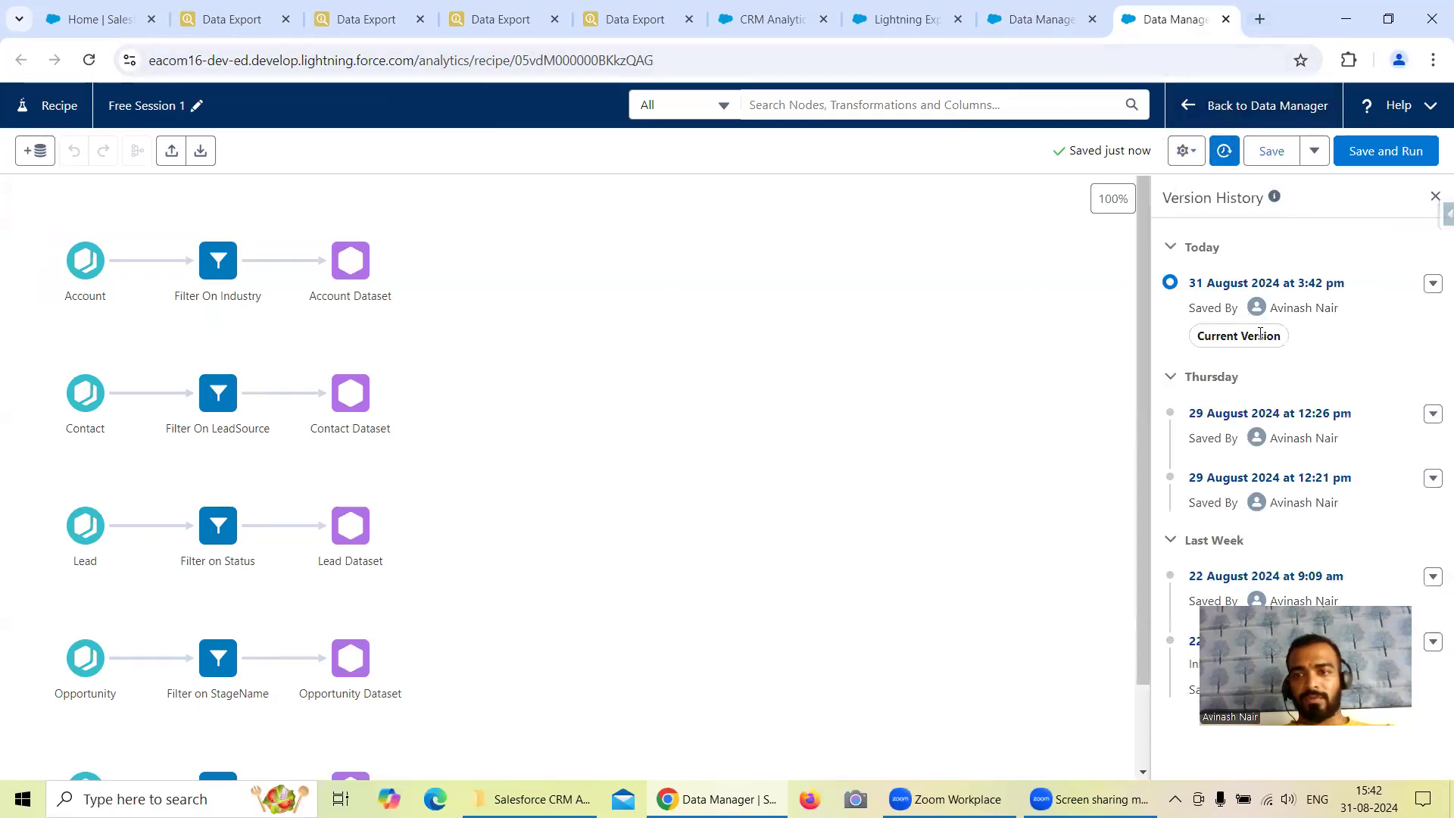
click(1434, 285)
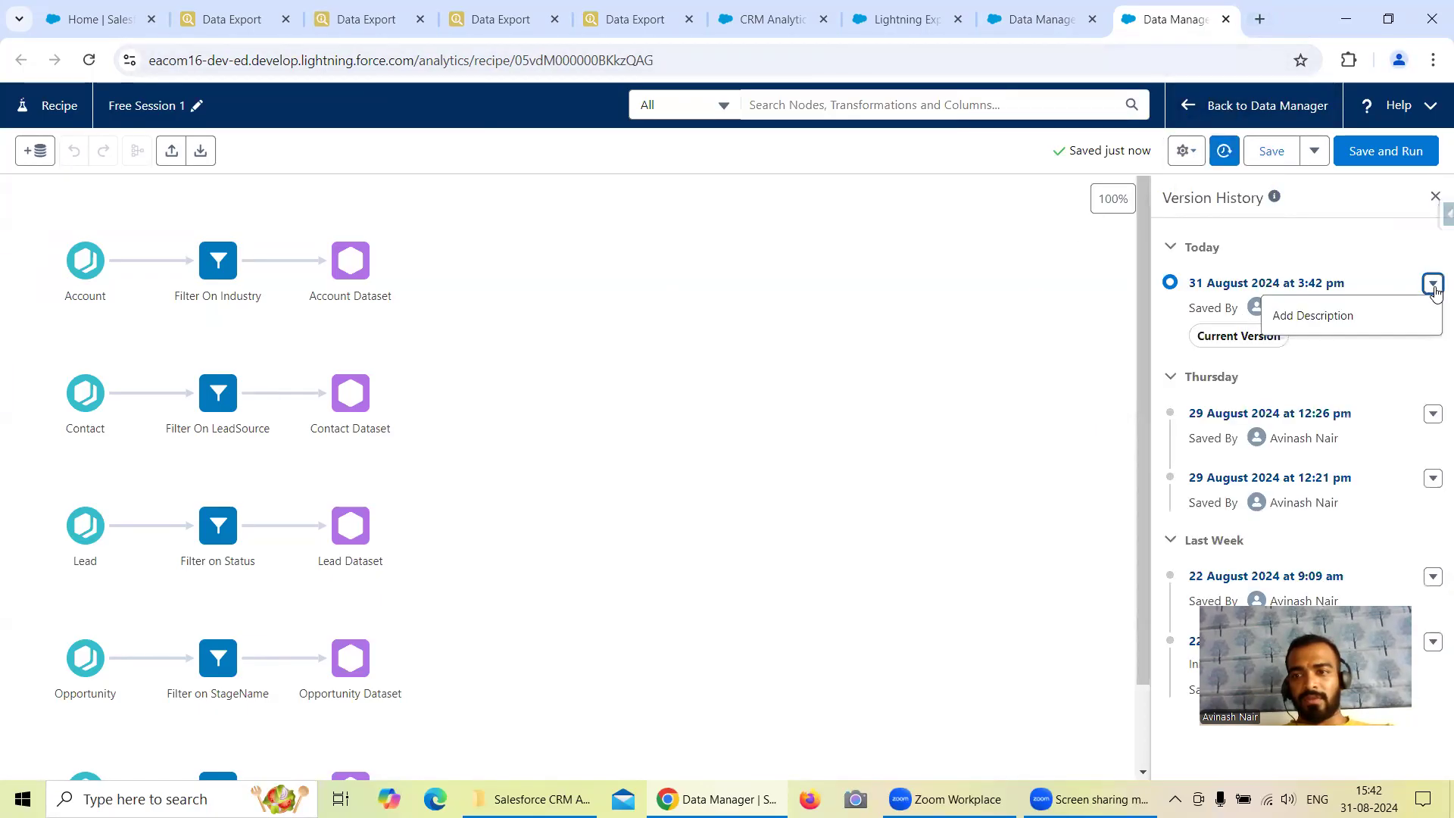
click(1350, 315)
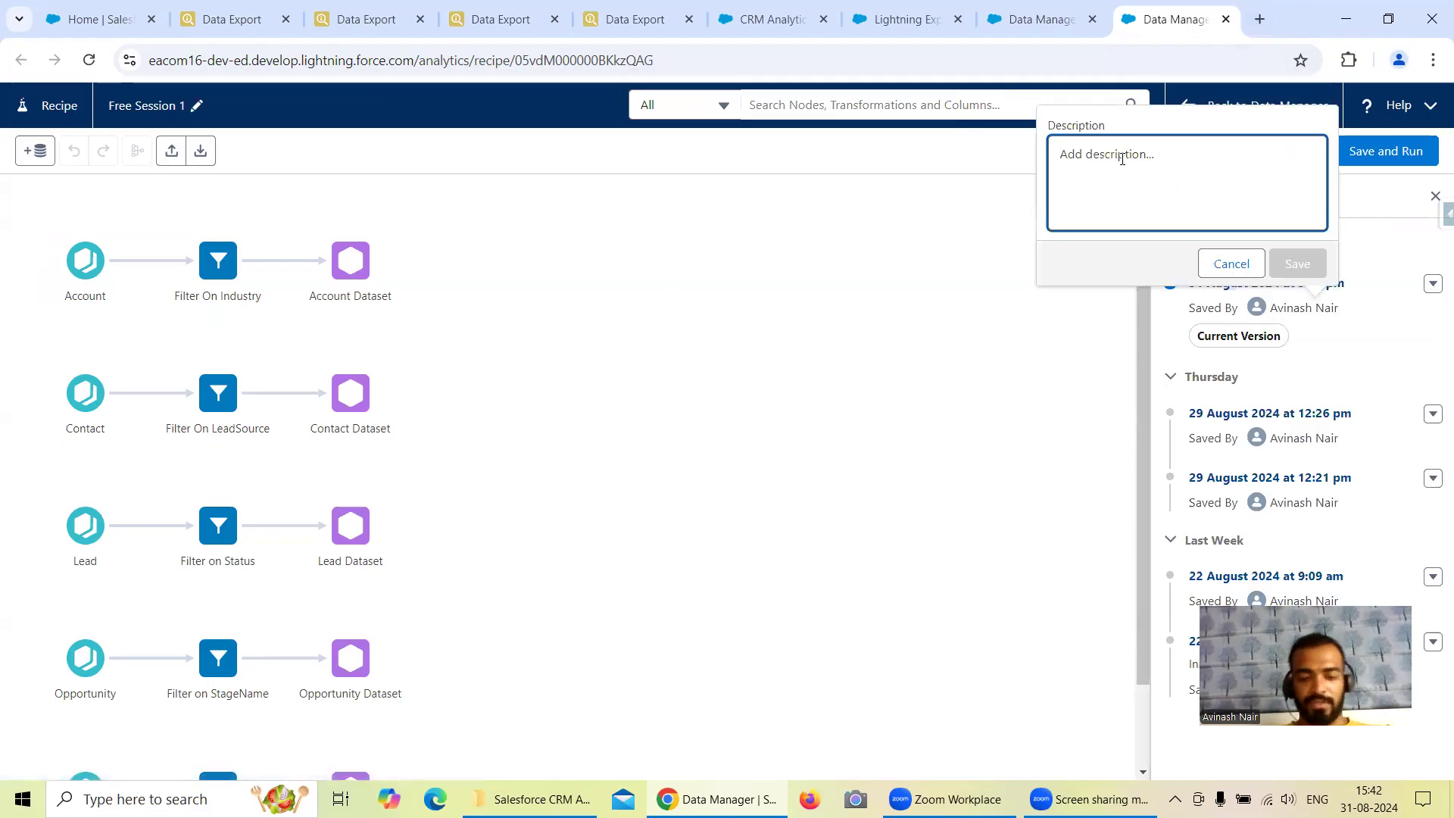
text(Filter )
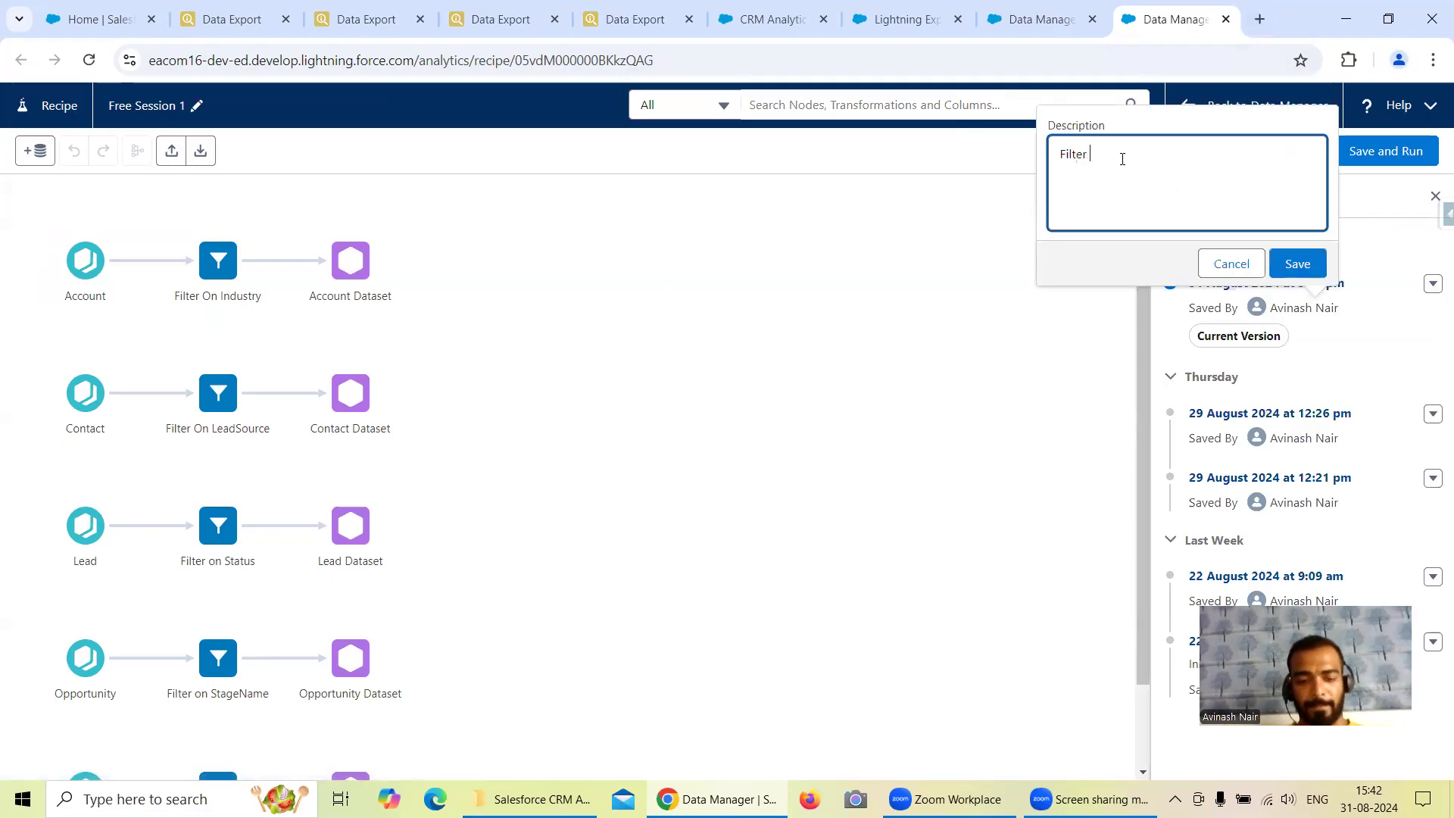
text(Added fp)
key(Home)
text(o)
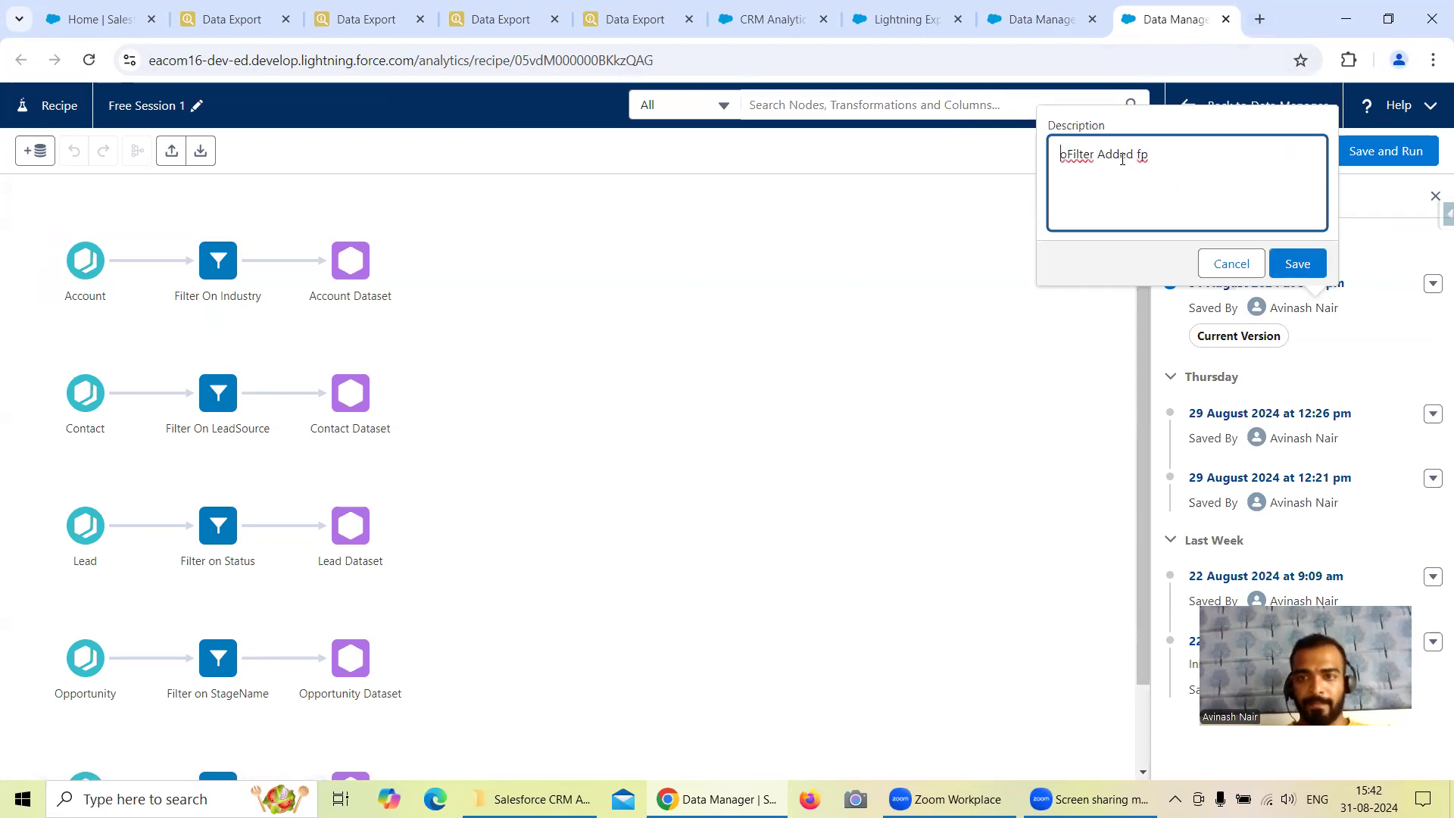
key(BackSpace)
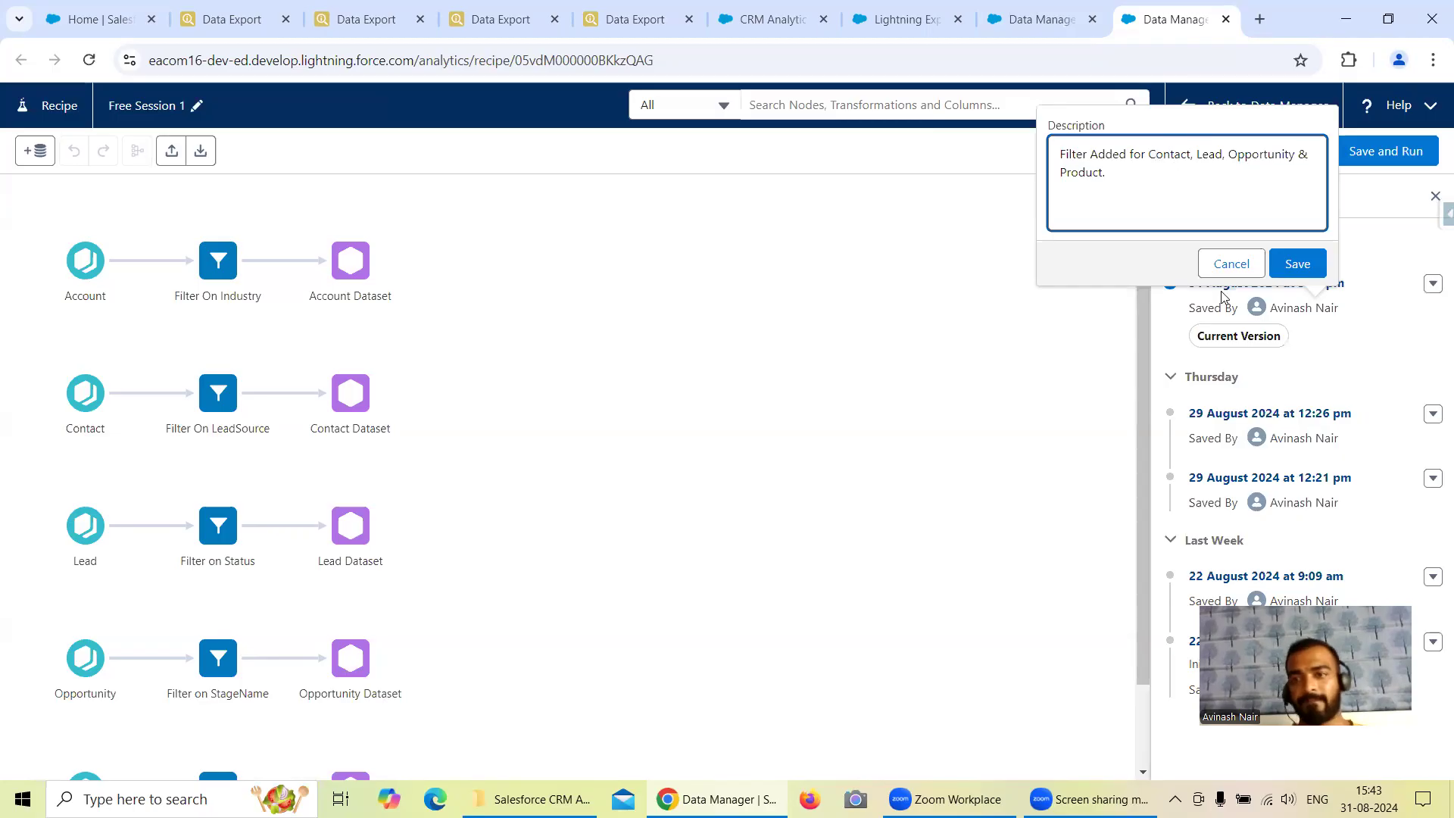
click(1295, 266)
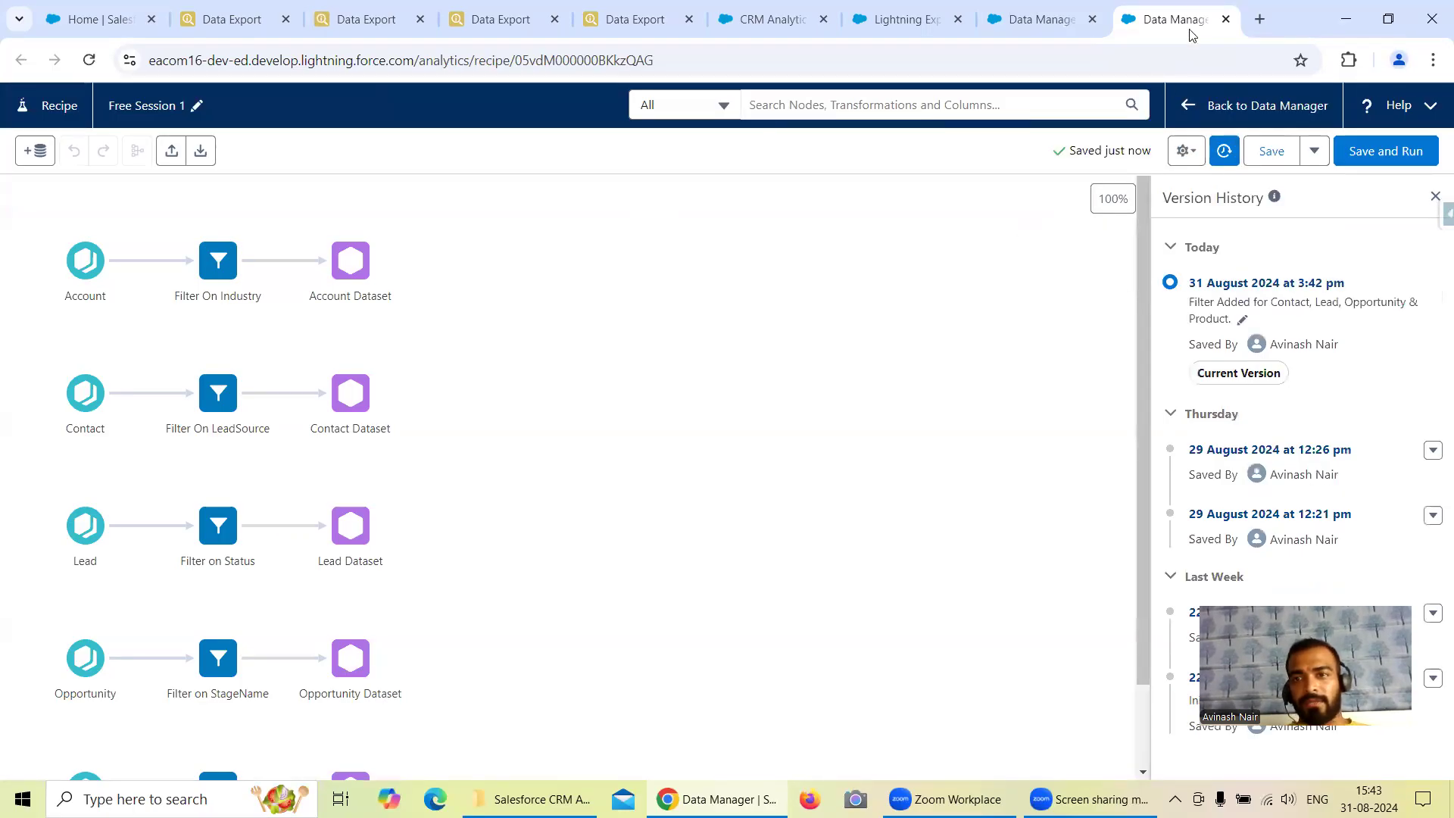
Close the recipe editor and refresh the Data Manager monitor to check the Free Session 1 recipe's run status.
click(994, 23)
click(1227, 19)
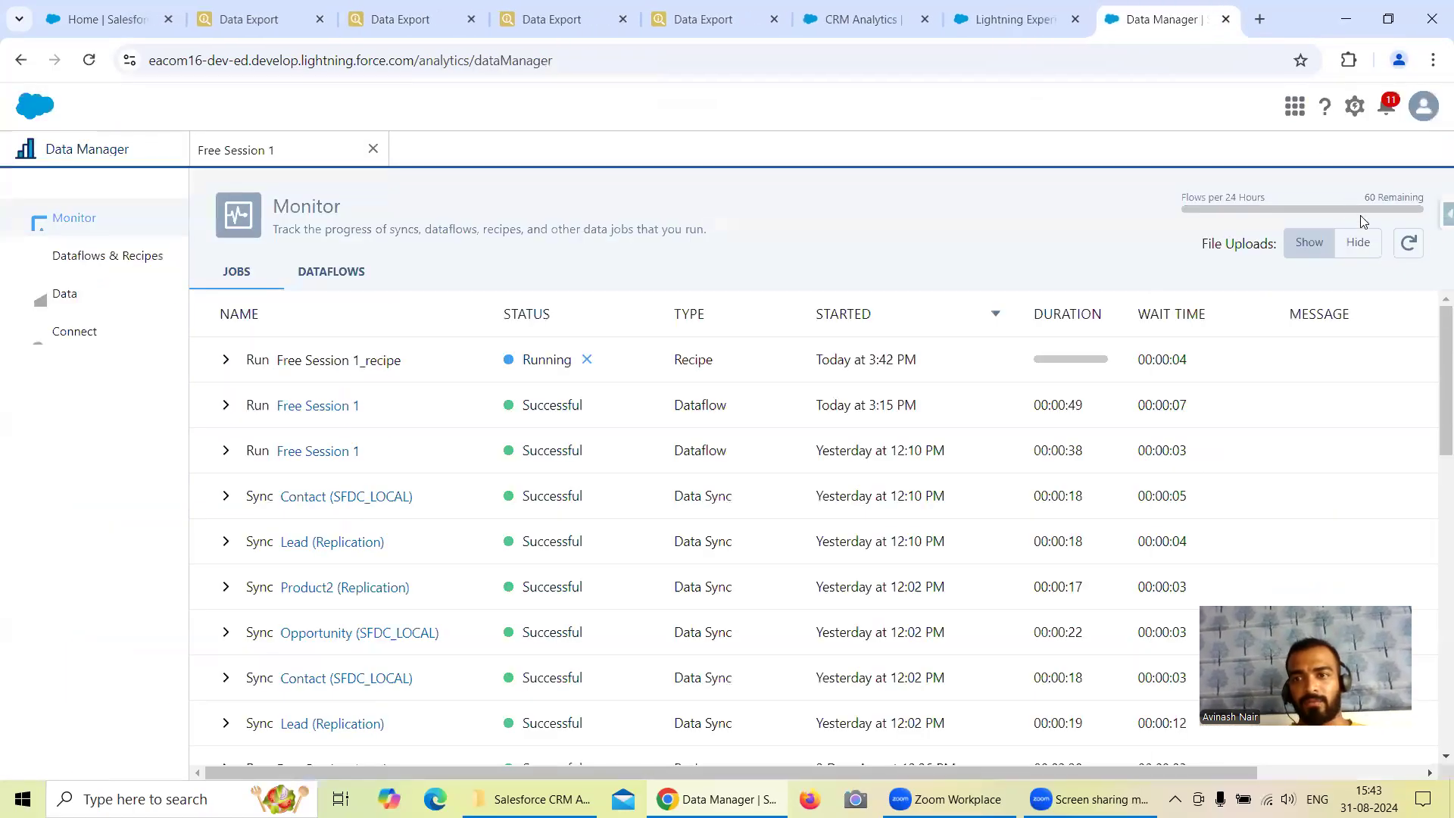
click(1409, 245)
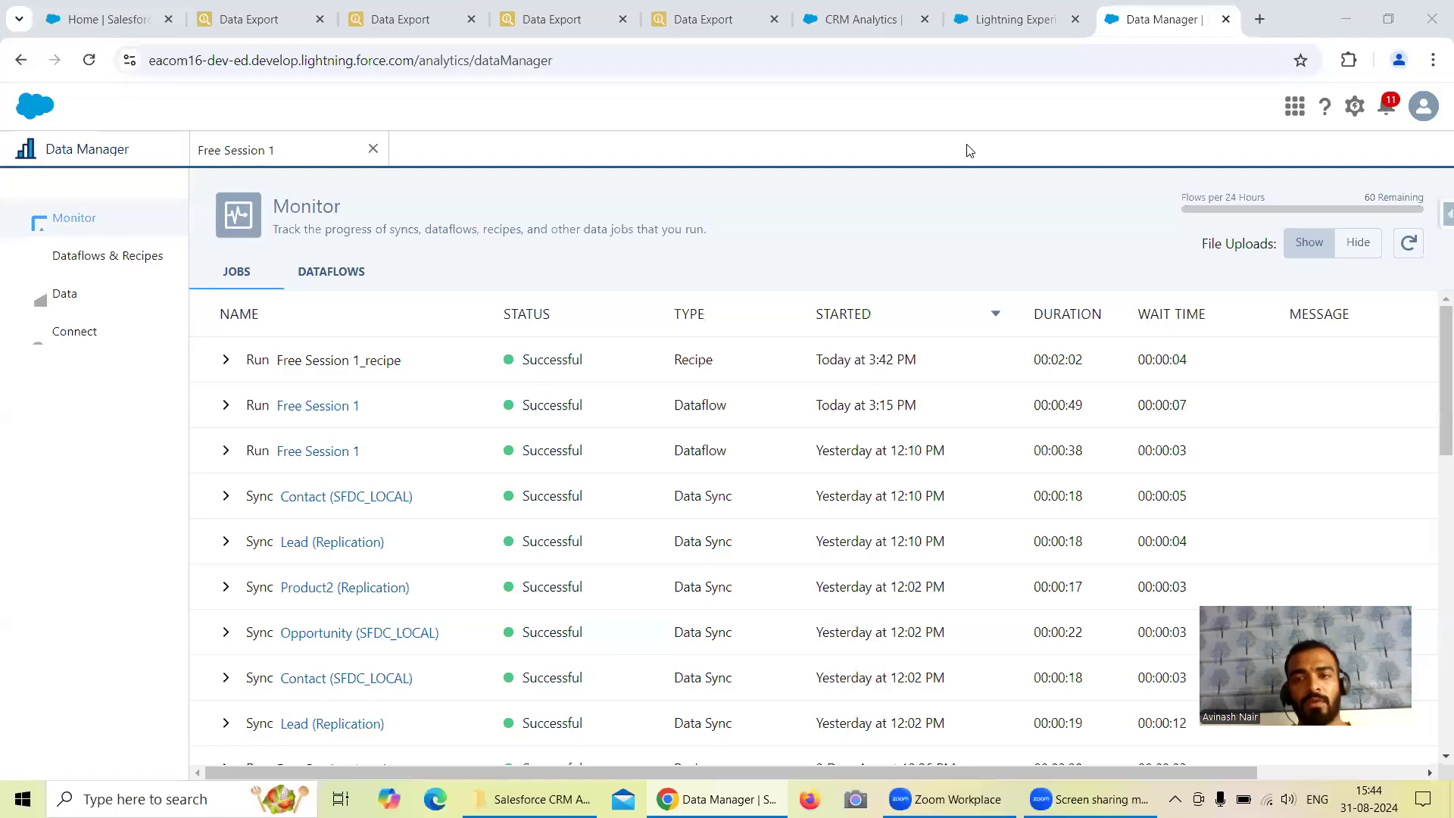
click(1409, 250)
click(1411, 255)
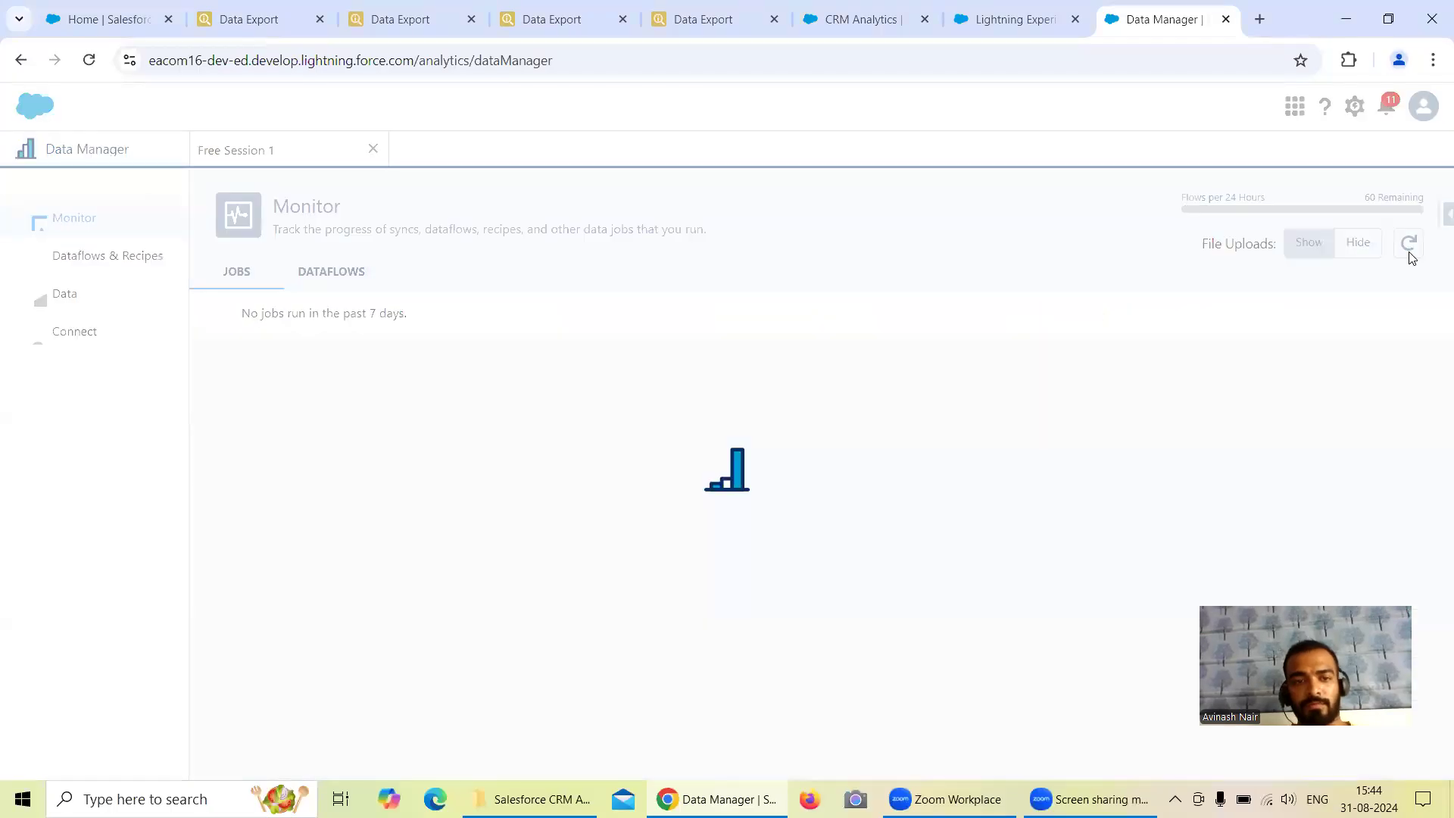
Go back to Analytics Studio's Browse page and close all the open New Lens tabs and the Shared App tab.
click(117, 20)
click(829, 23)
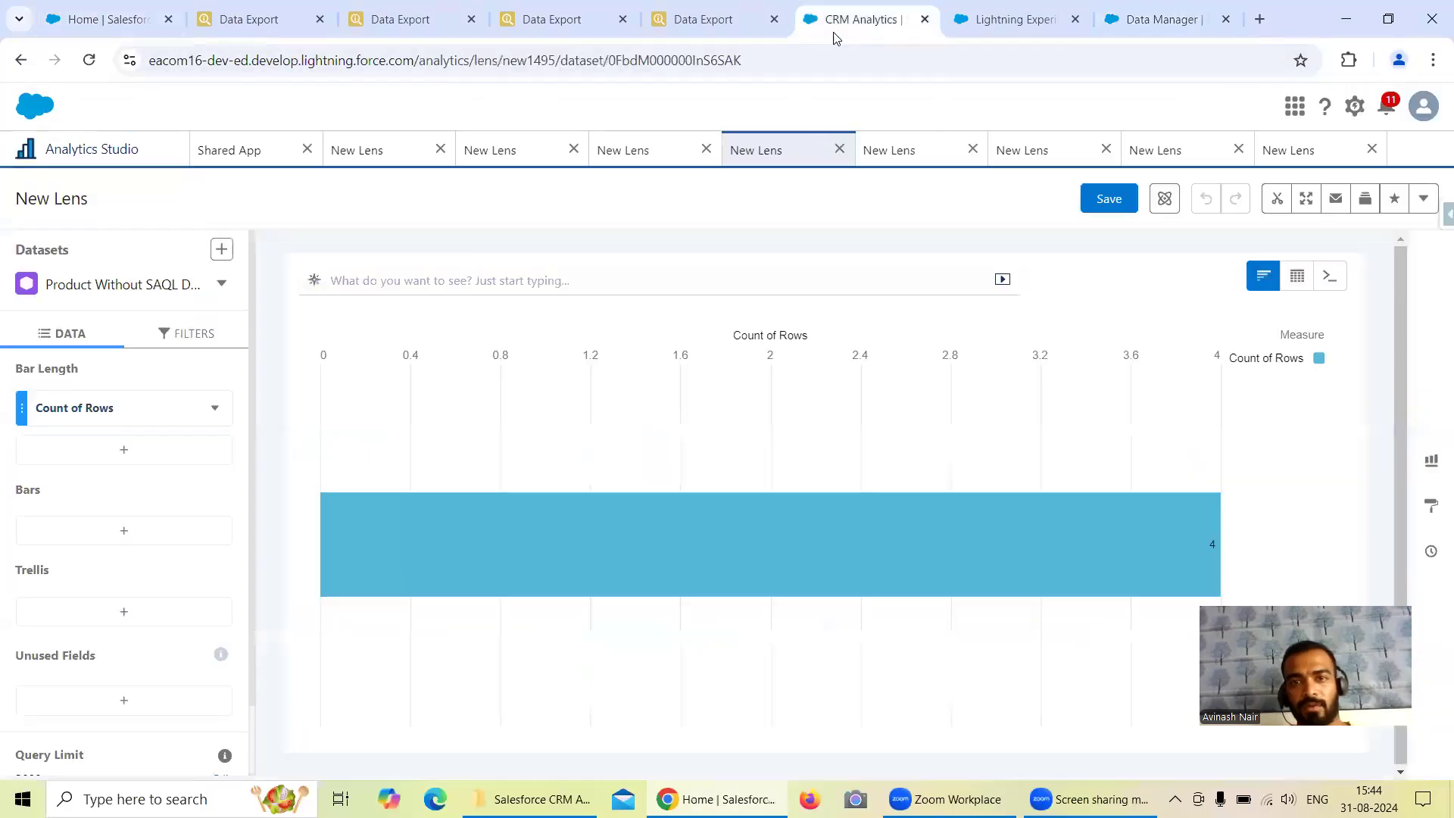
click(93, 152)
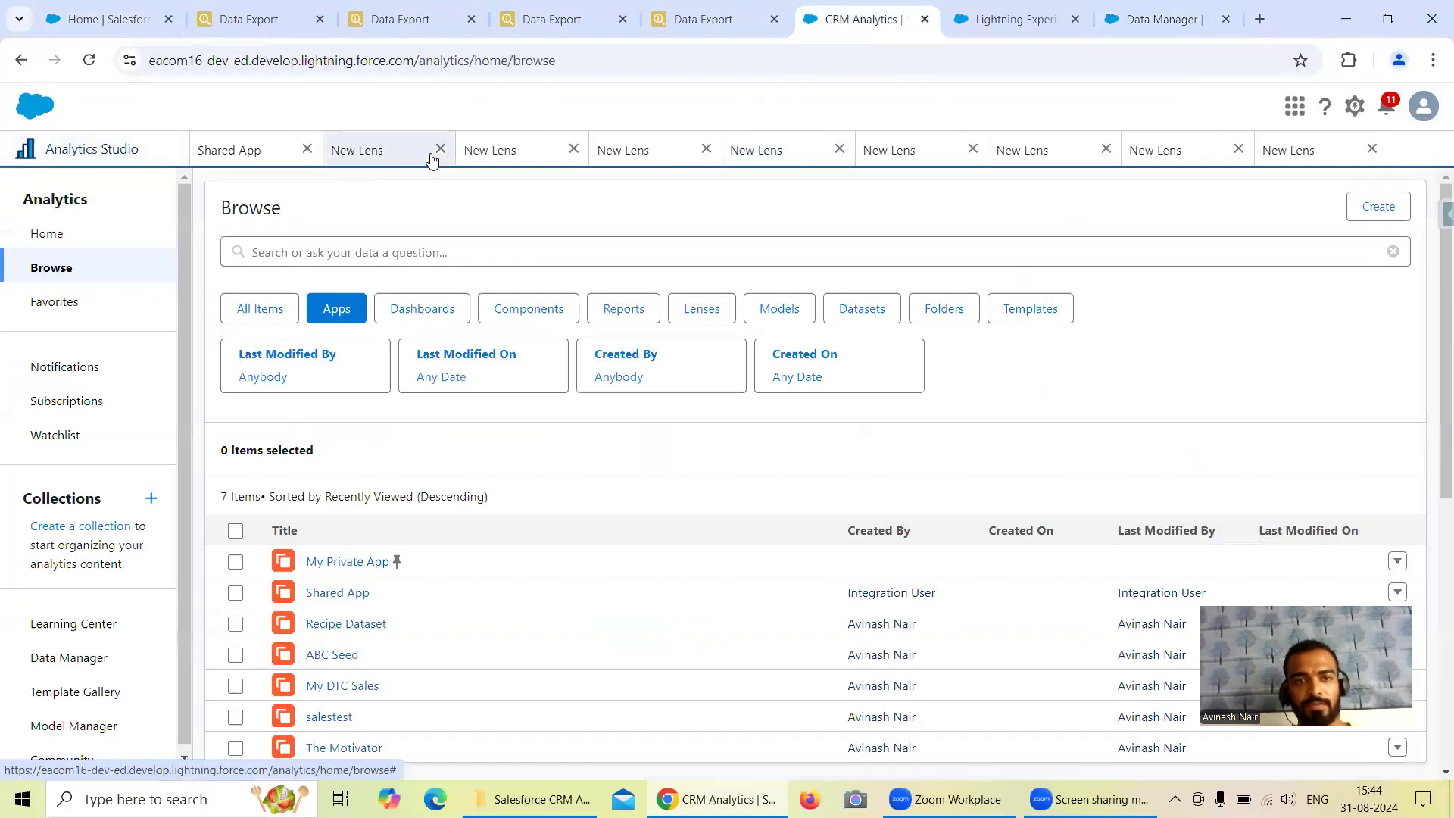
click(440, 150)
click(473, 149)
click(506, 152)
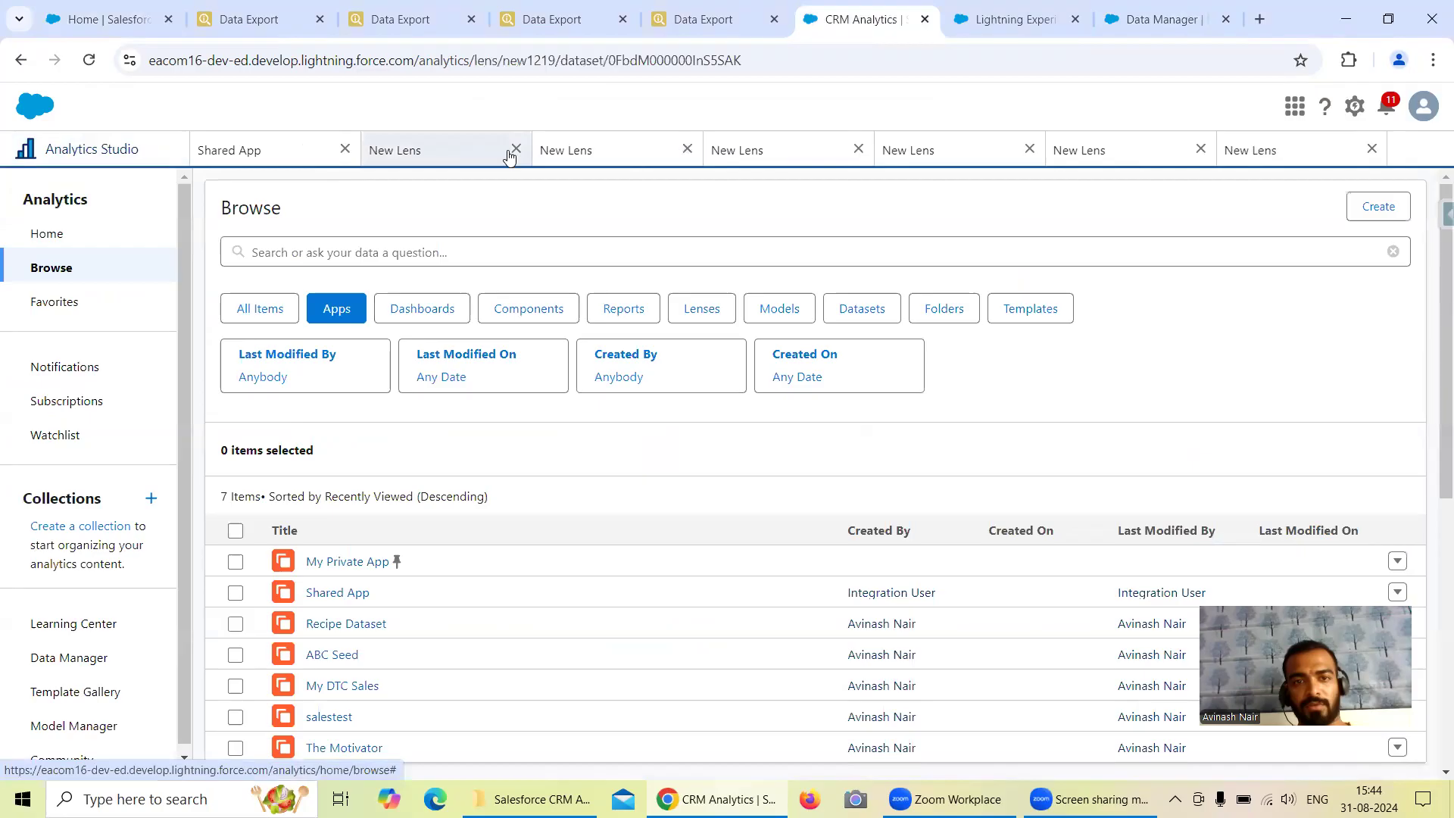
click(514, 150)
click(568, 151)
click(571, 150)
click(574, 150)
click(572, 149)
click(573, 150)
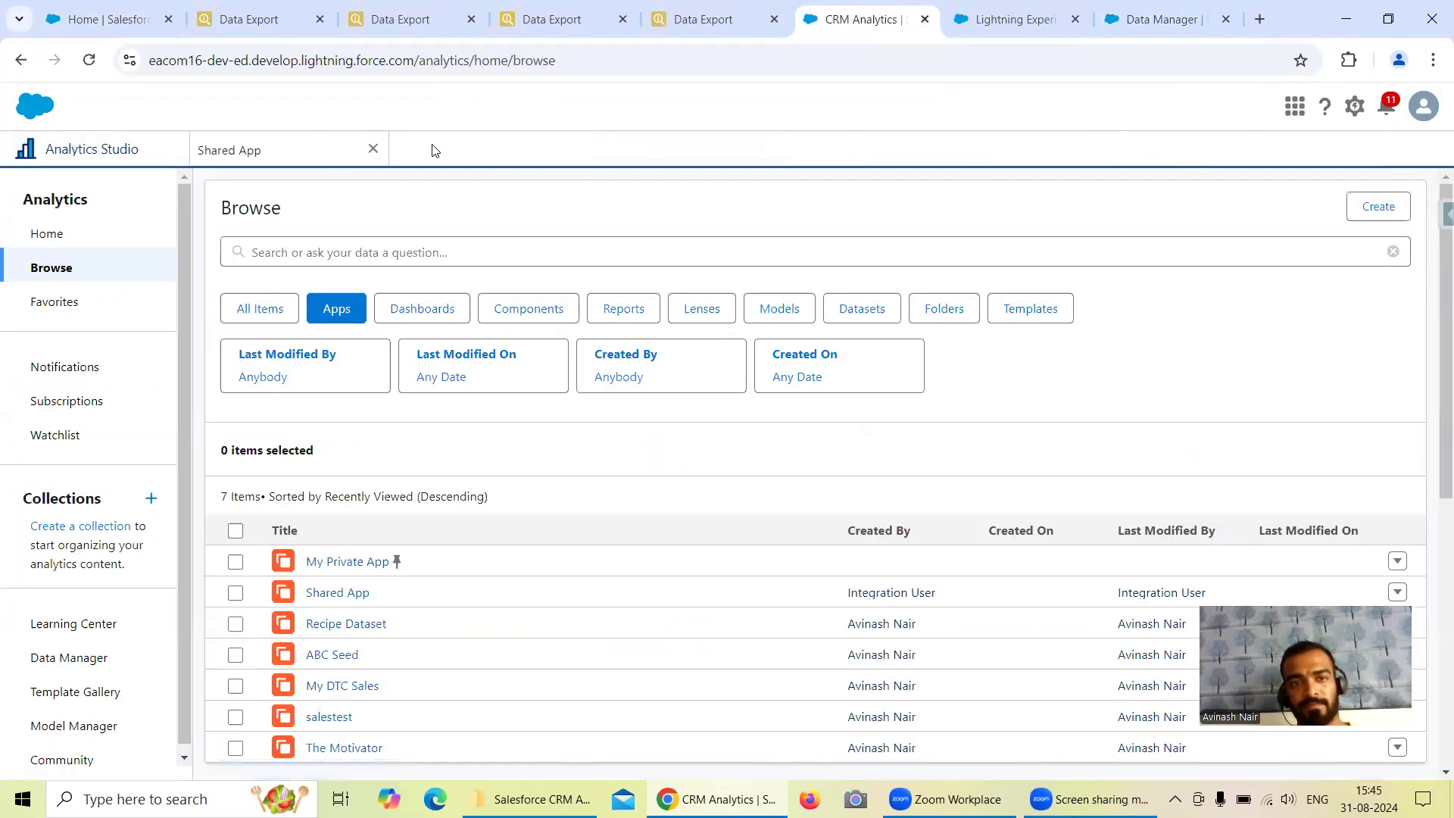
click(373, 149)
Open Contact Dataset from the Recipe Dataset app and compare its row count with the Contact query's exported records.
scroll(357, 561, down, 1)
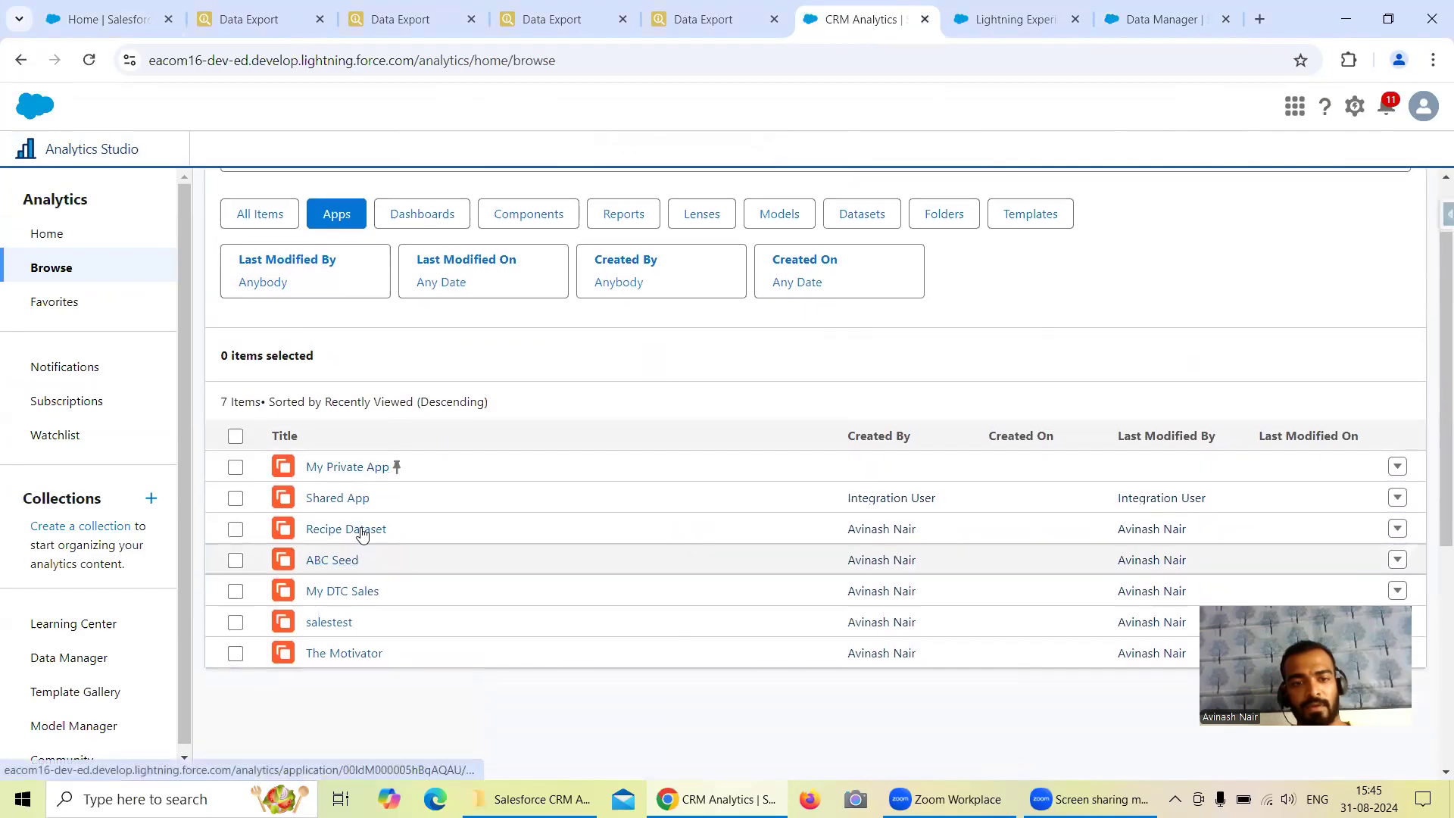
click(363, 527)
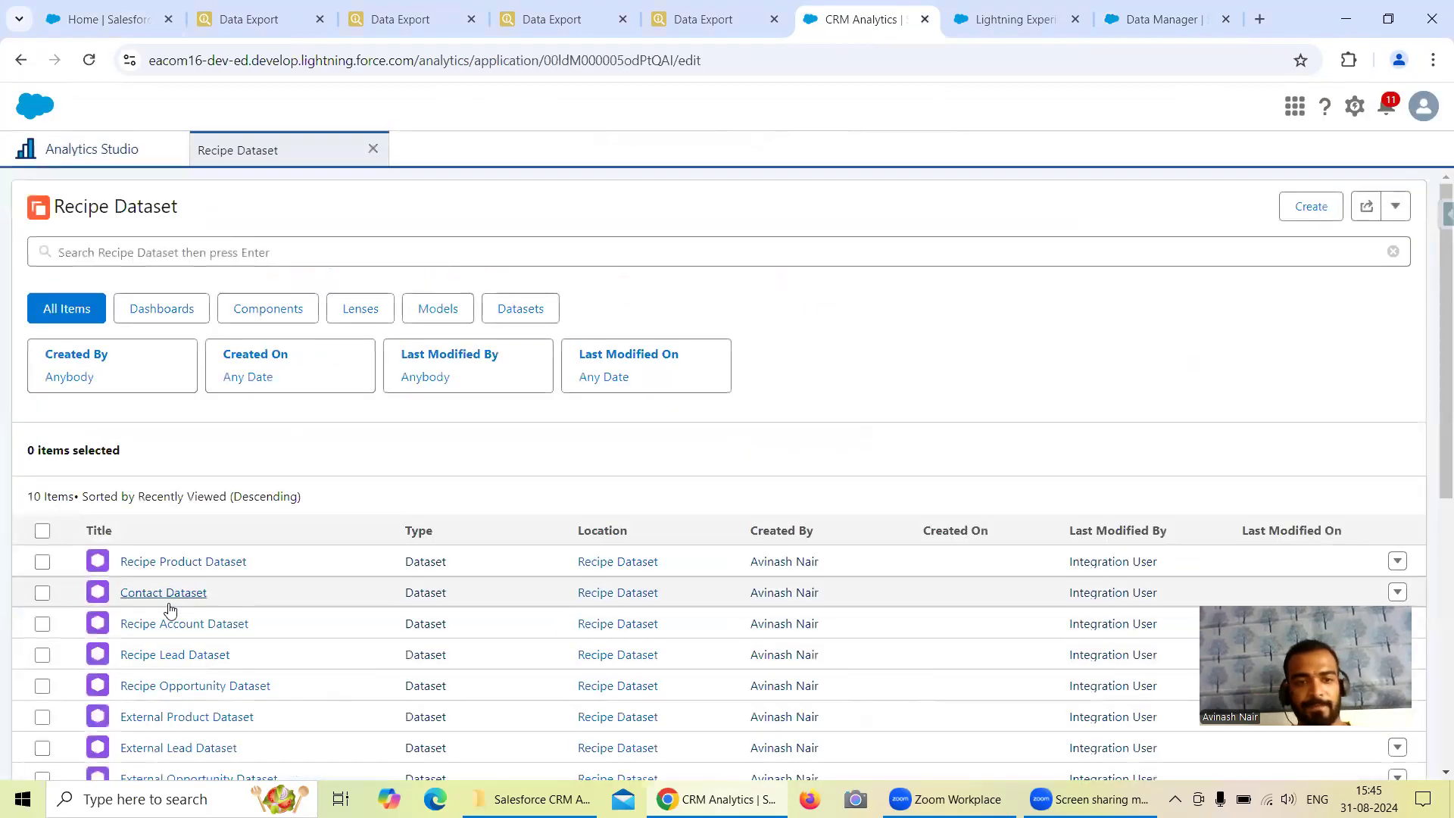
scroll(212, 576, down, 2)
scroll(224, 576, down, 1)
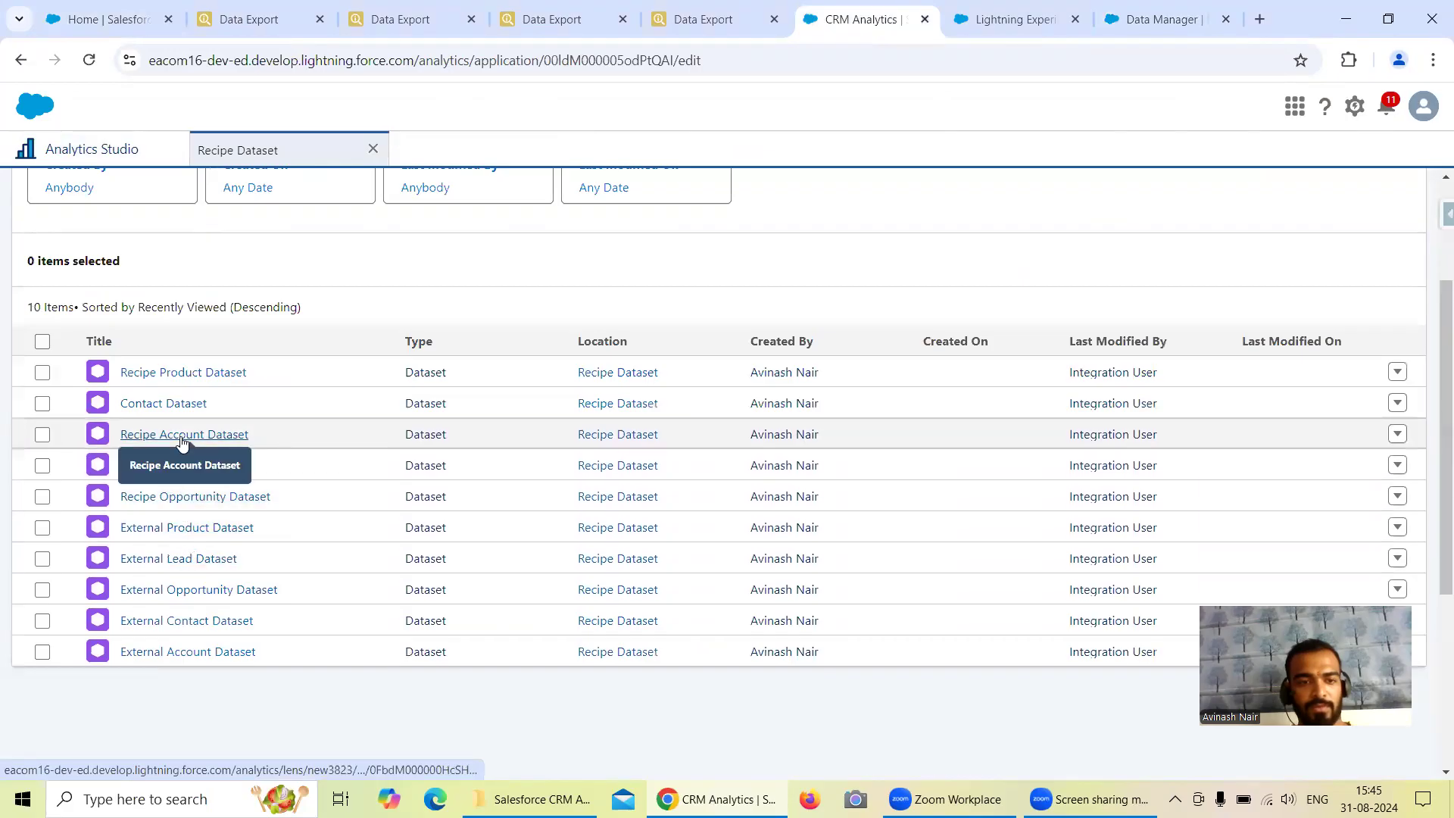
click(173, 408)
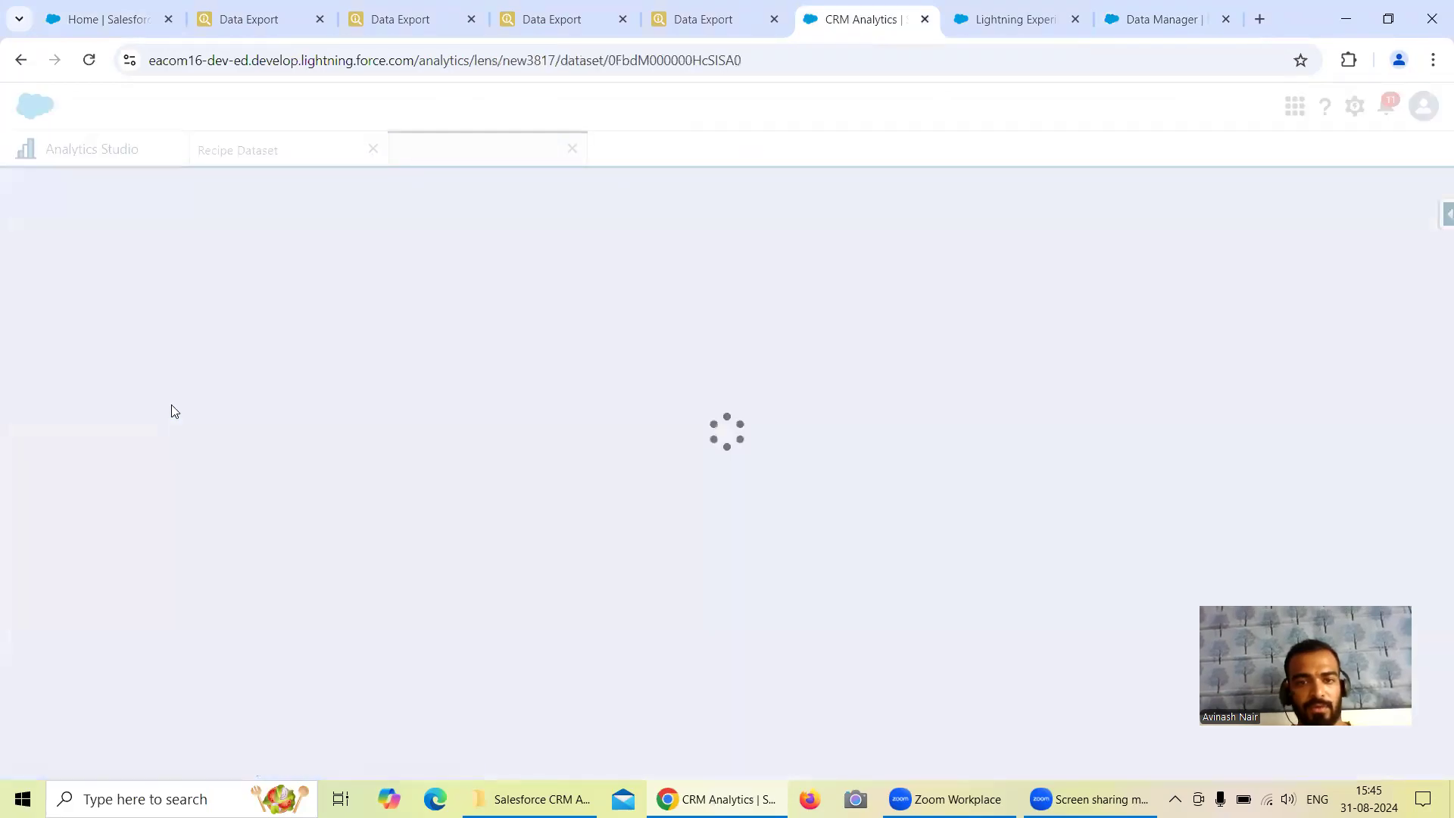
click(277, 21)
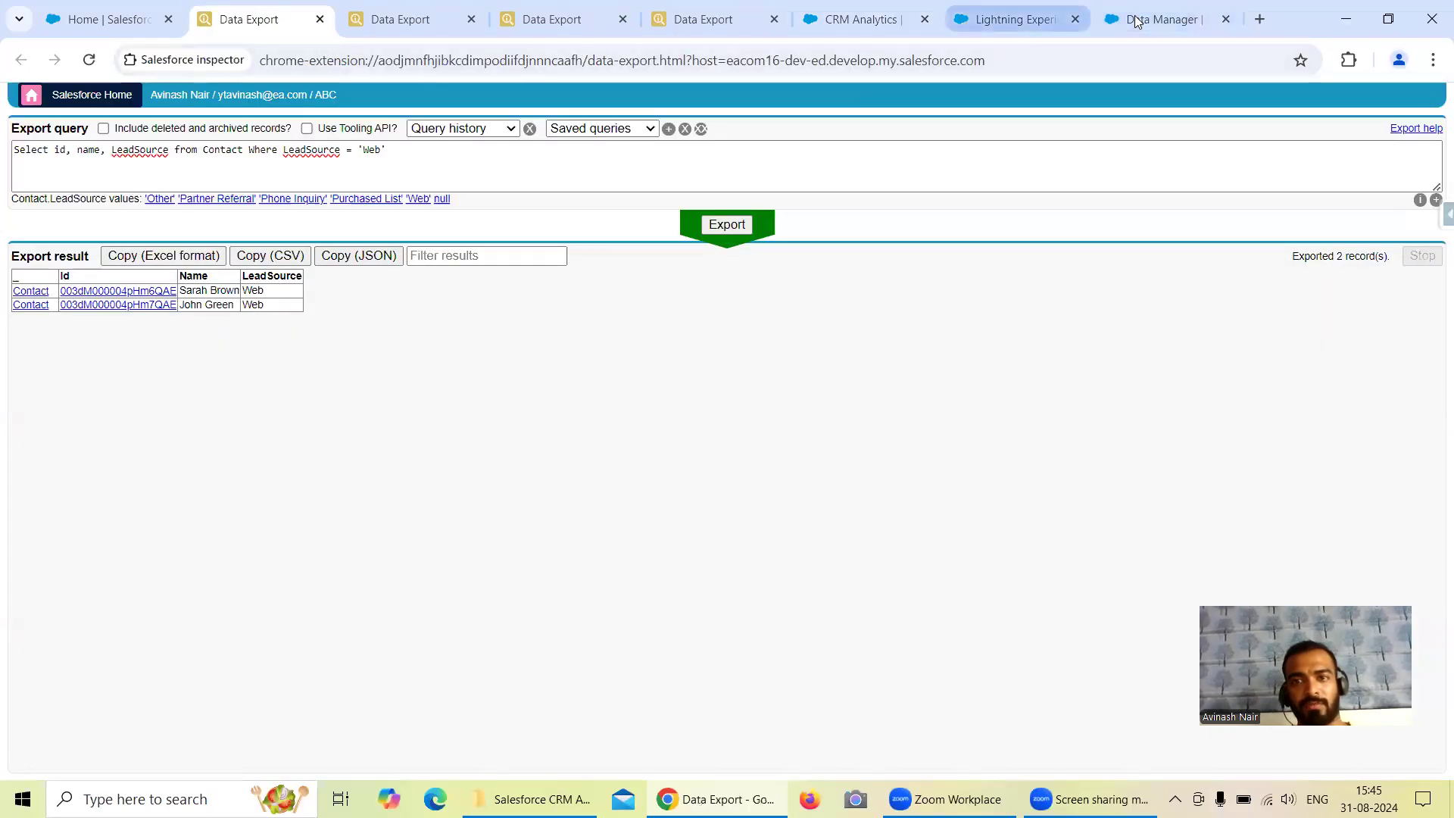
click(1008, 20)
click(894, 29)
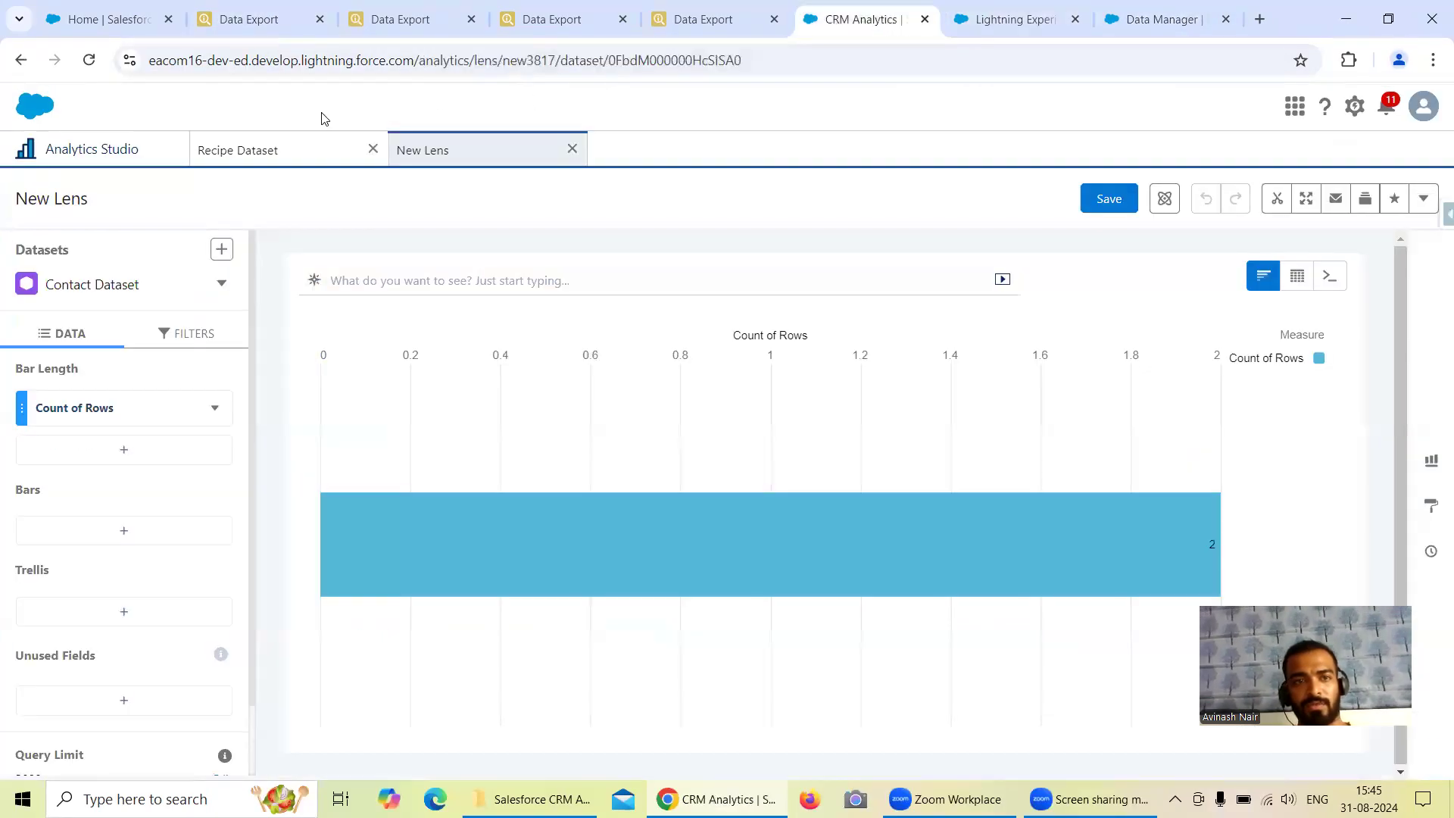
Open Recipe Lead Dataset from the Recipe Dataset app and compare its row count with the Lead query's exported records.
click(257, 150)
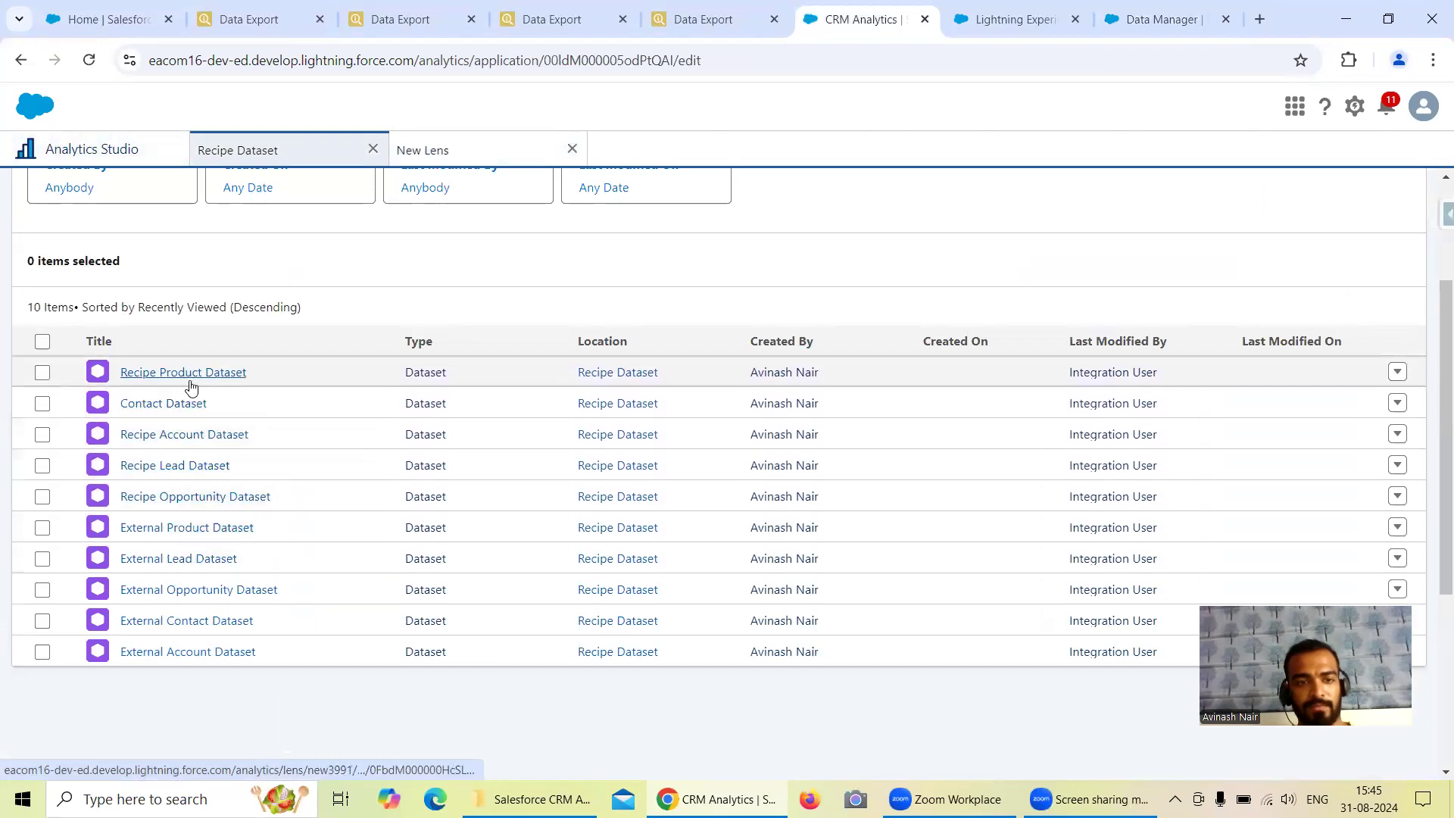
click(198, 466)
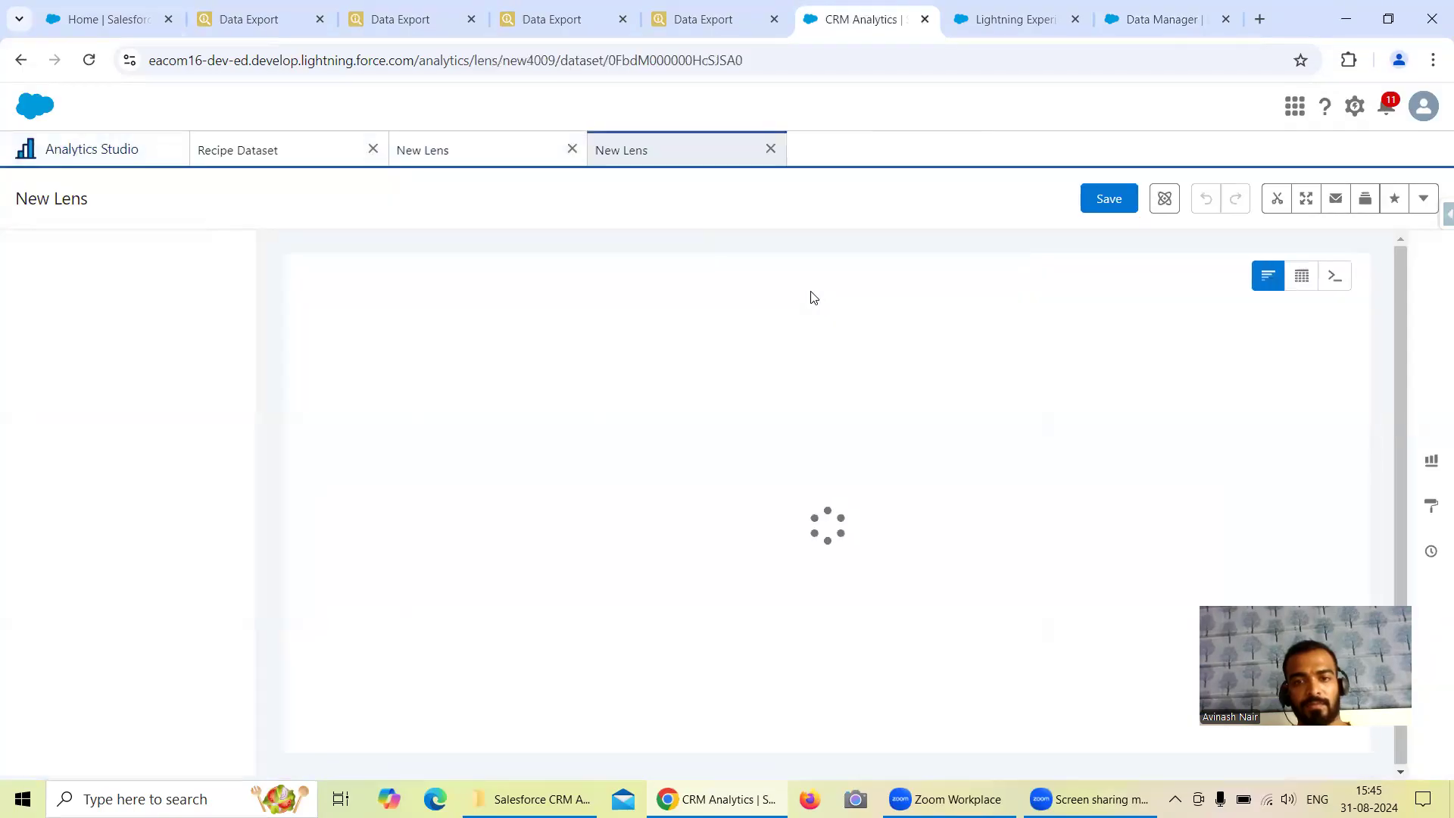
click(381, 31)
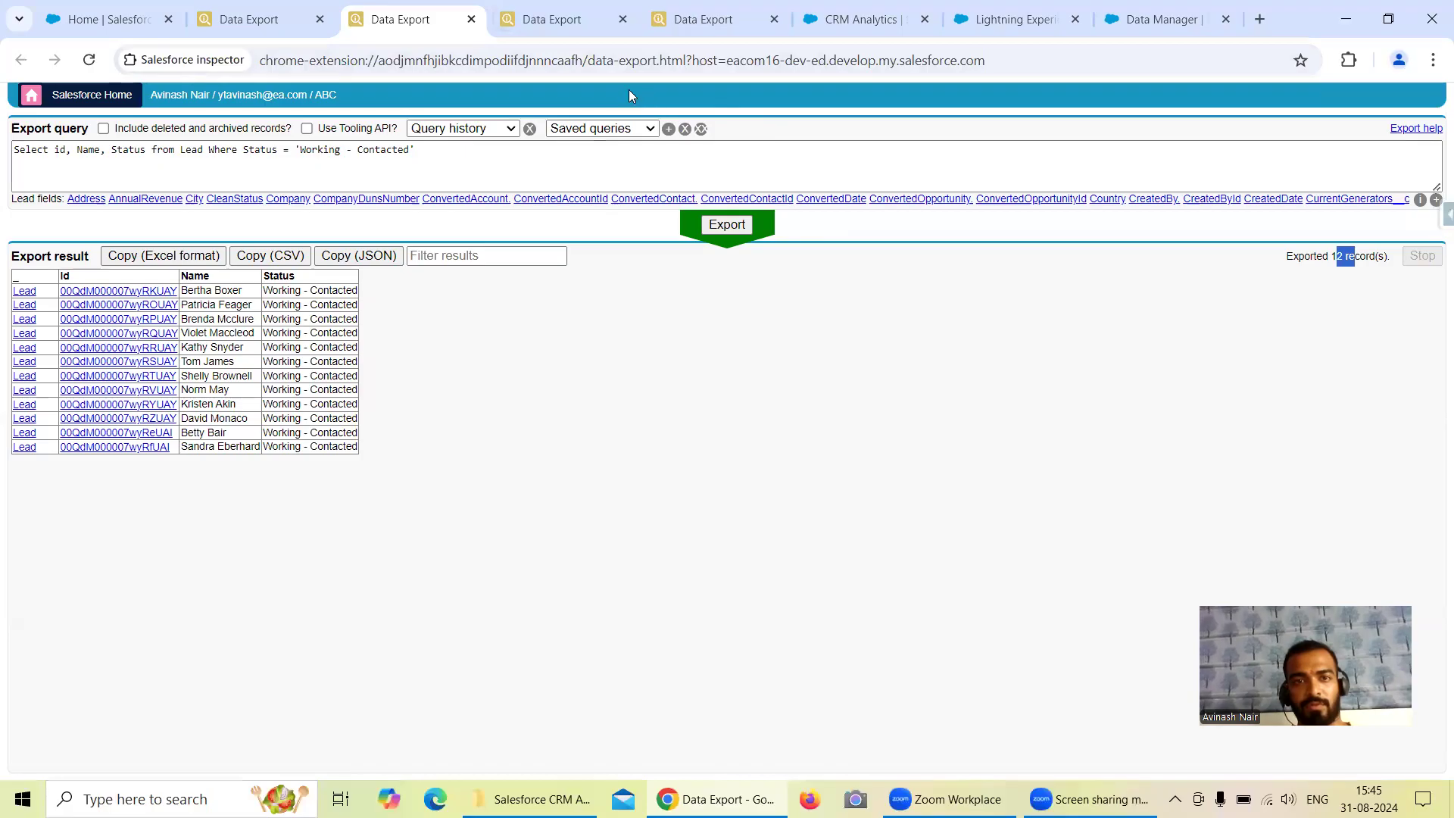
key(ctrl+Tab)
click(1135, 18)
key(ctrl+shift+Tab)
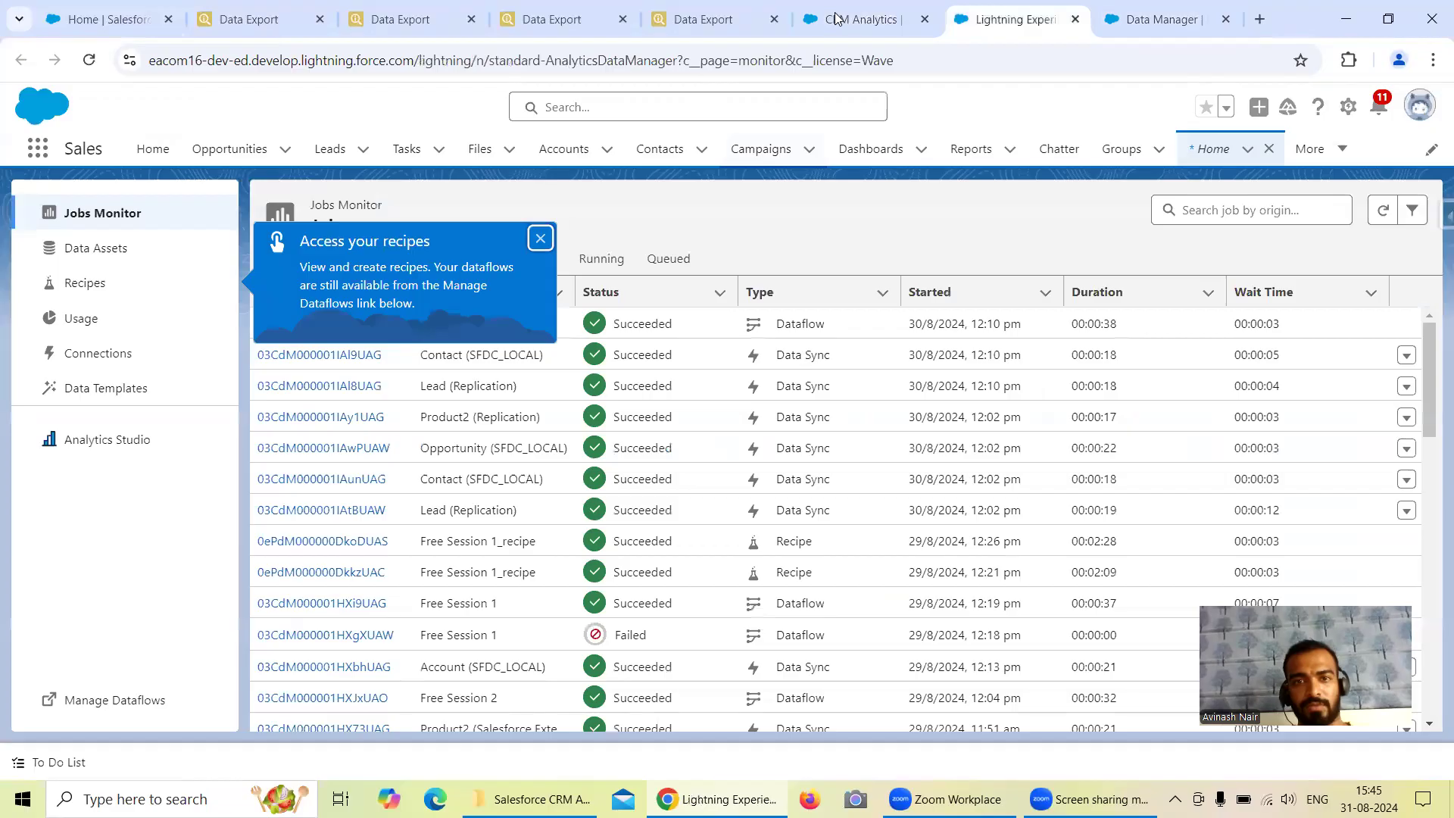
key(ctrl+shift+Tab)
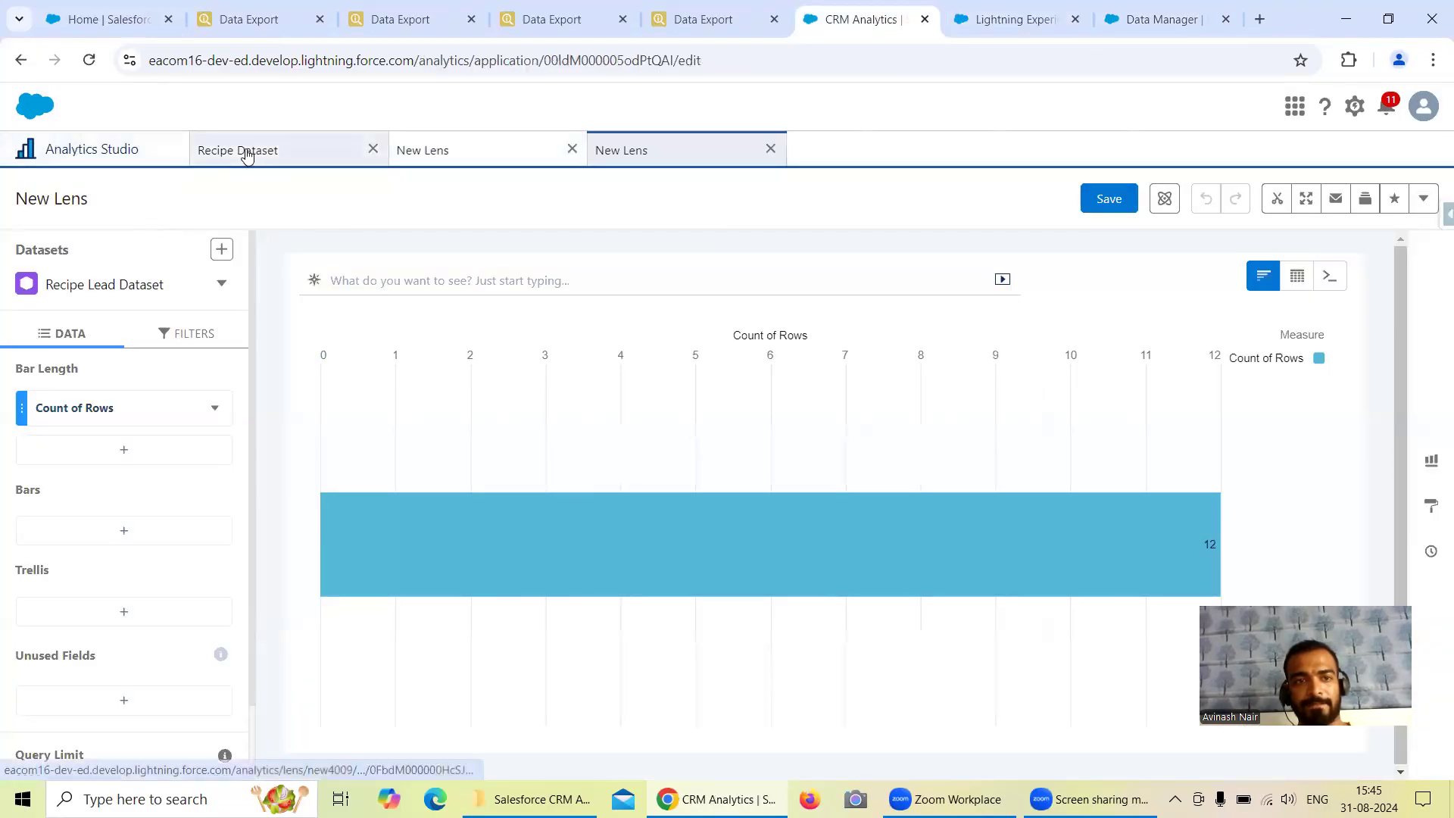
Open Recipe Opportunity Dataset from the Recipe Dataset app and check its row count.
click(247, 152)
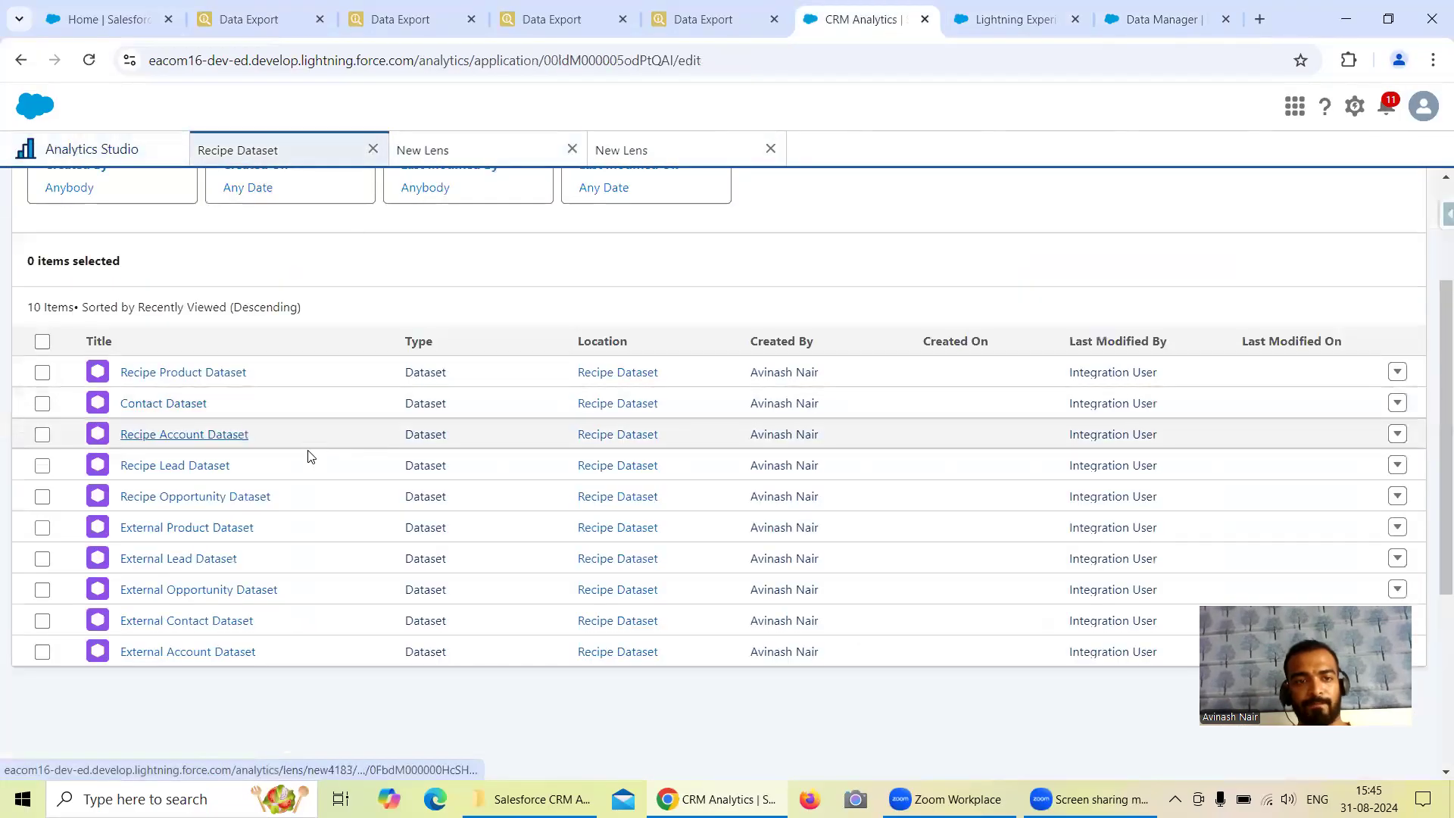
click(212, 500)
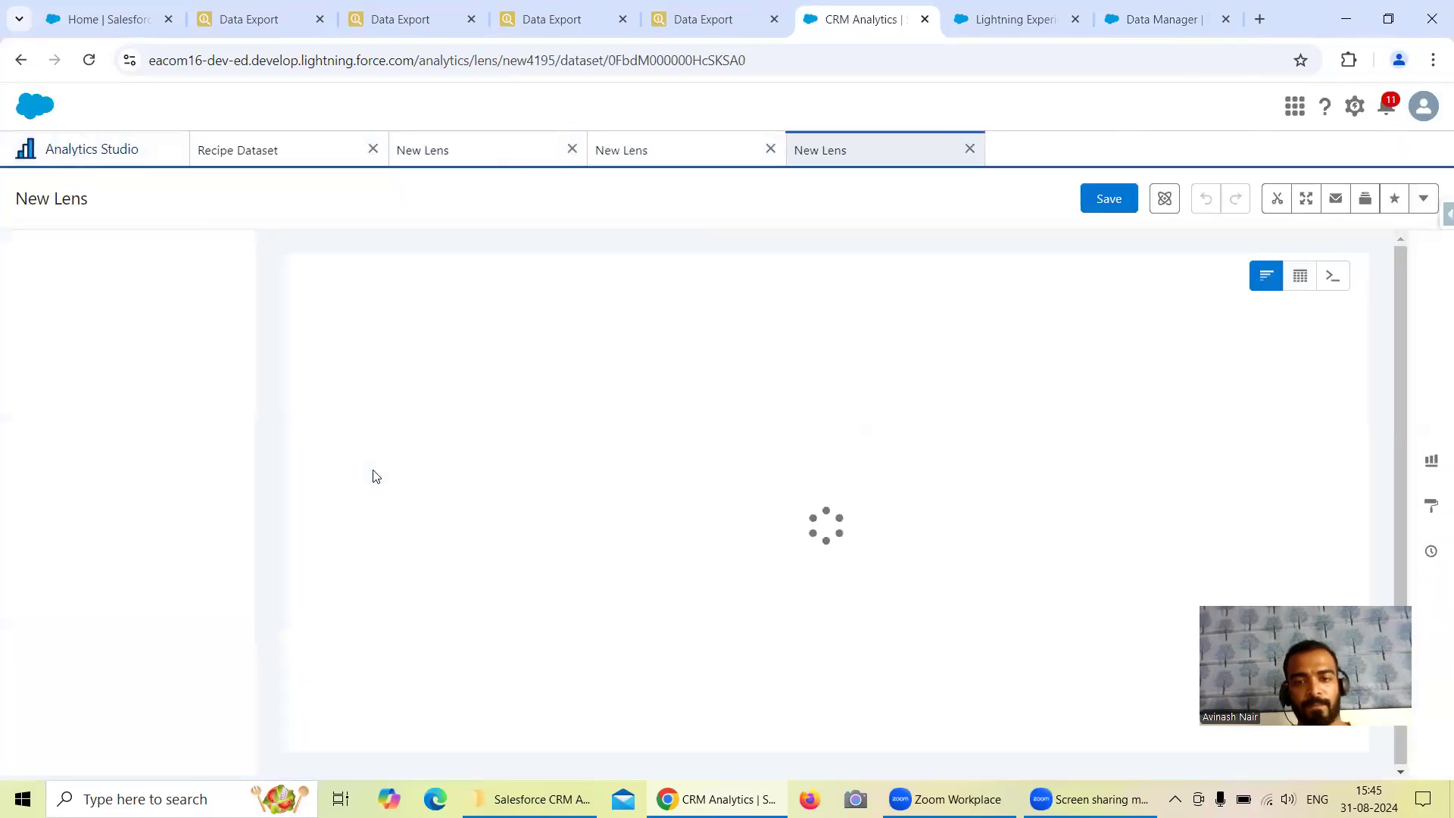
click(128, 152)
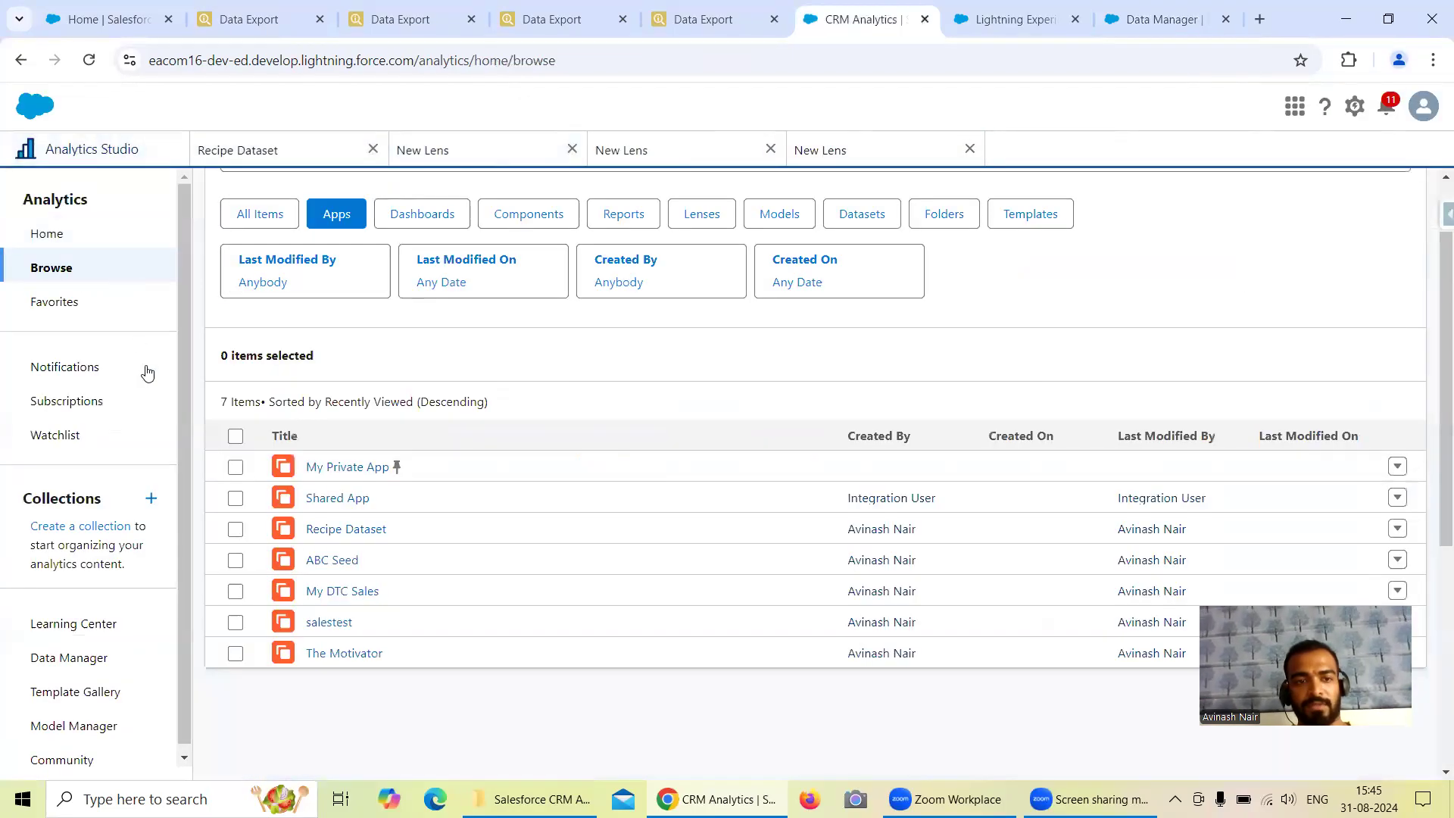
Open Recipe Product Dataset from the Recipe Dataset app and compare its row count with the Product2 query's exported records.
click(309, 150)
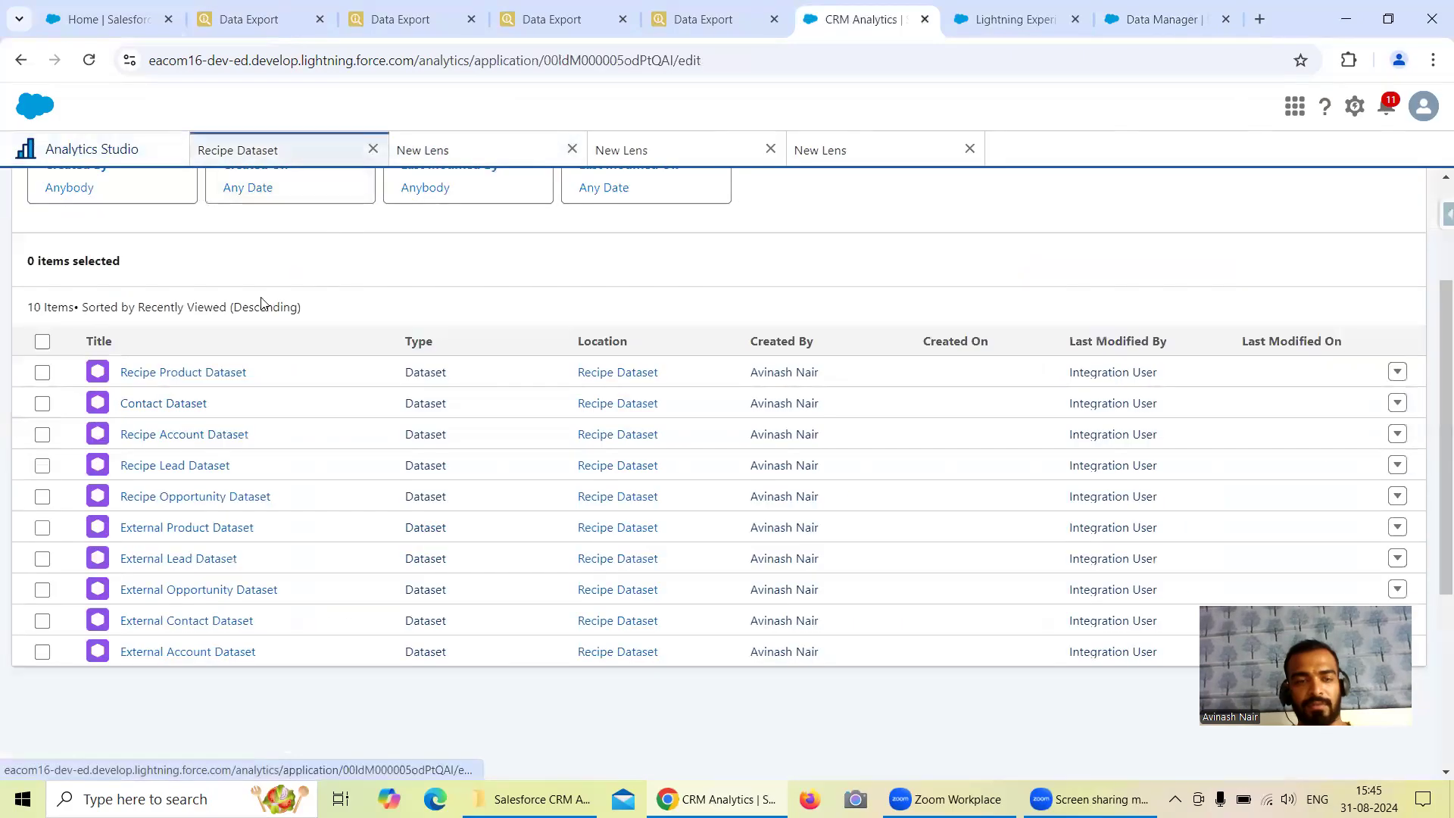
click(189, 375)
click(693, 19)
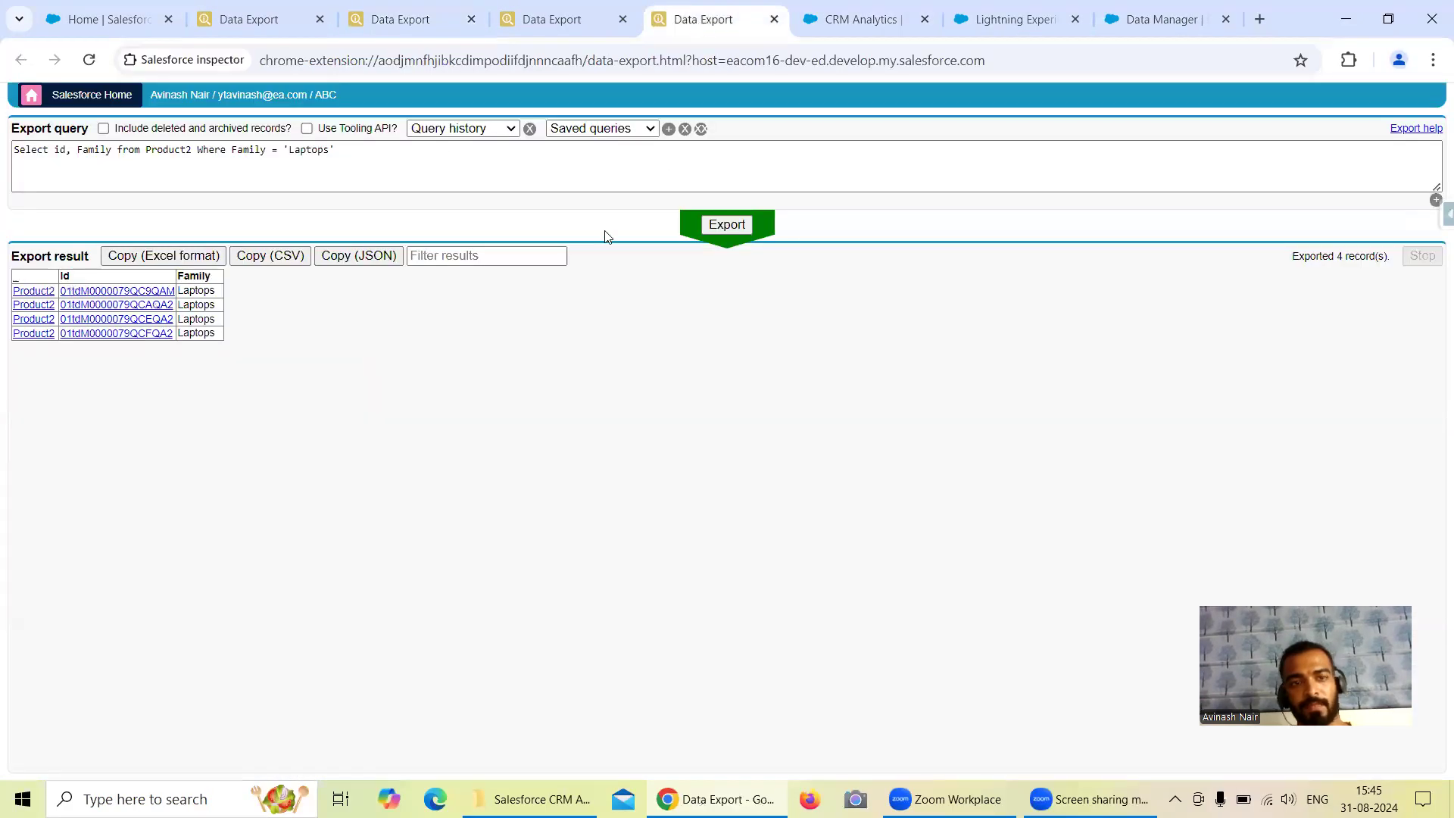
click(1136, 19)
click(871, 19)
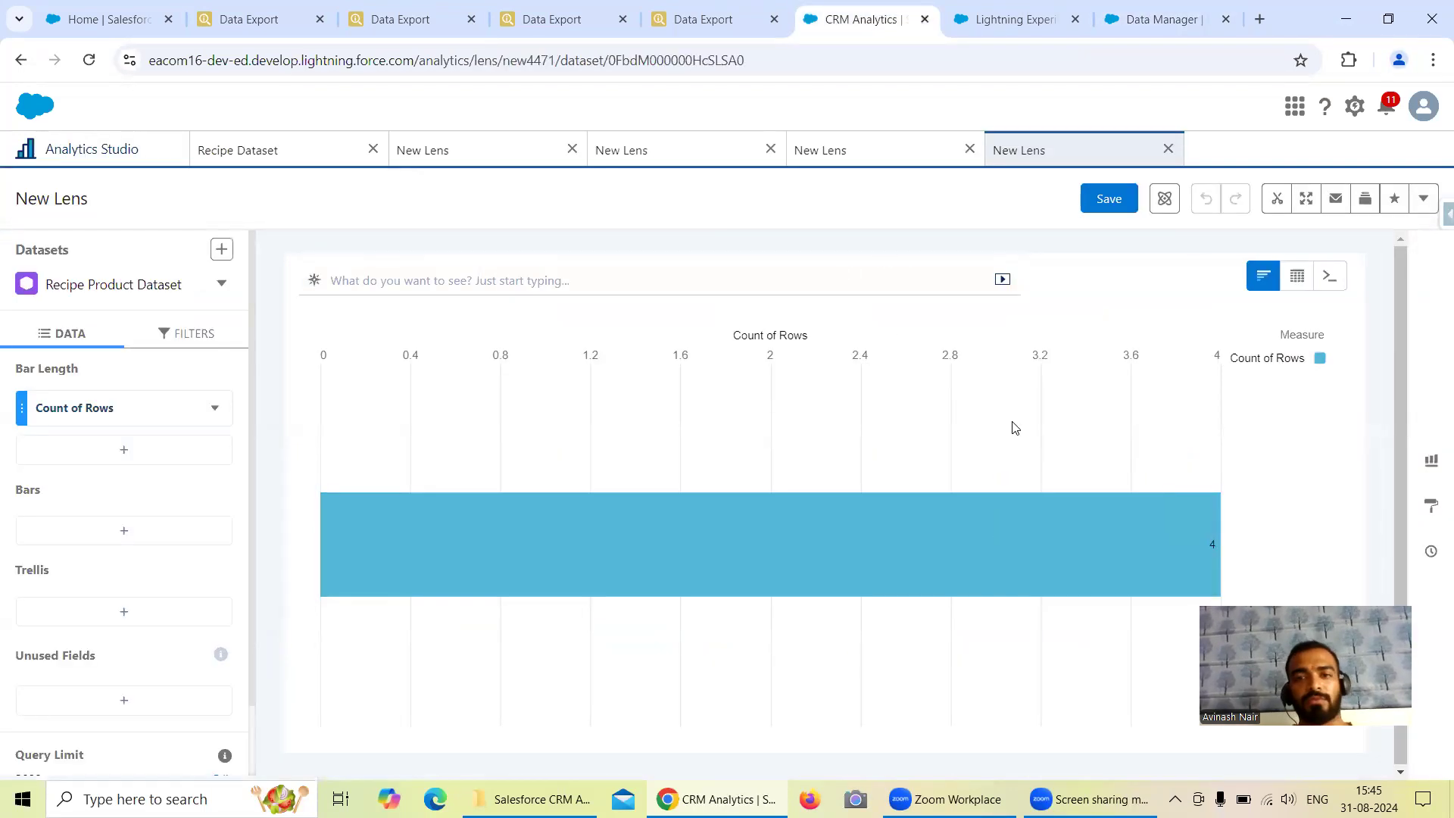
Return to the Free Session 1 dataflow and review its Opportunity and Contact filter nodes with and without SAQL.
click(1164, 25)
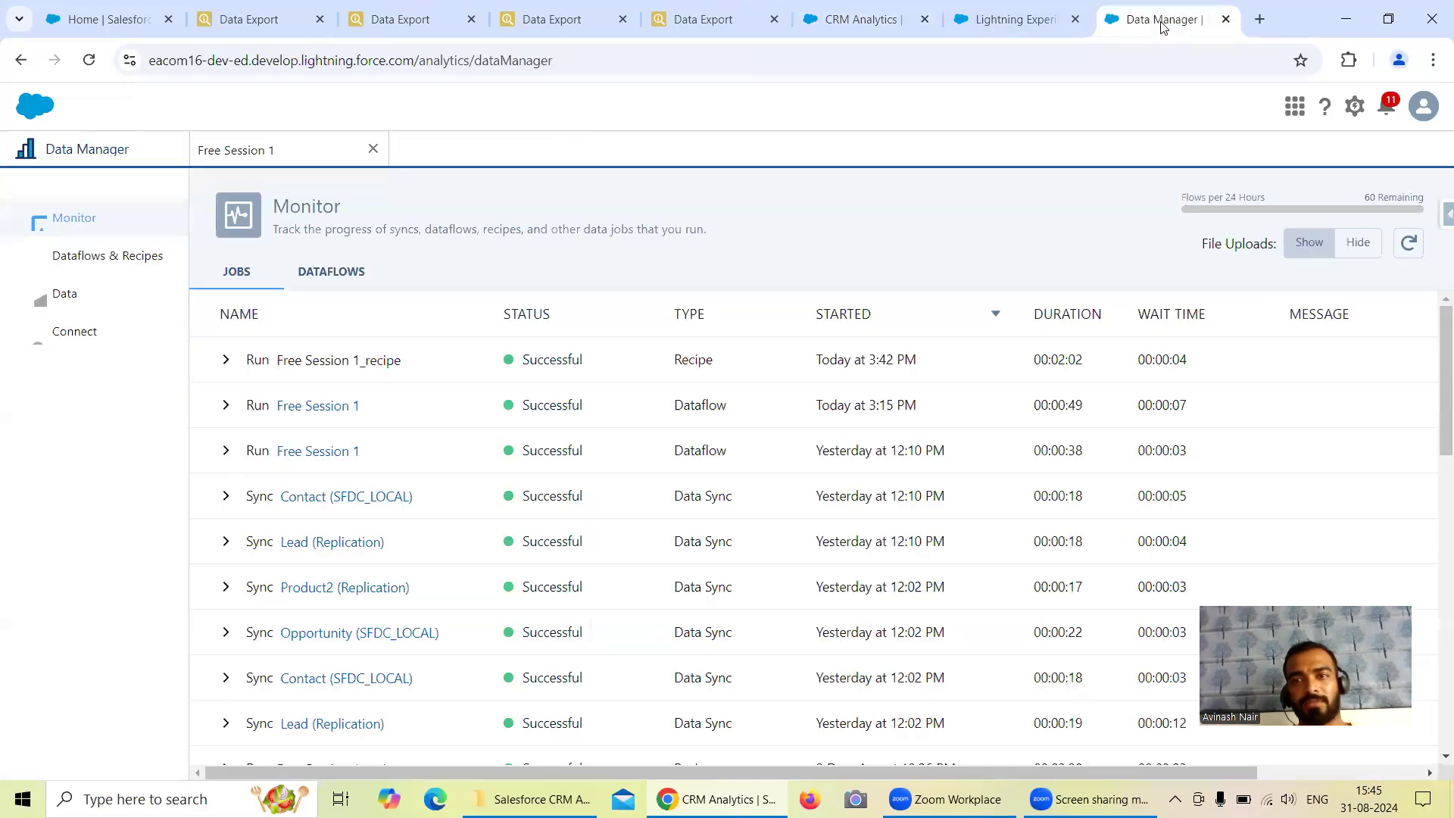
click(242, 150)
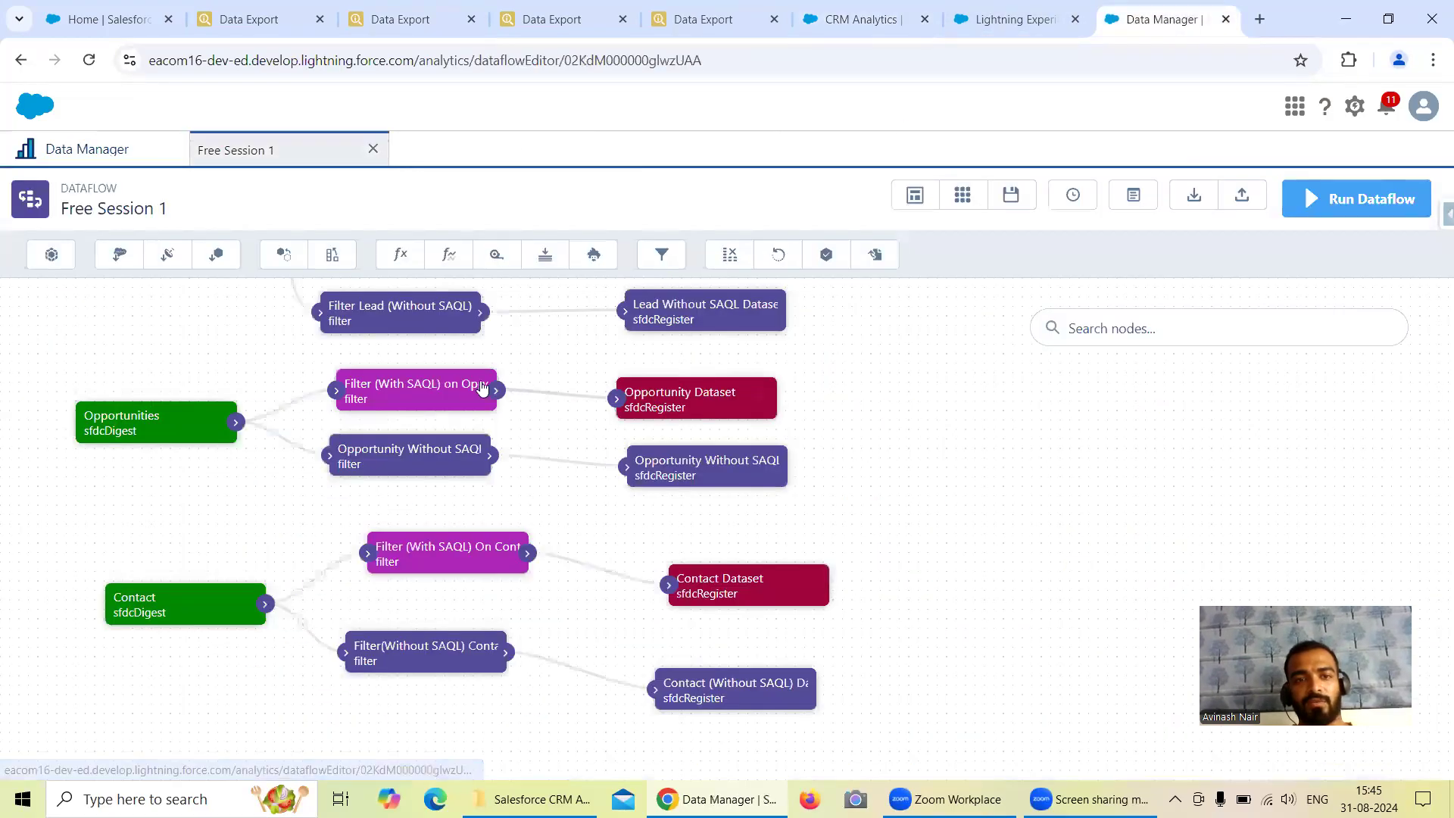
click(422, 391)
click(670, 716)
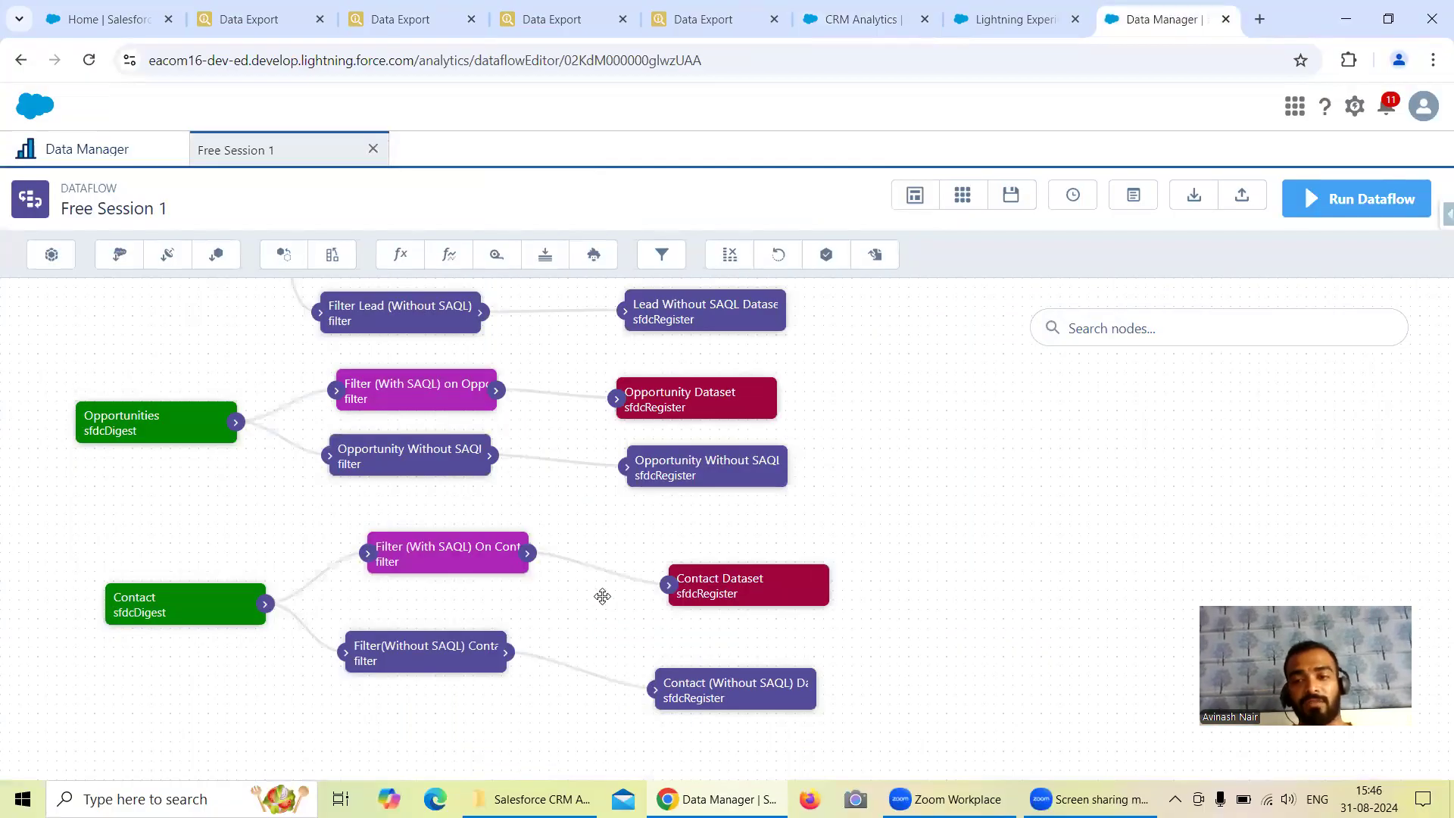
Review the Opportunity Without SAQL Filter node's condition in the Free Session 1 dataflow and close it unchanged.
click(372, 466)
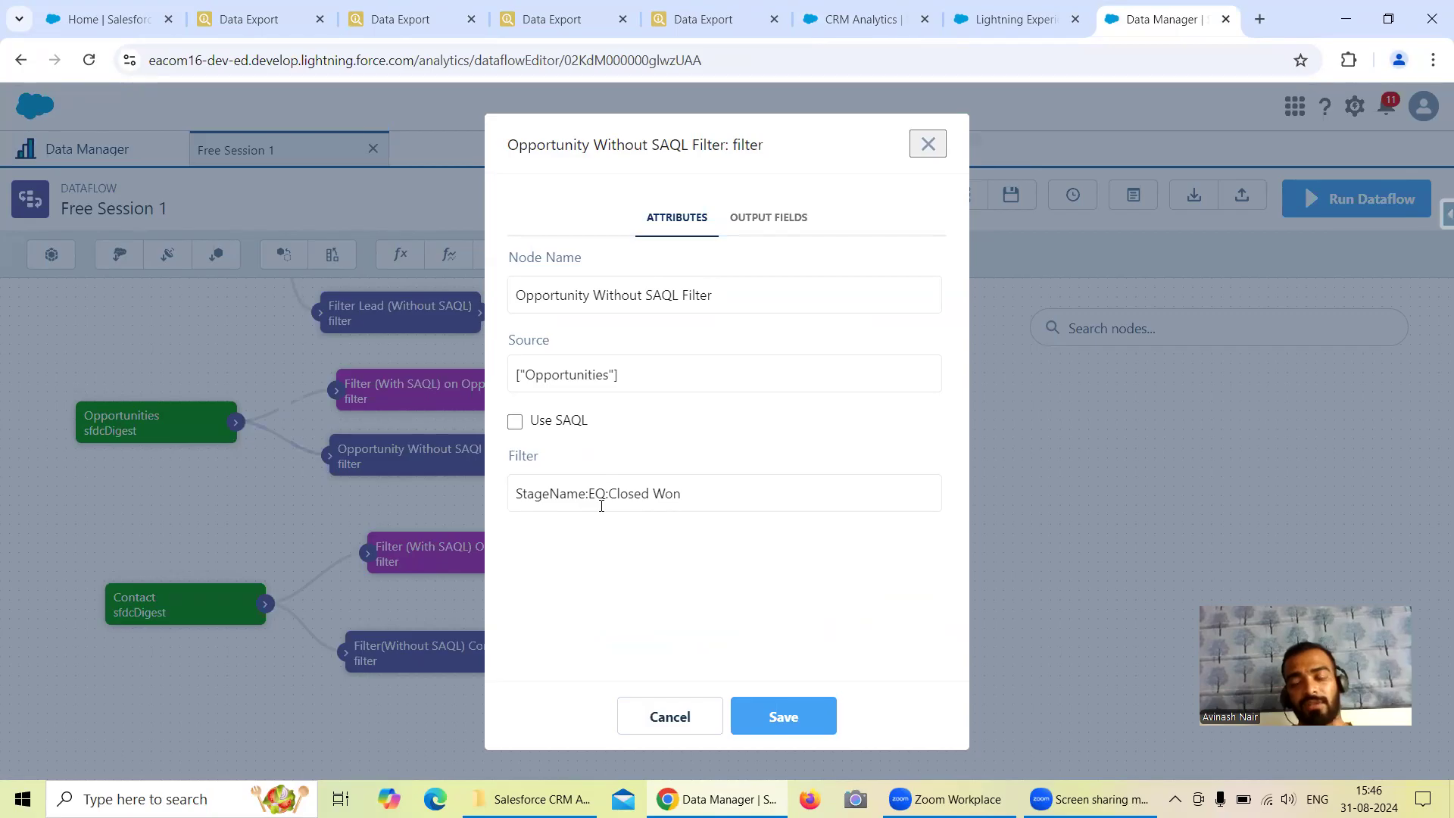
click(928, 144)
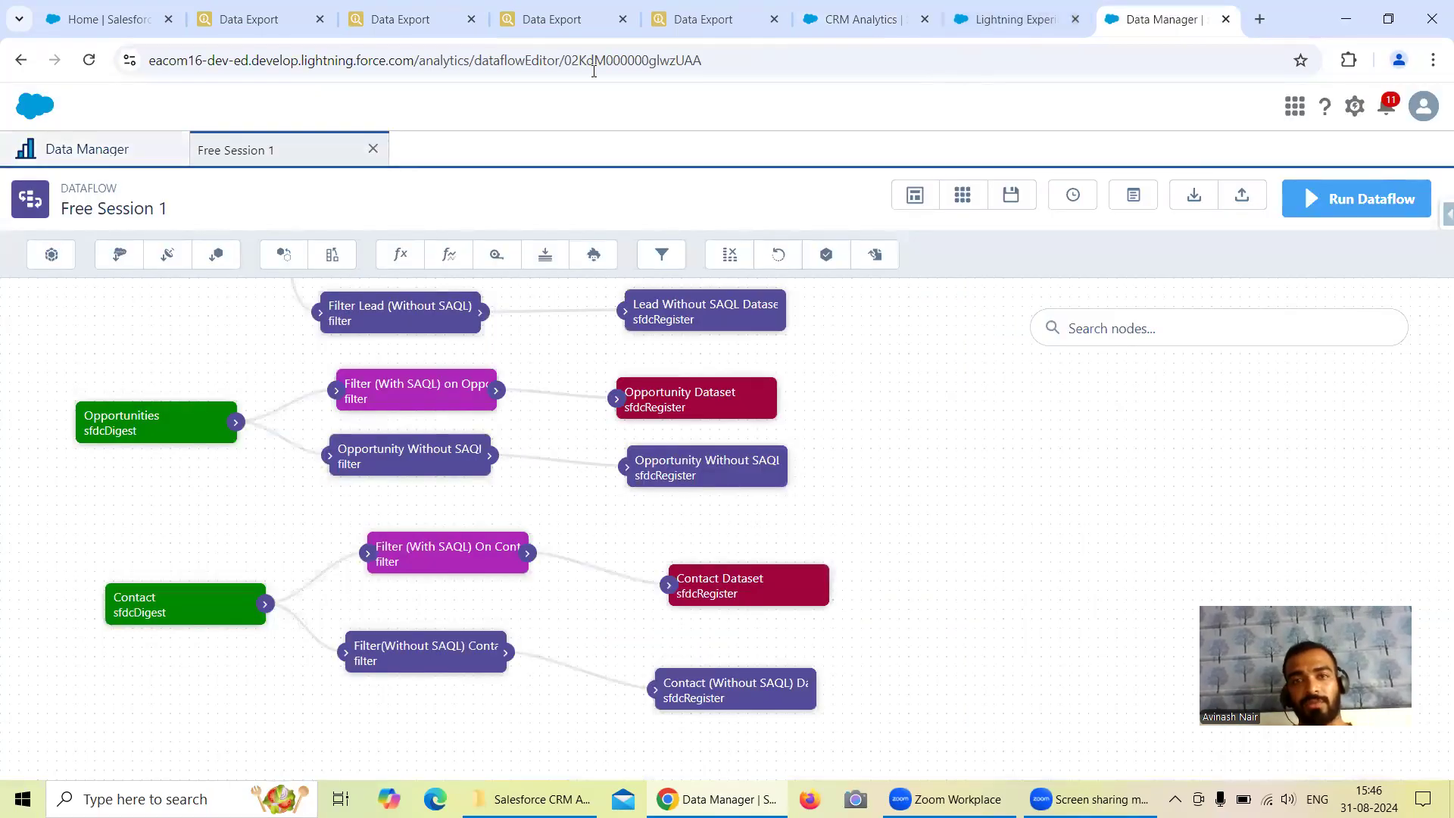
Open the Free Session 1 recipe from the Dataflows & Recipes list in Data Manager.
click(863, 19)
click(1015, 19)
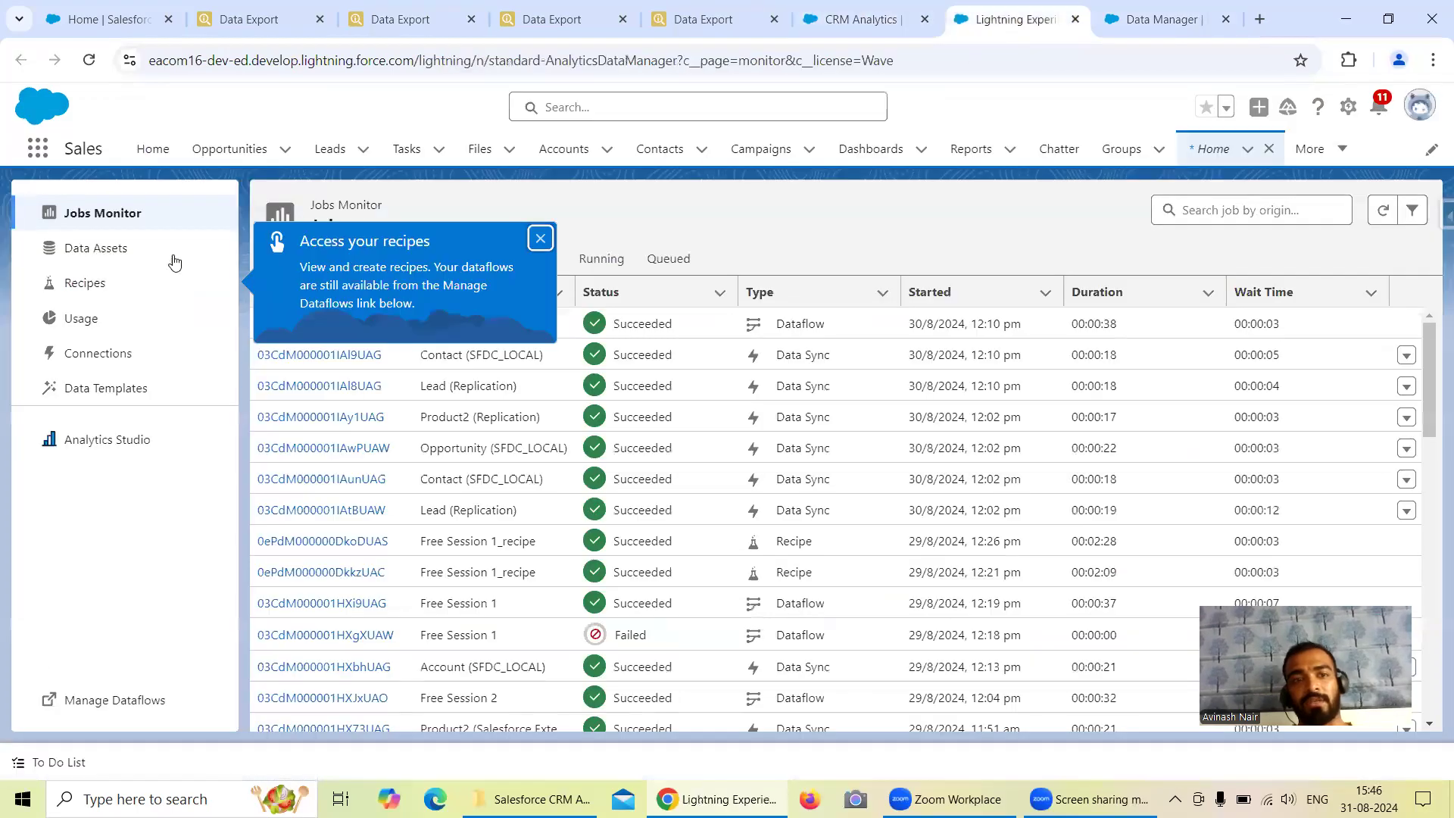
key(ctrl+Tab)
click(119, 161)
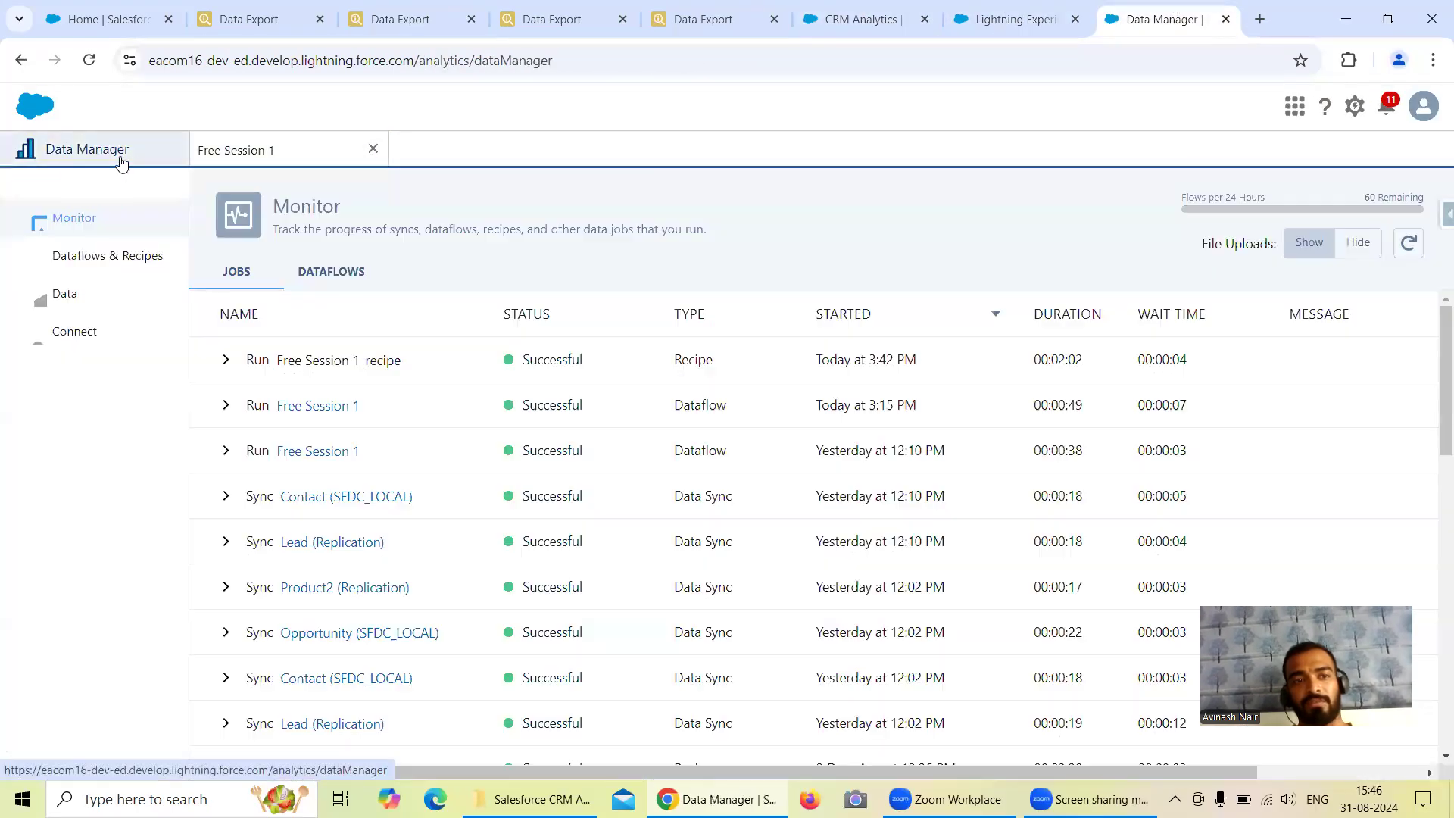
click(147, 253)
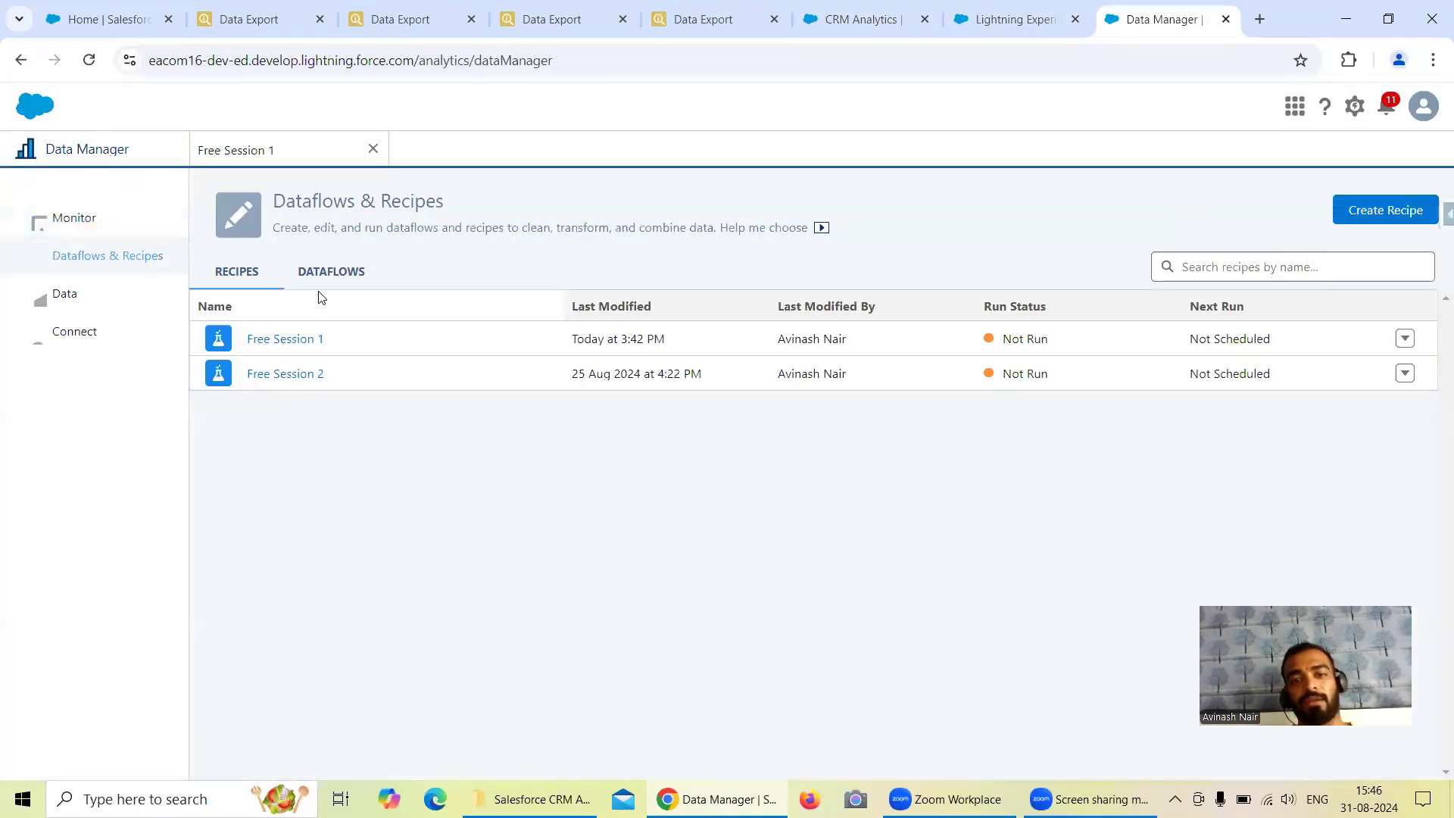
click(318, 339)
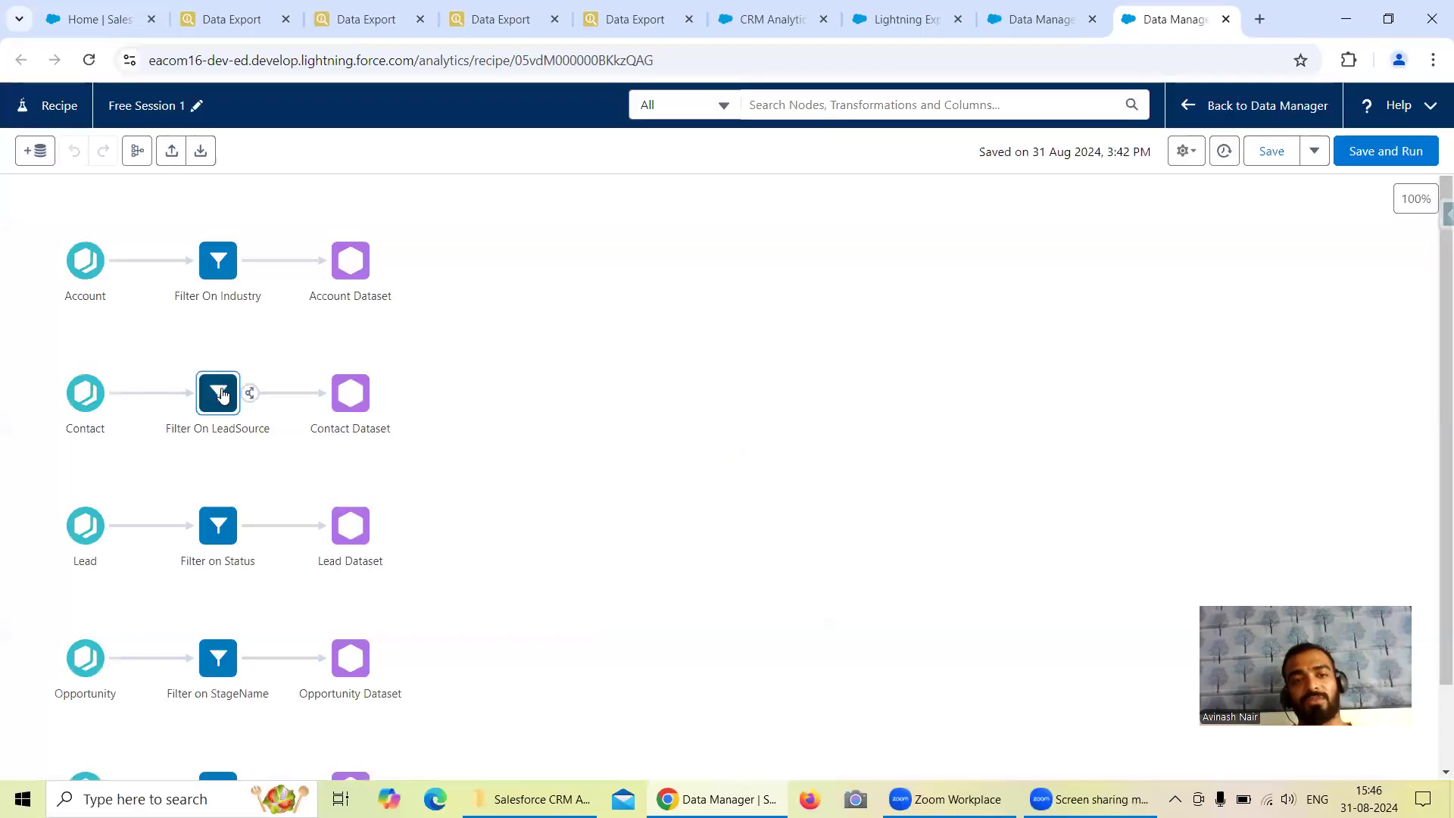
Examine the operators offered for a Department filter in the Contact branch's Filter On LeadSource node, and leave without adding the filter.
click(219, 393)
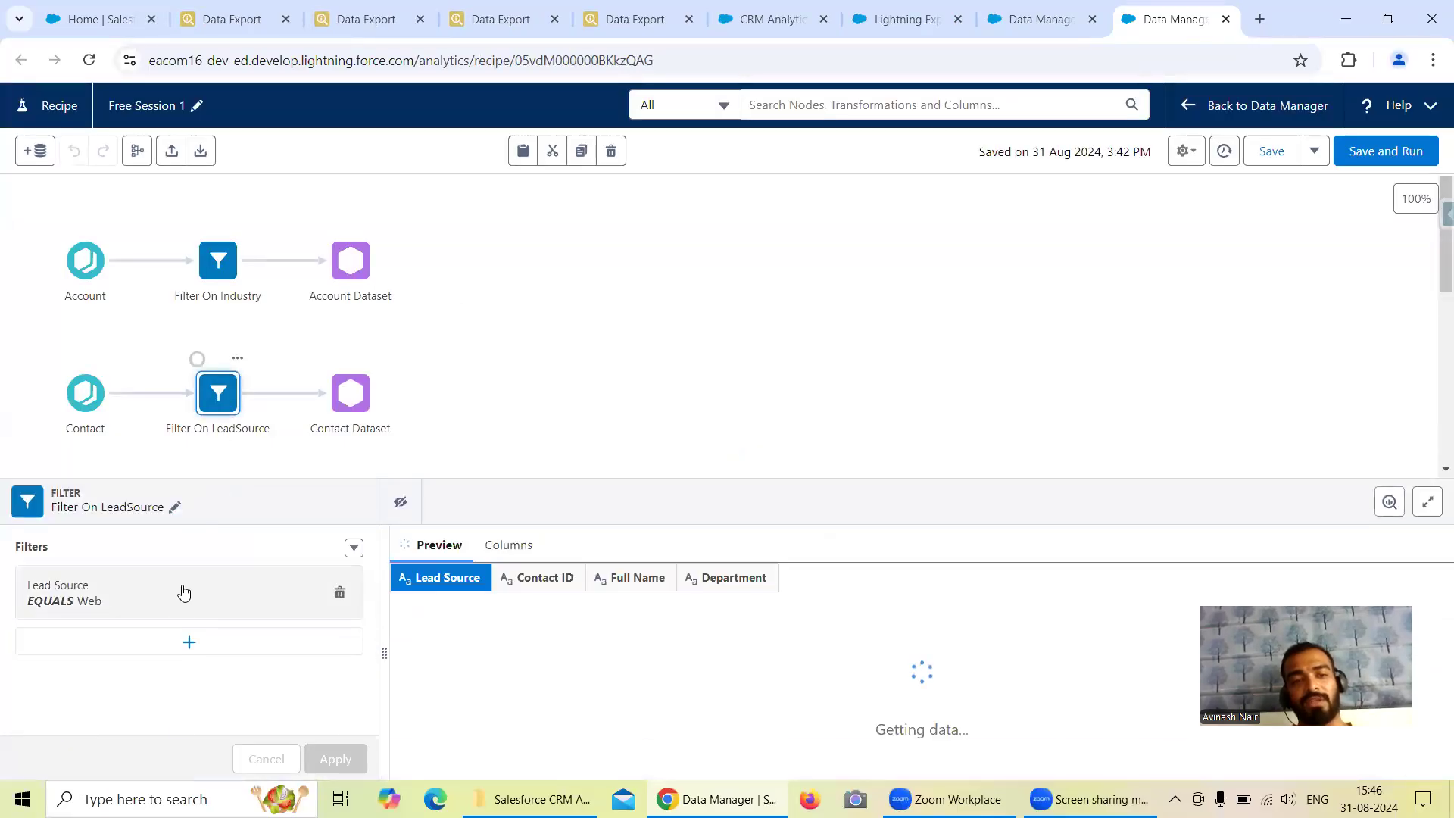
scroll(172, 368, down, 2)
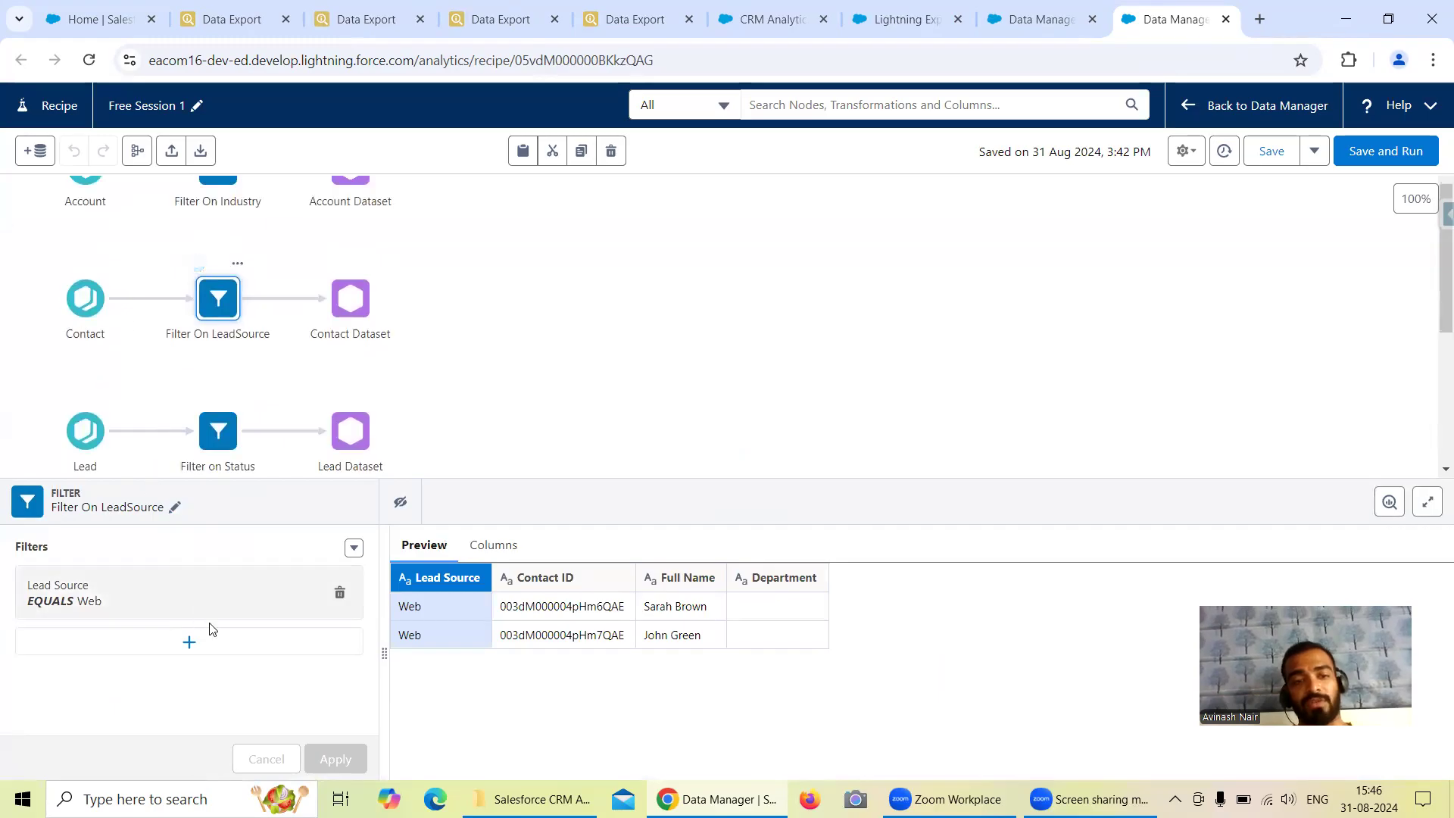
click(190, 644)
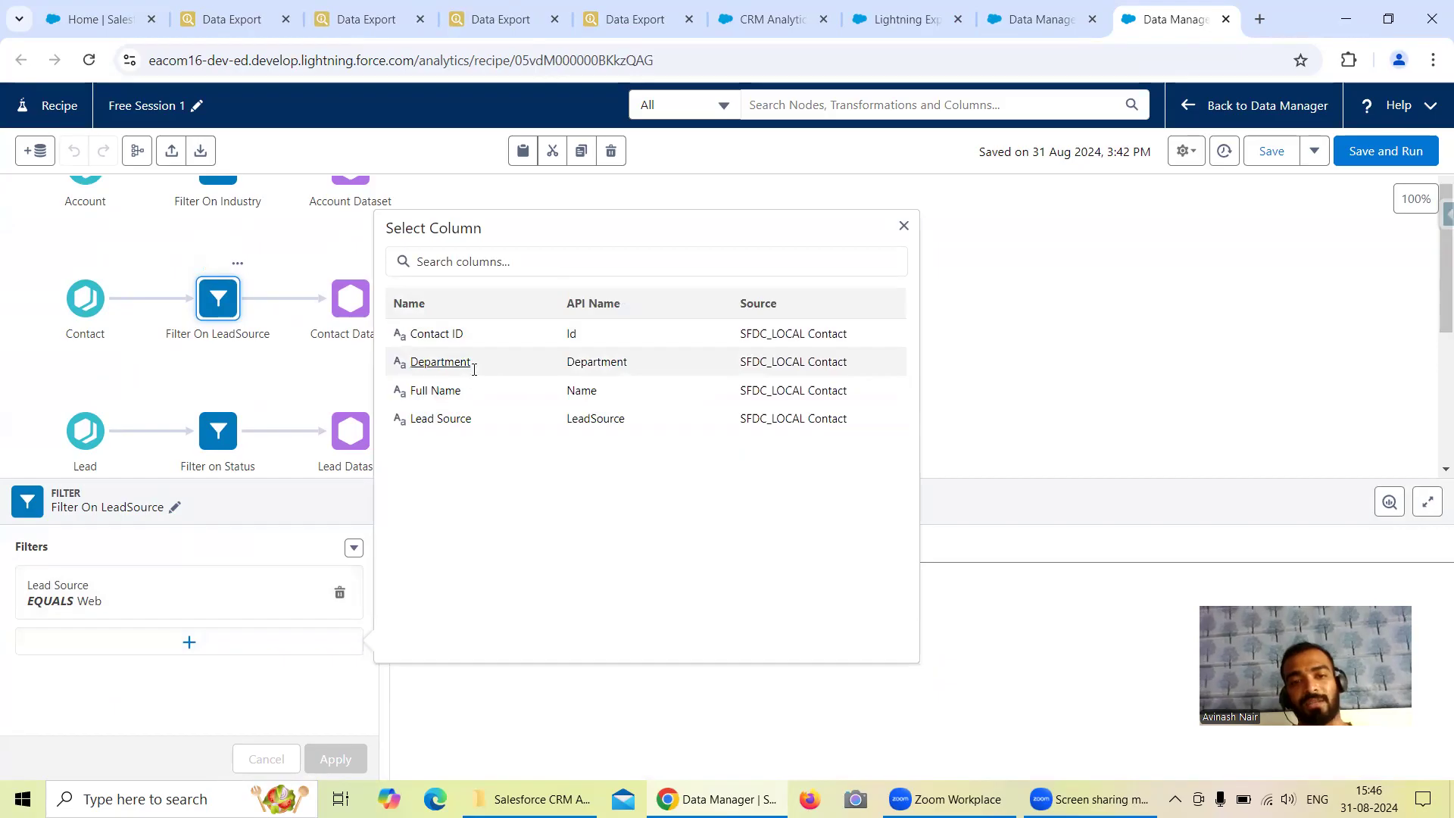
click(439, 363)
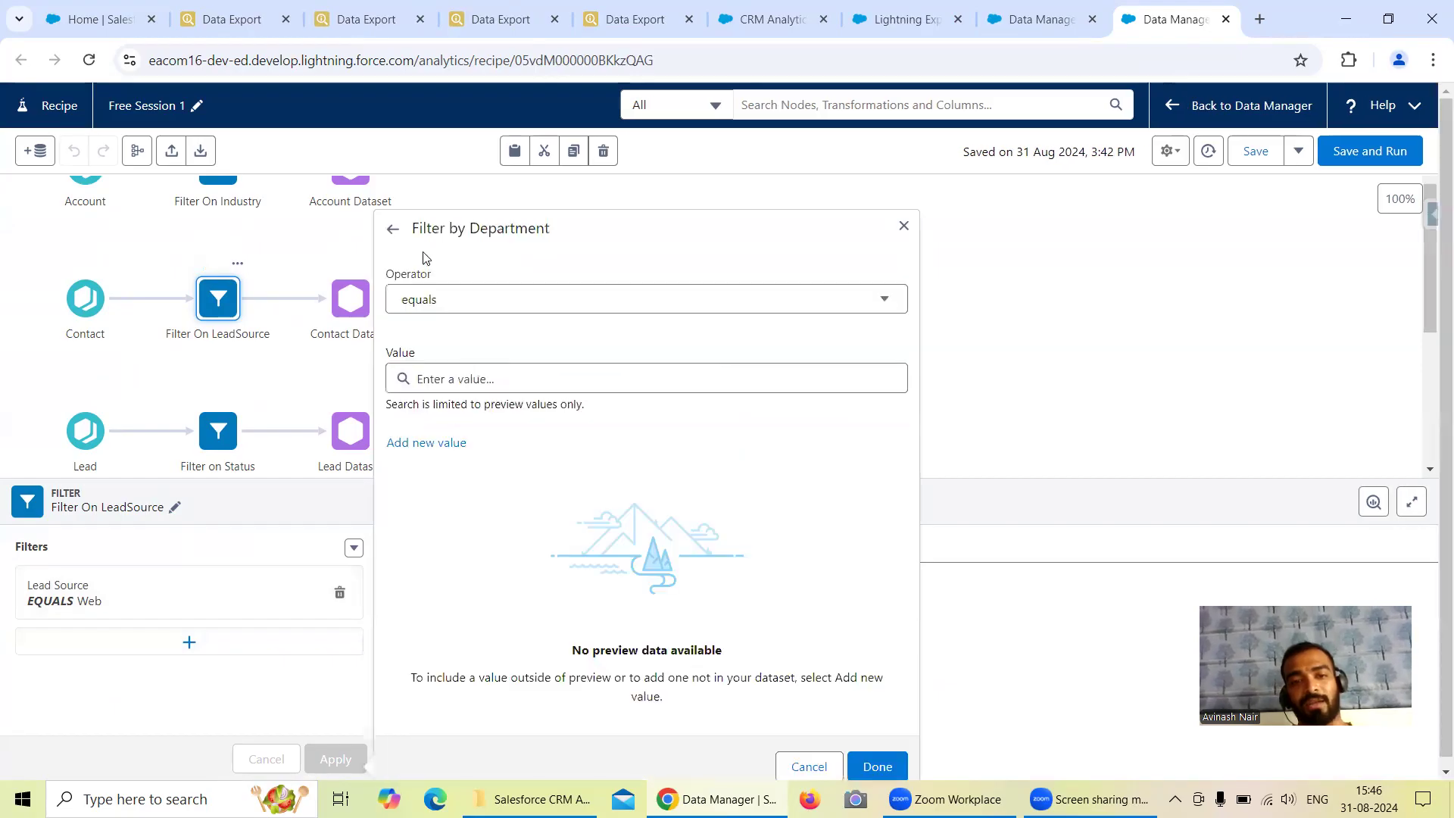
click(470, 299)
scroll(500, 394, down, 1)
scroll(529, 378, down, 1)
scroll(503, 353, up, 2)
scroll(528, 369, down, 4)
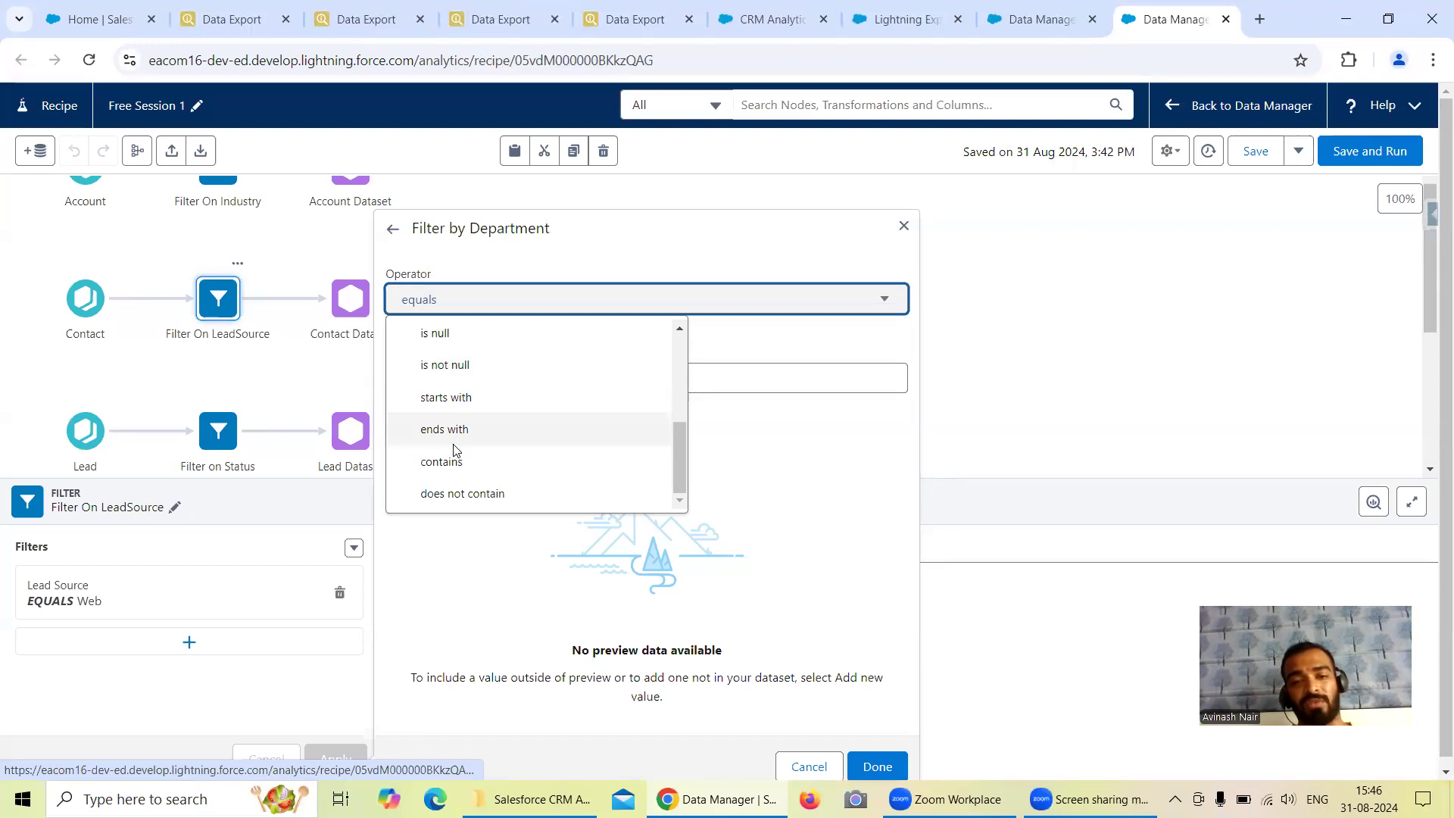
click(1106, 264)
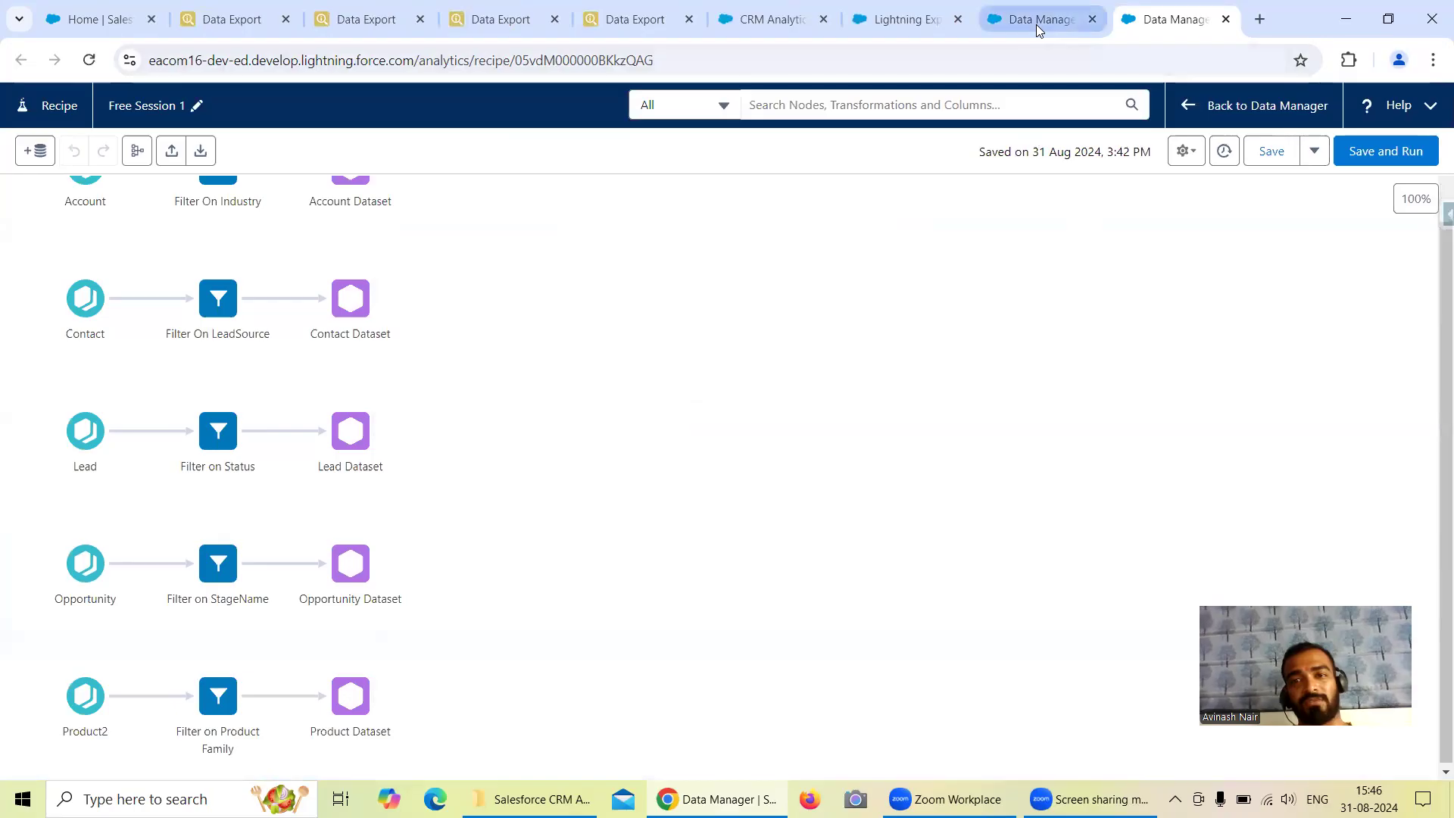